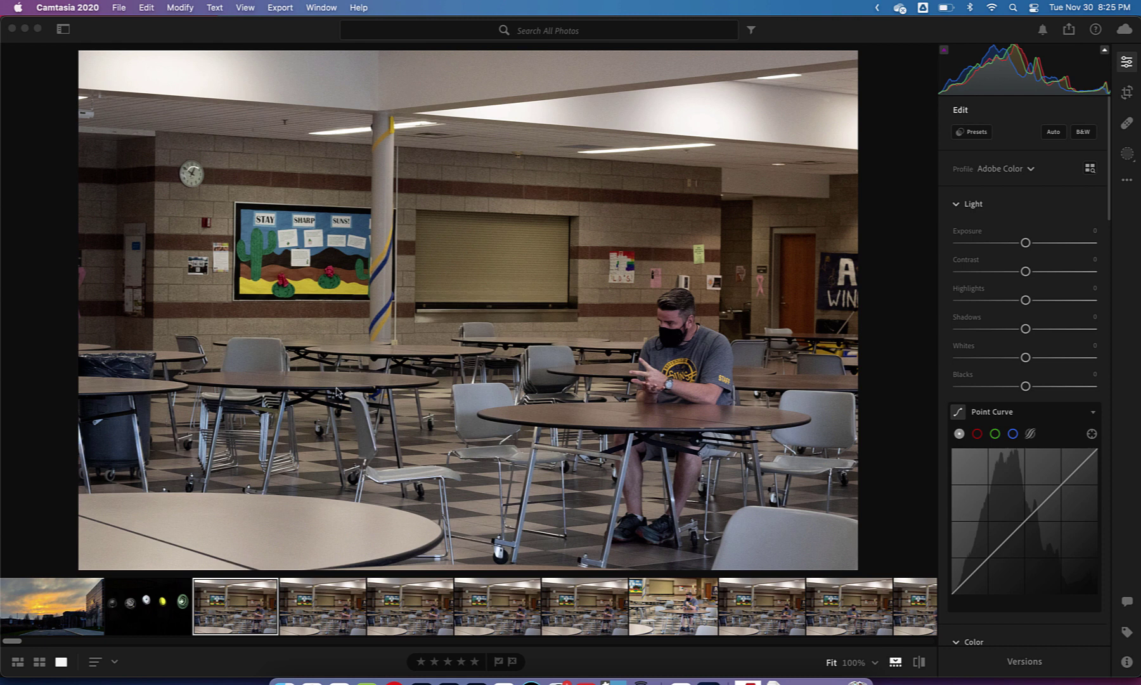
Create an album named Memes that includes the selected cafeteria photo, and open the new album.
click(63, 30)
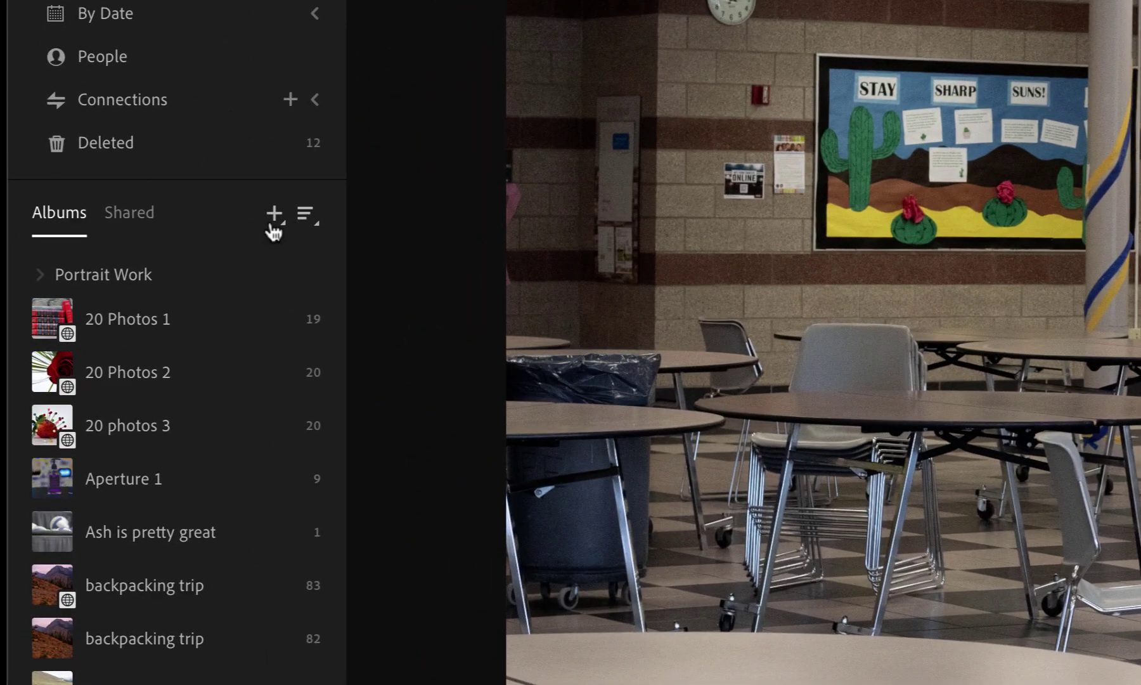
click(276, 215)
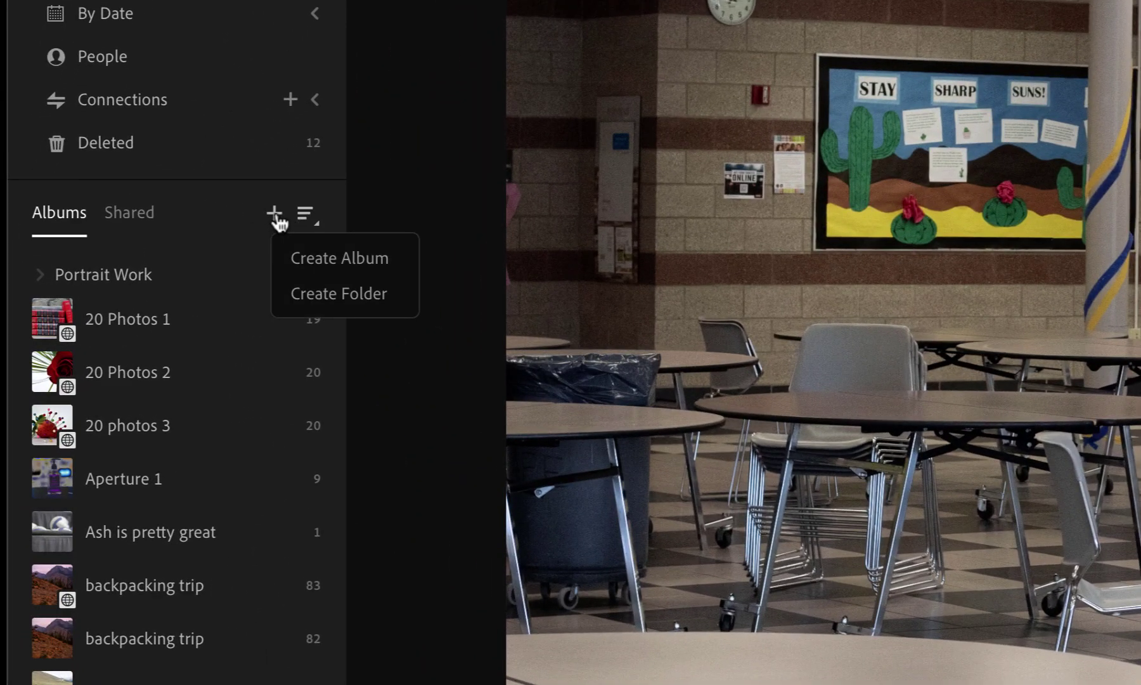
click(324, 266)
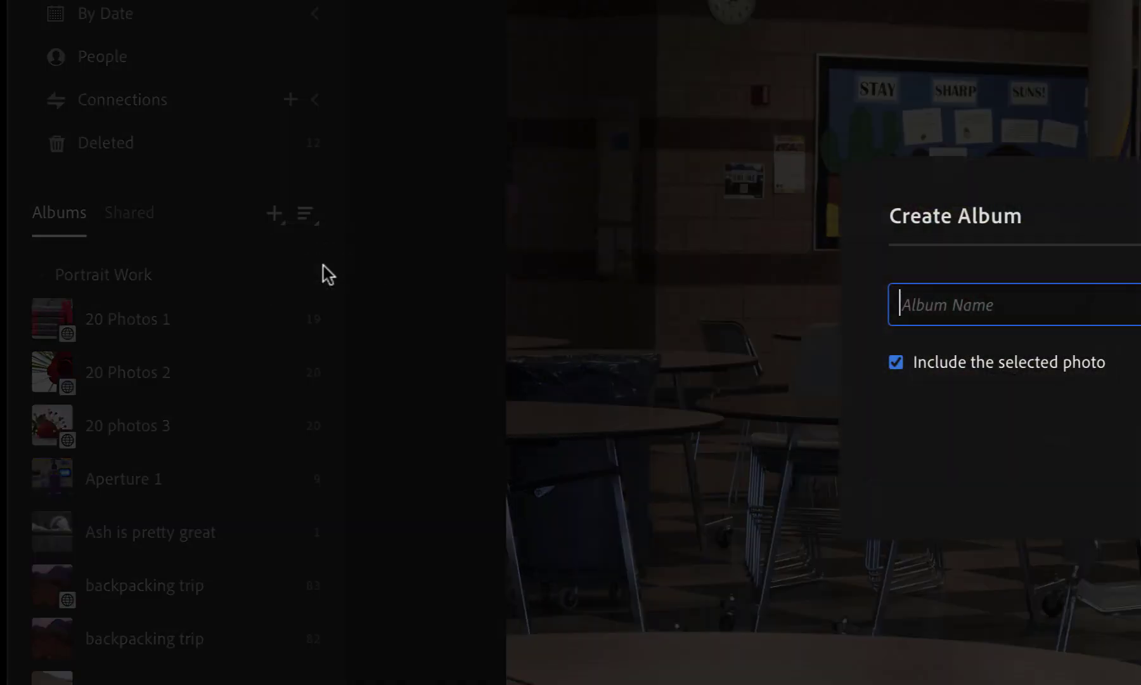
text(Memes)
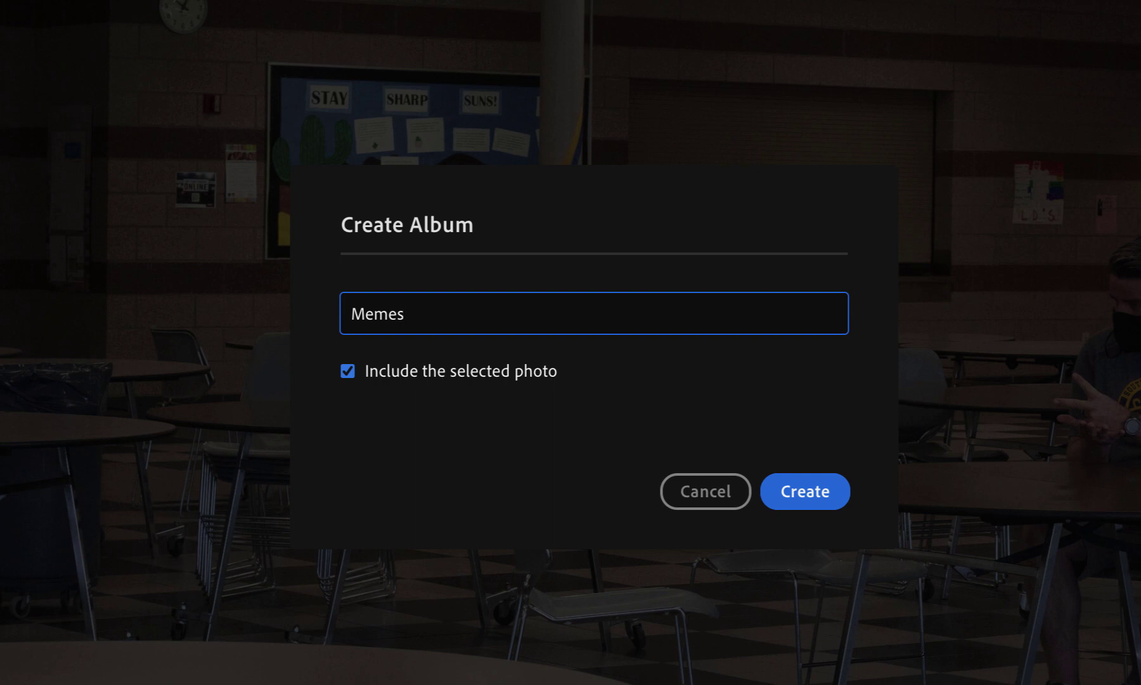
click(423, 371)
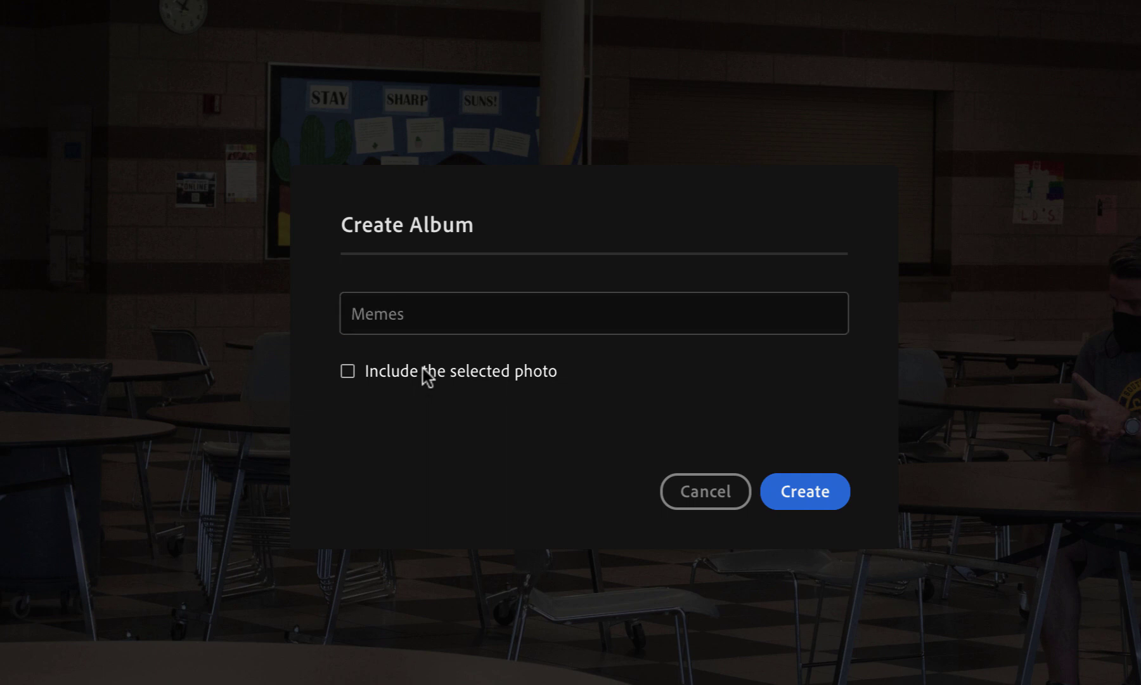
click(447, 372)
click(818, 497)
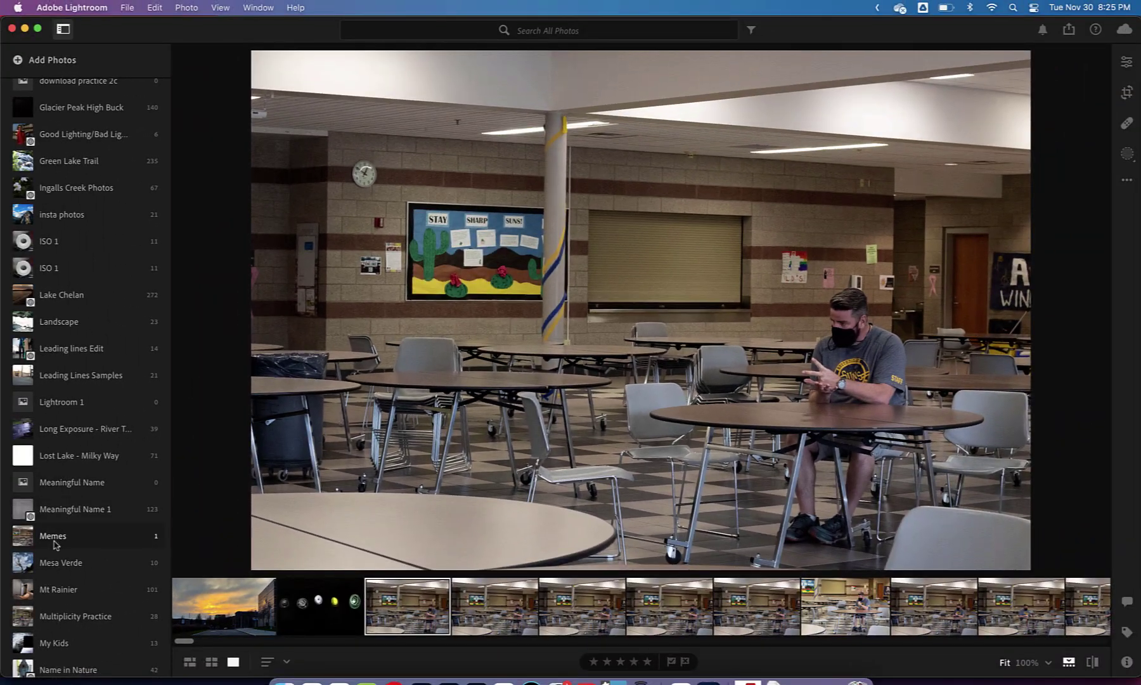
click(22, 539)
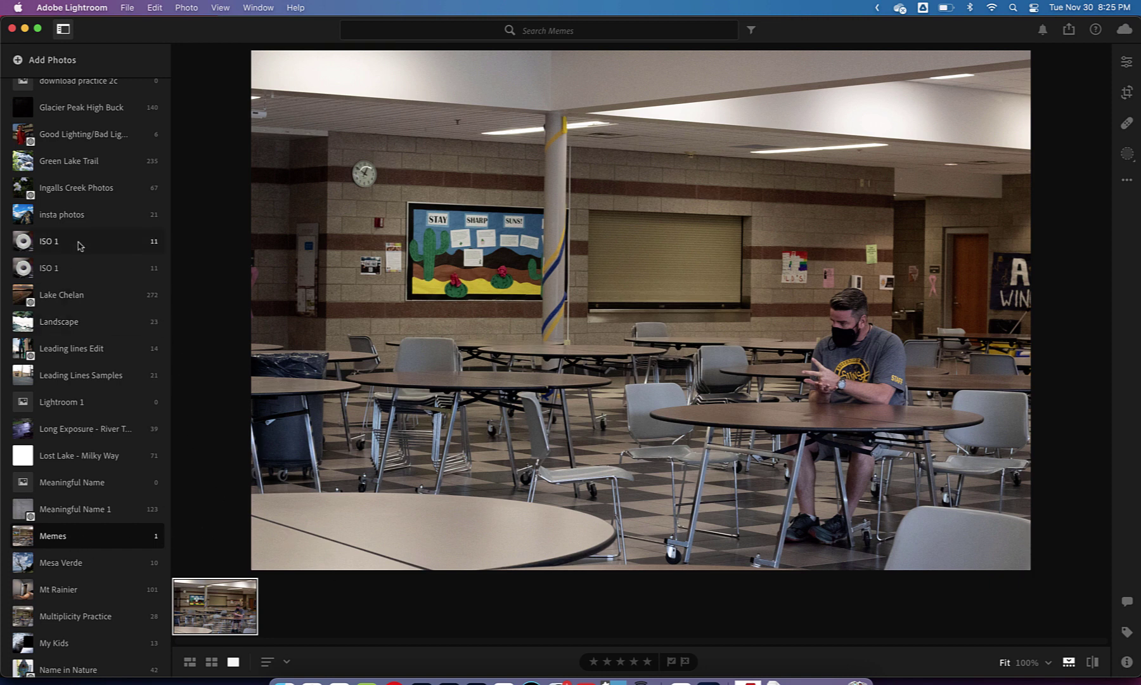
Display All Photos in the Photo Grid view.
scroll(79, 246, up, 4)
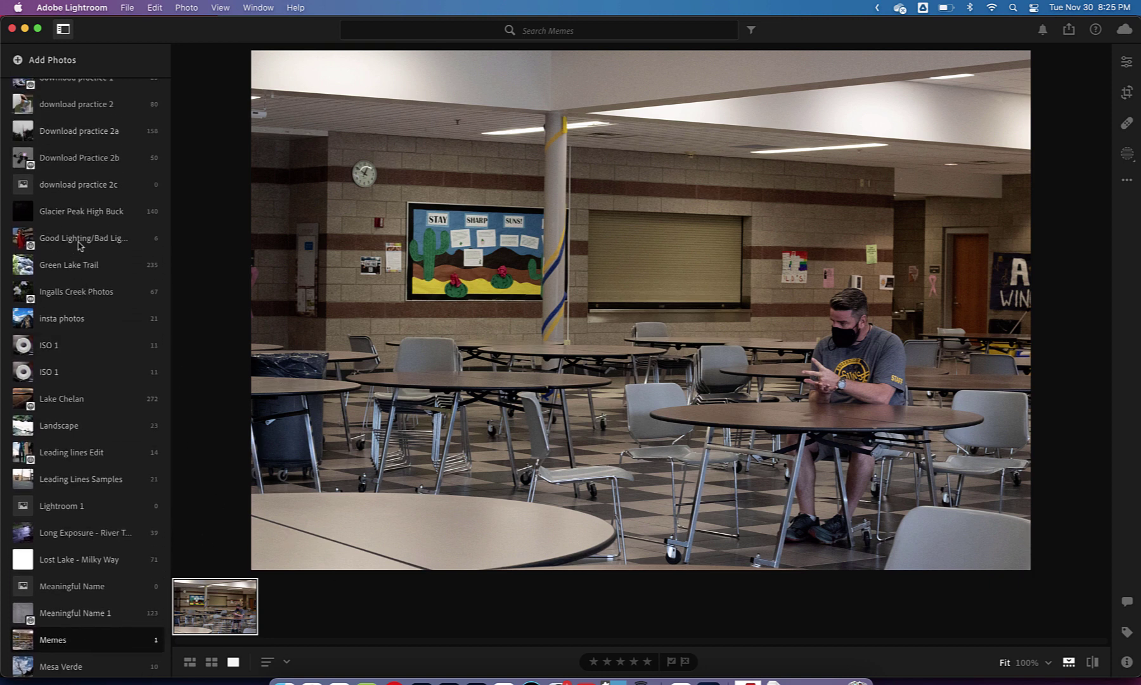
scroll(79, 246, up, 15)
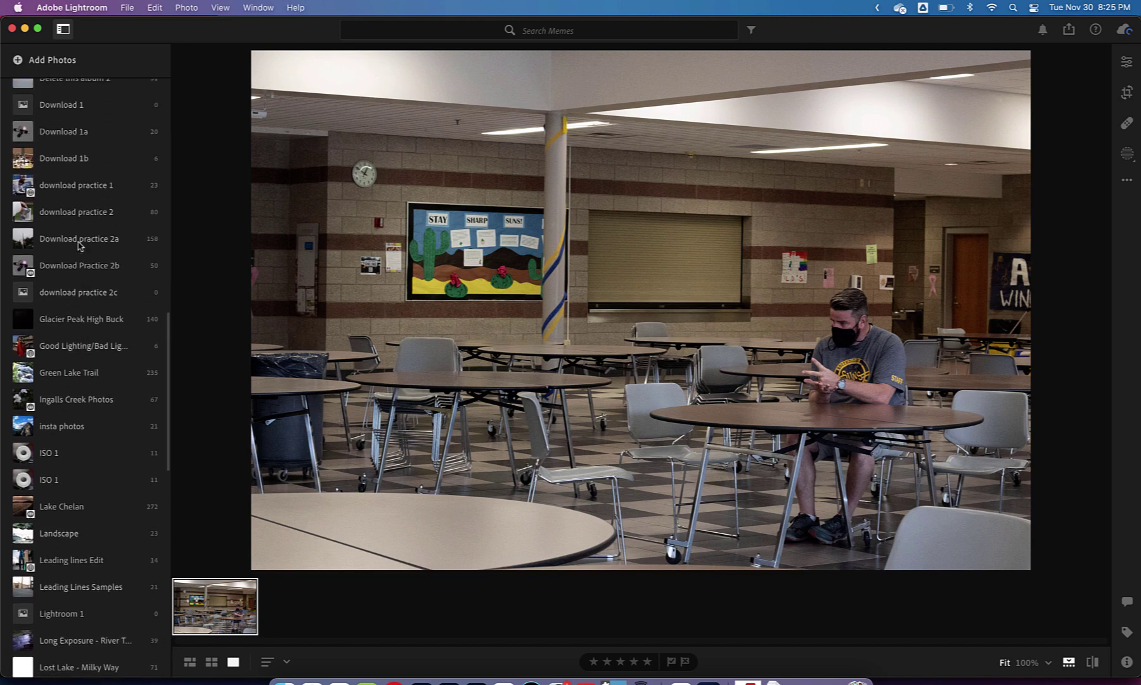
scroll(78, 245, up, 20)
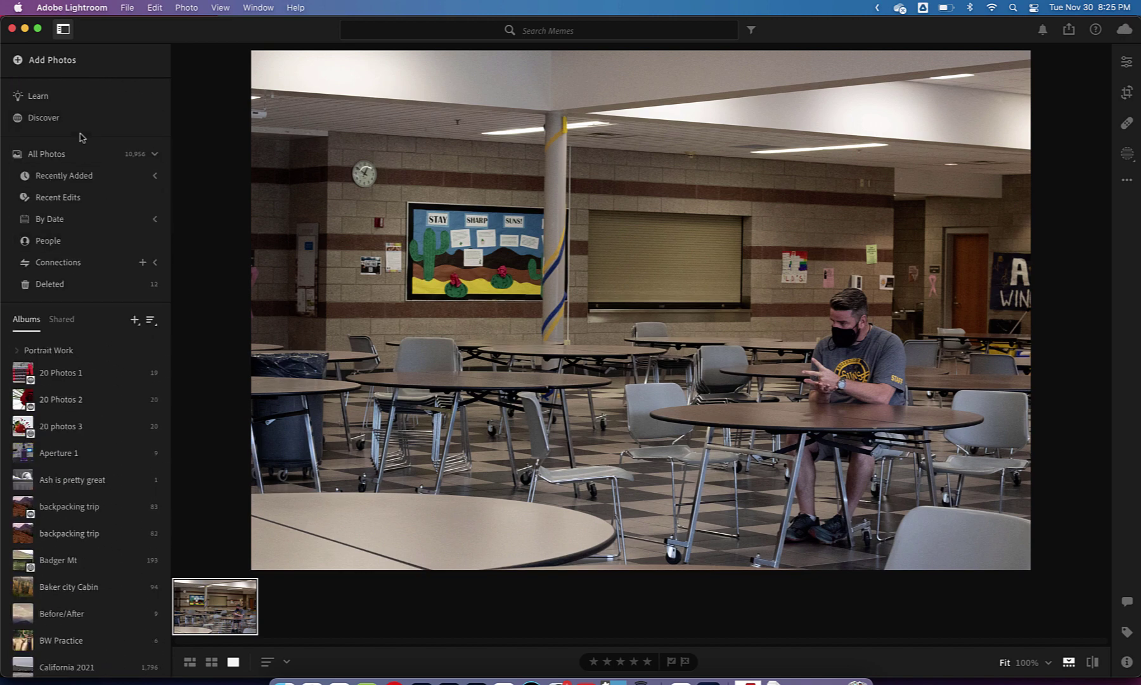
click(66, 155)
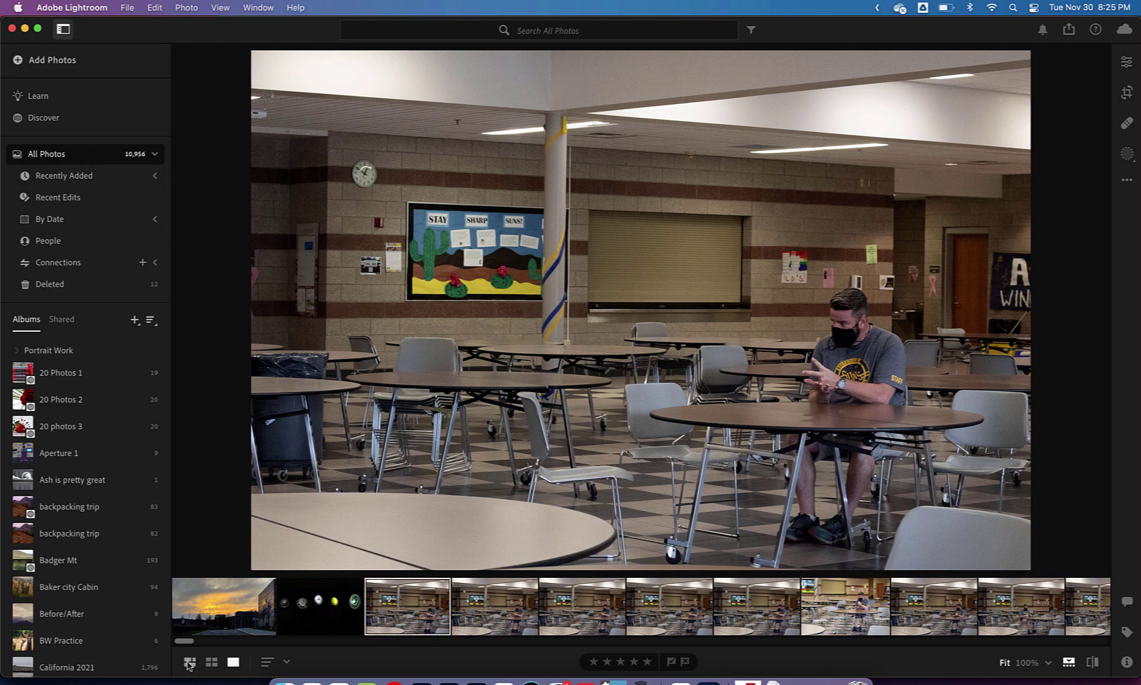
click(189, 662)
click(212, 661)
click(189, 663)
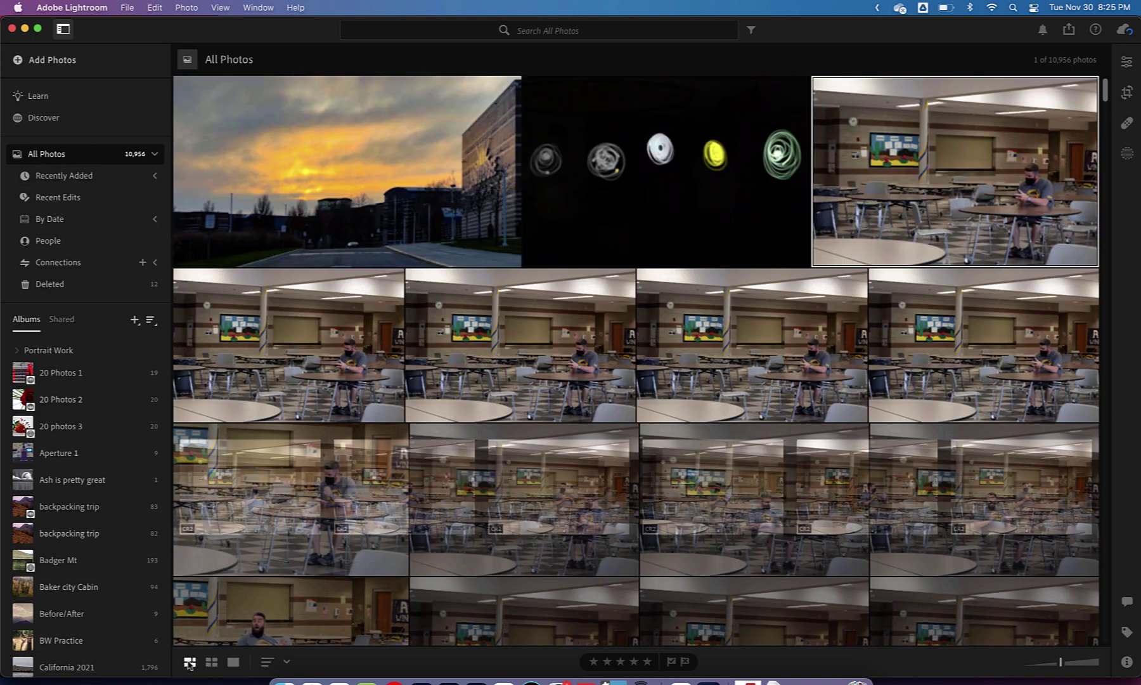
Add the outdoor photo of two students facing each other with cameras, a man between them, to the Memes album.
scroll(380, 450, down, 10)
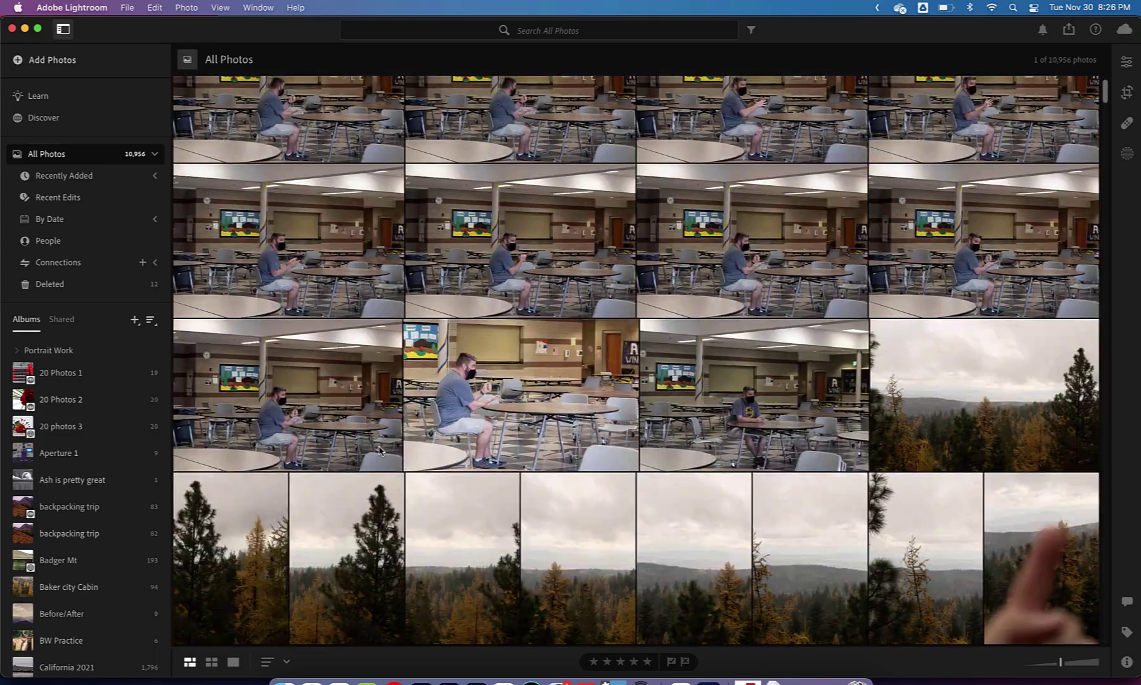
scroll(380, 450, down, 10)
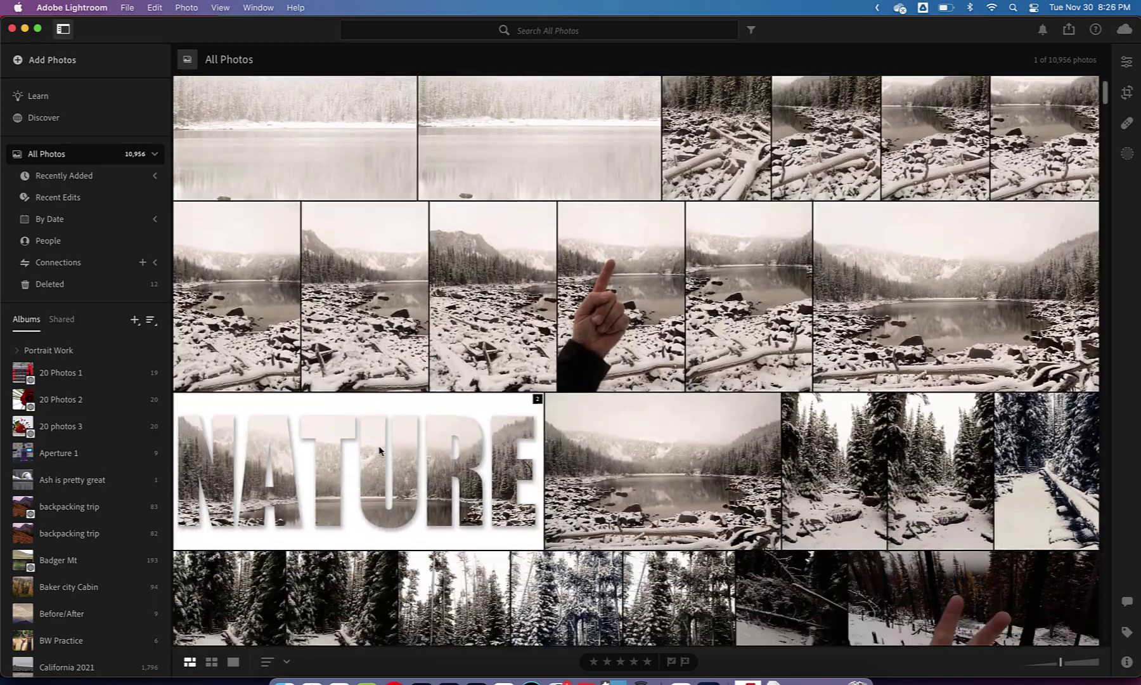
scroll(379, 450, down, 8)
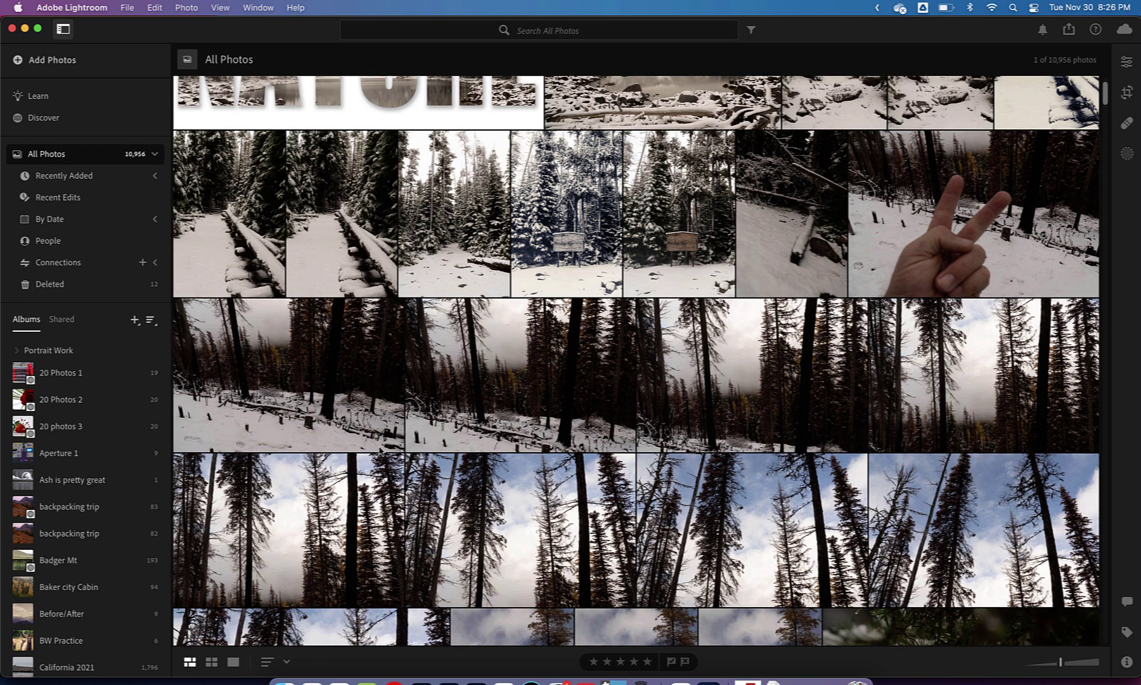
scroll(380, 450, down, 2)
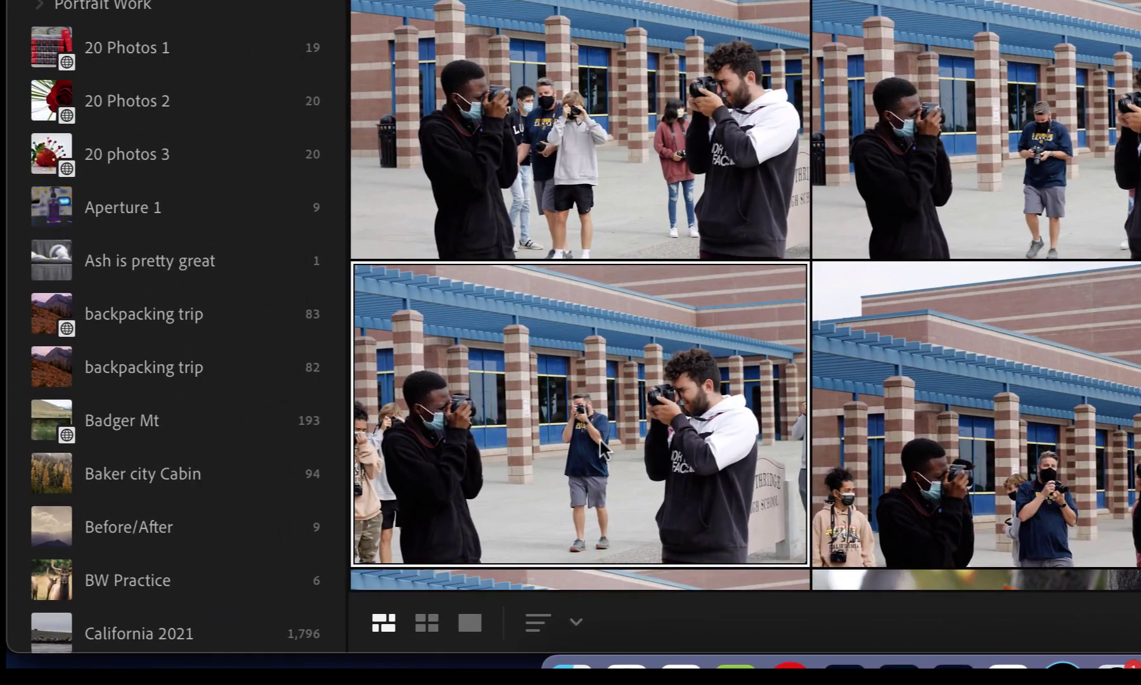
scroll(103, 371, down, 15)
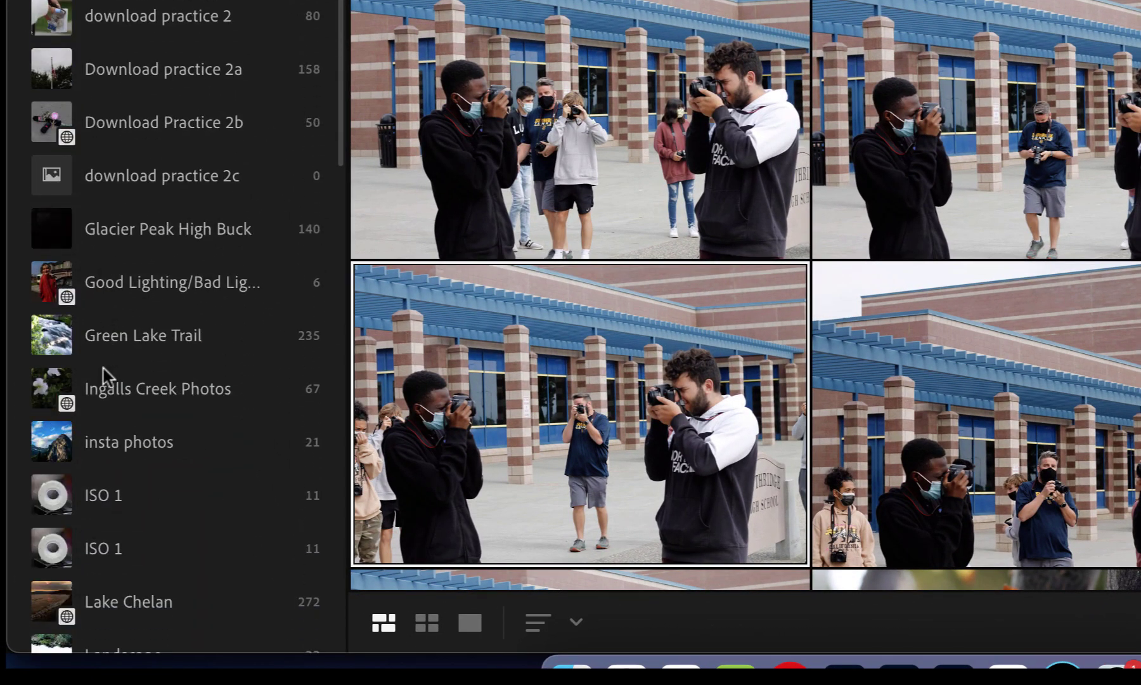
scroll(103, 371, down, 10)
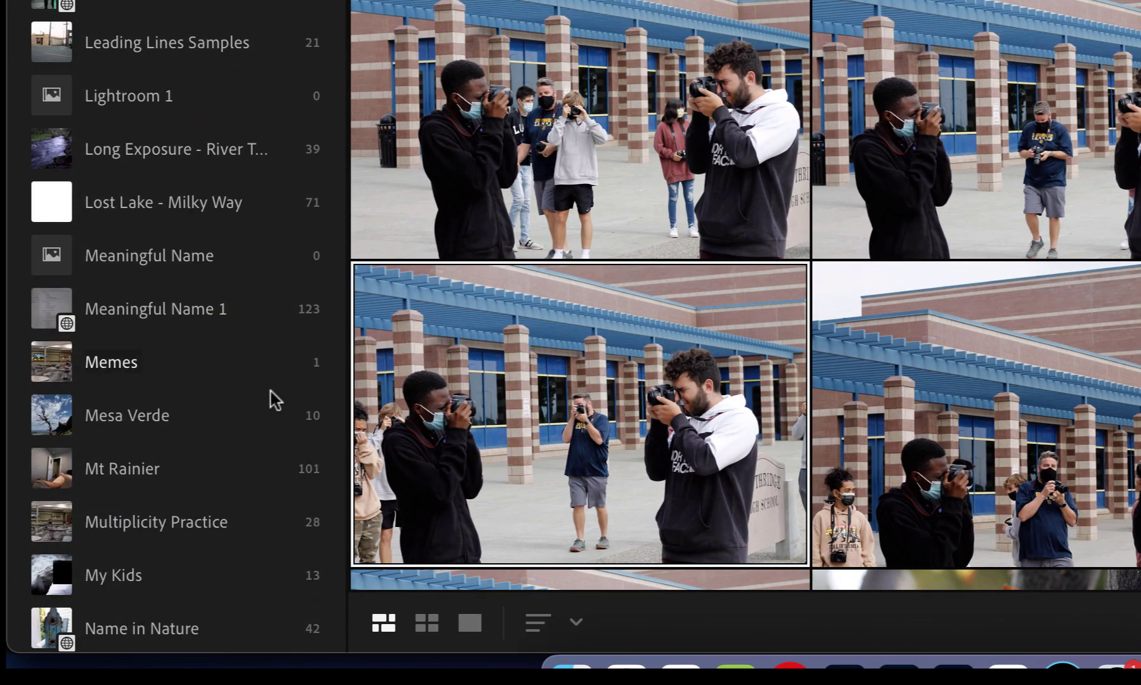
drag(608, 451, 200, 356)
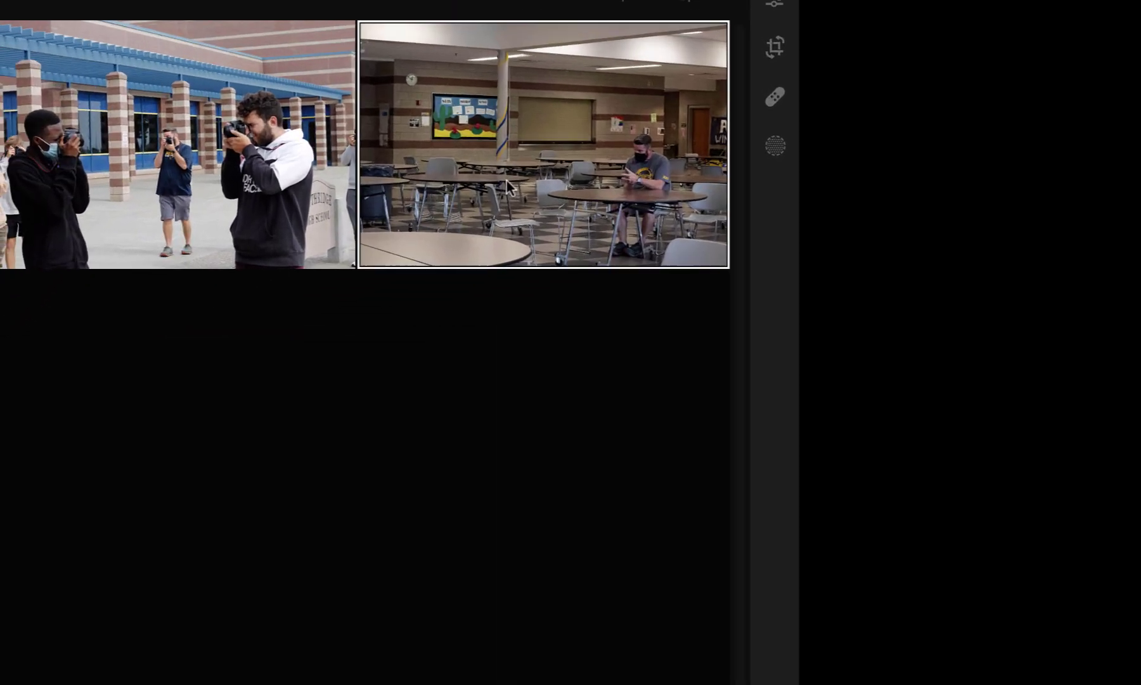
Open the cafeteria photo of the man sitting alone for editing in Photoshop.
right_click(266, 285)
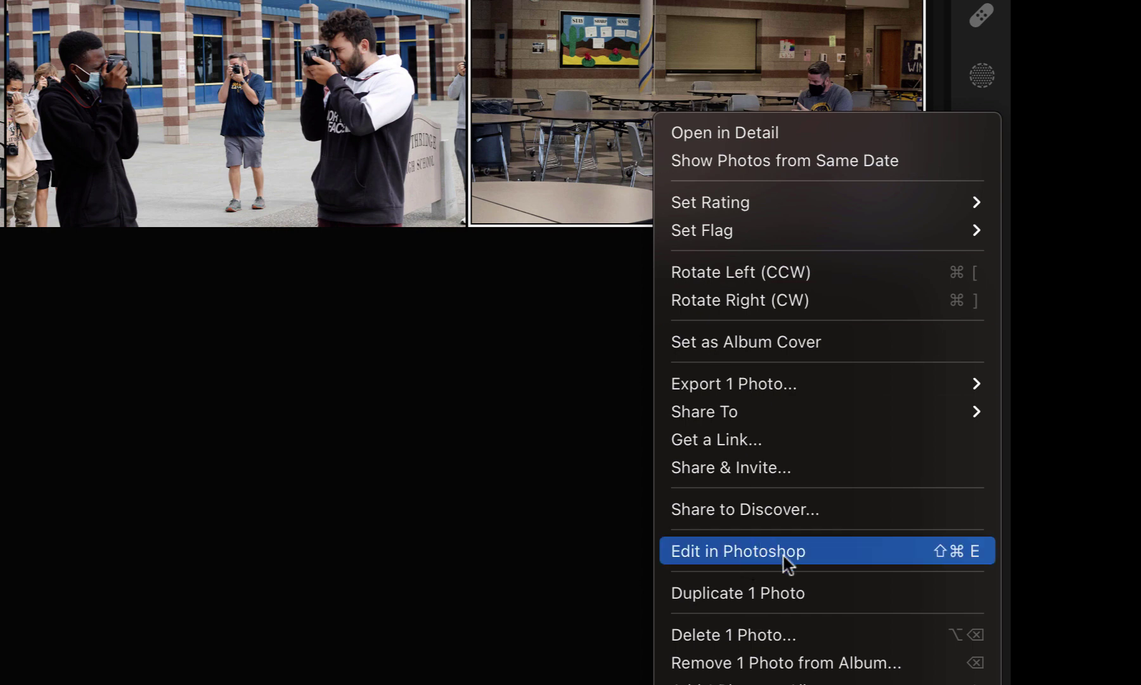
click(756, 557)
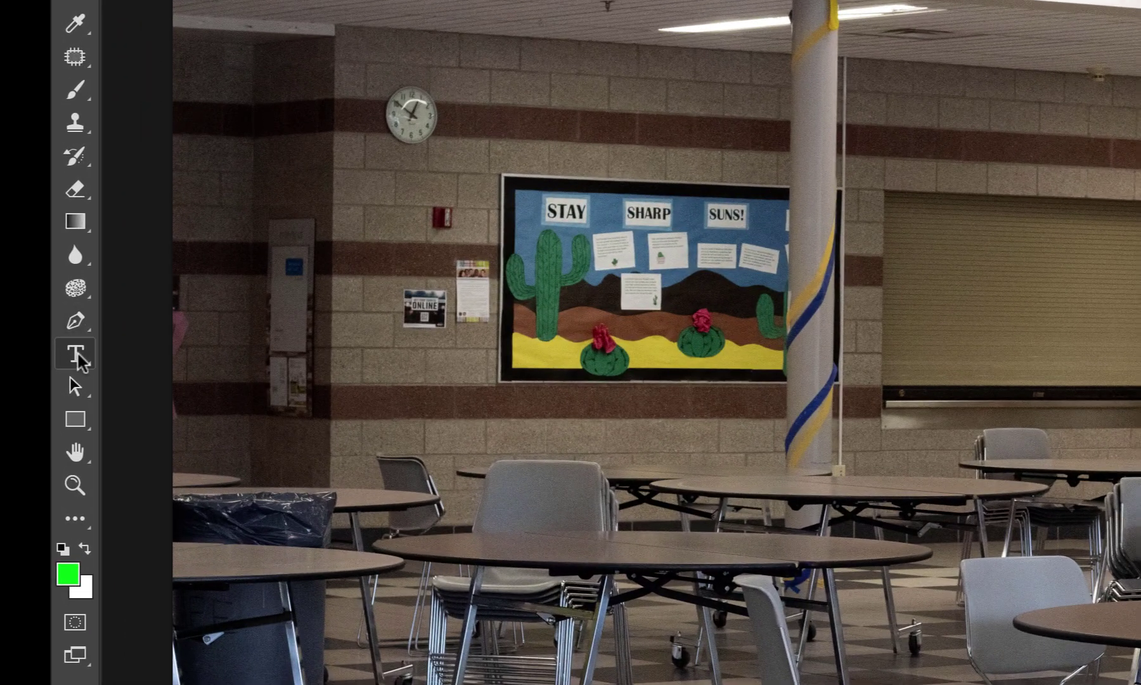
Activate the Horizontal Type tool and set its font to Impact.
click(80, 359)
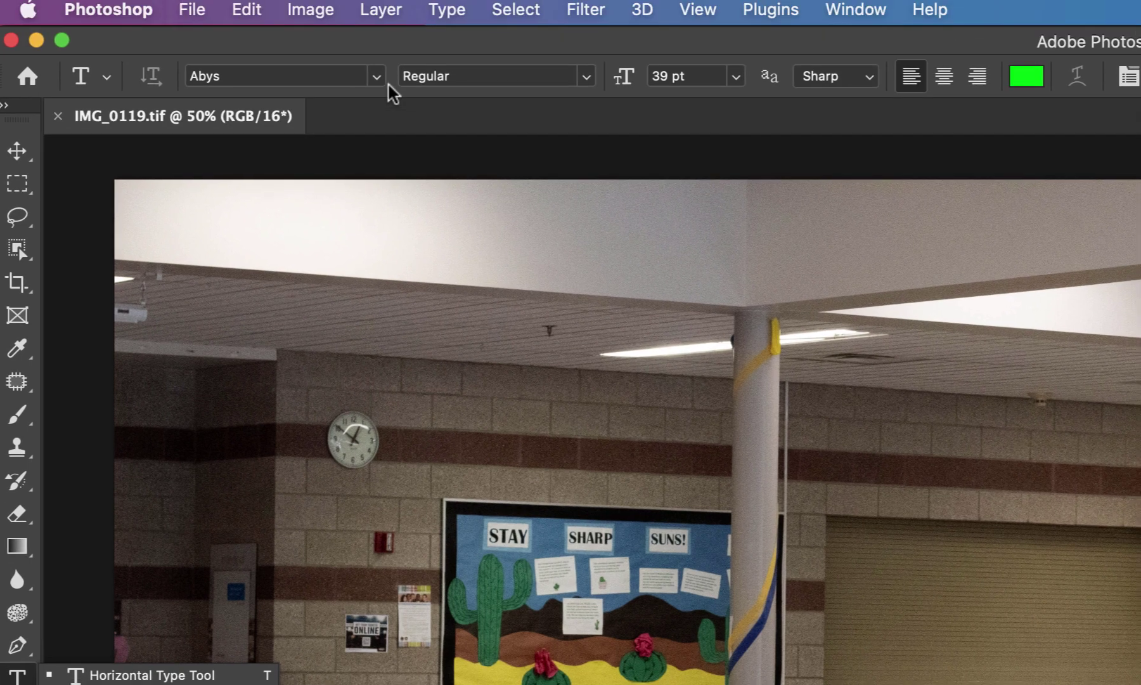
click(377, 77)
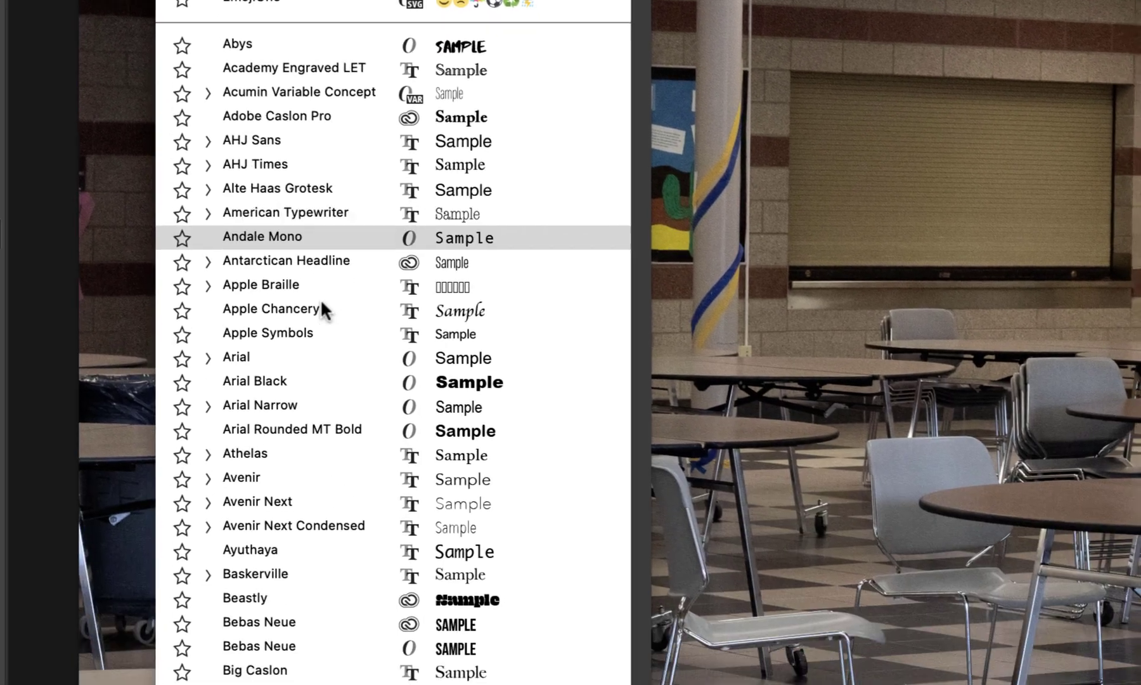
scroll(330, 396, down, 5)
scroll(327, 395, down, 2)
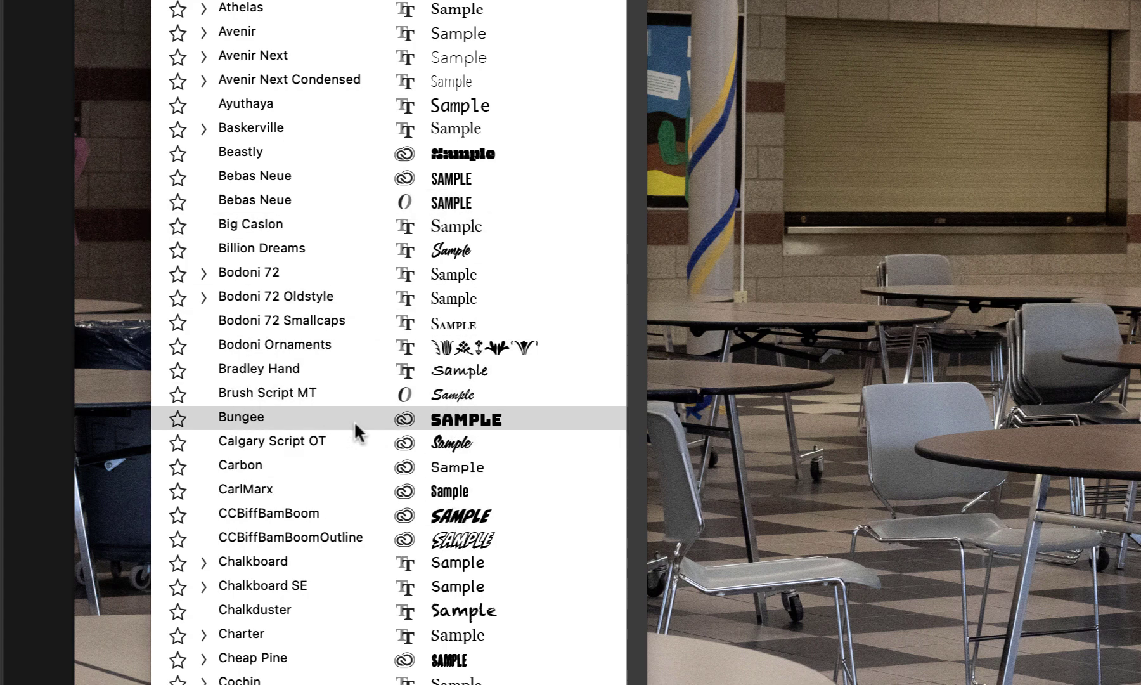
scroll(478, 418, down, 10)
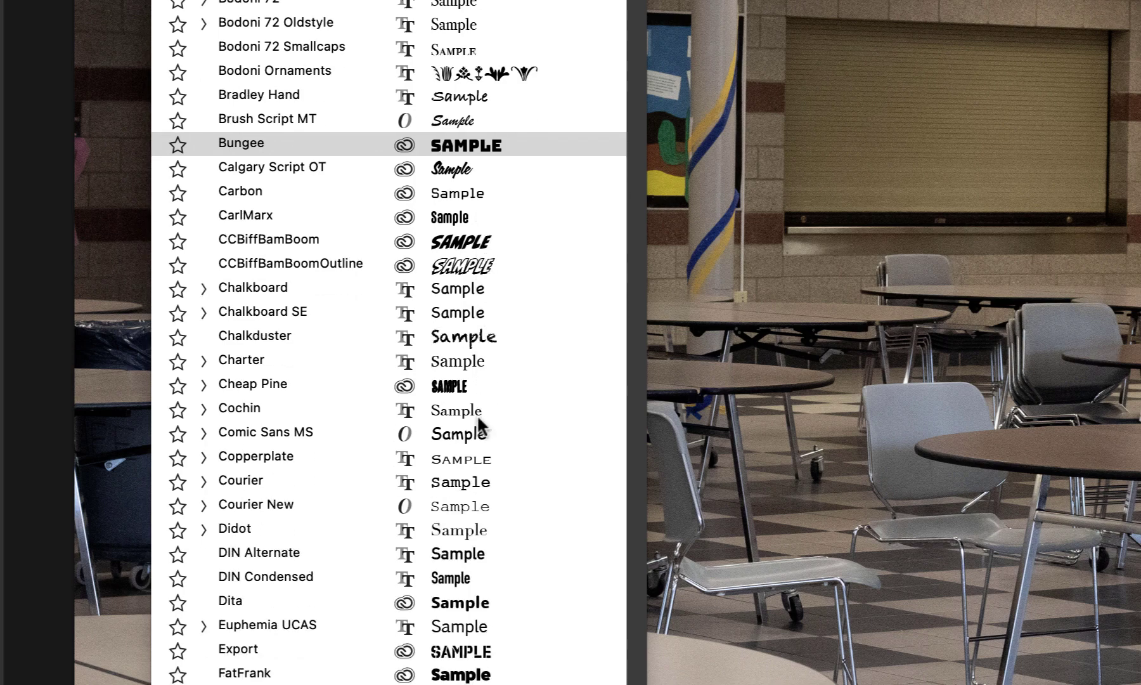
scroll(477, 413, down, 20)
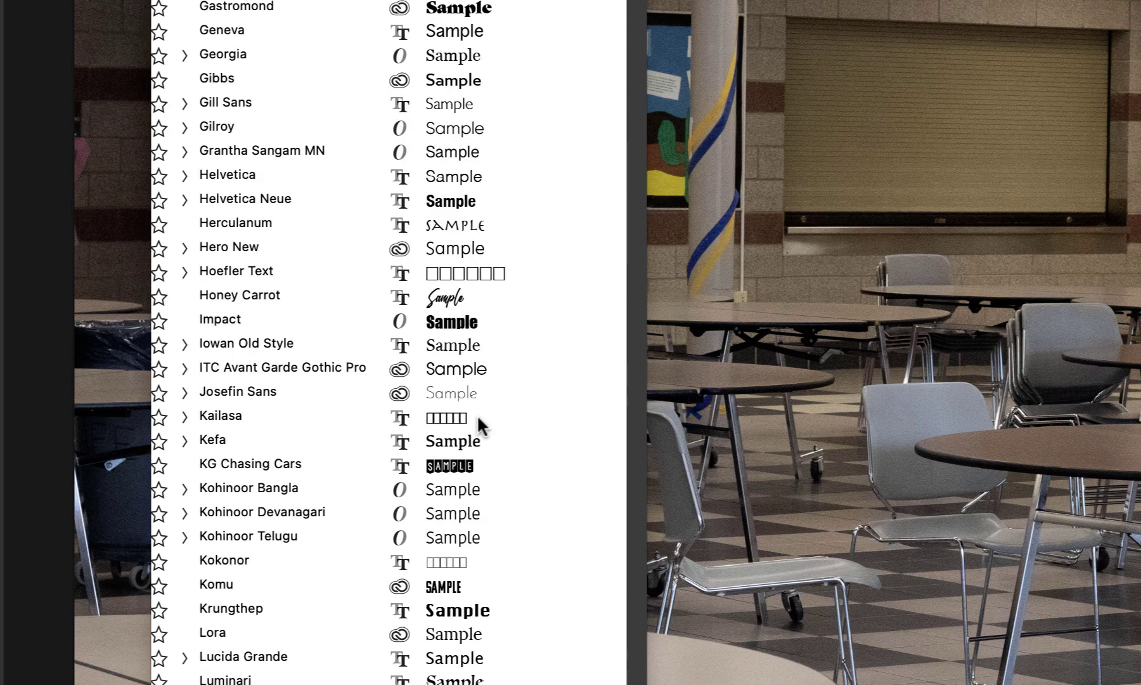
scroll(477, 413, up, 20)
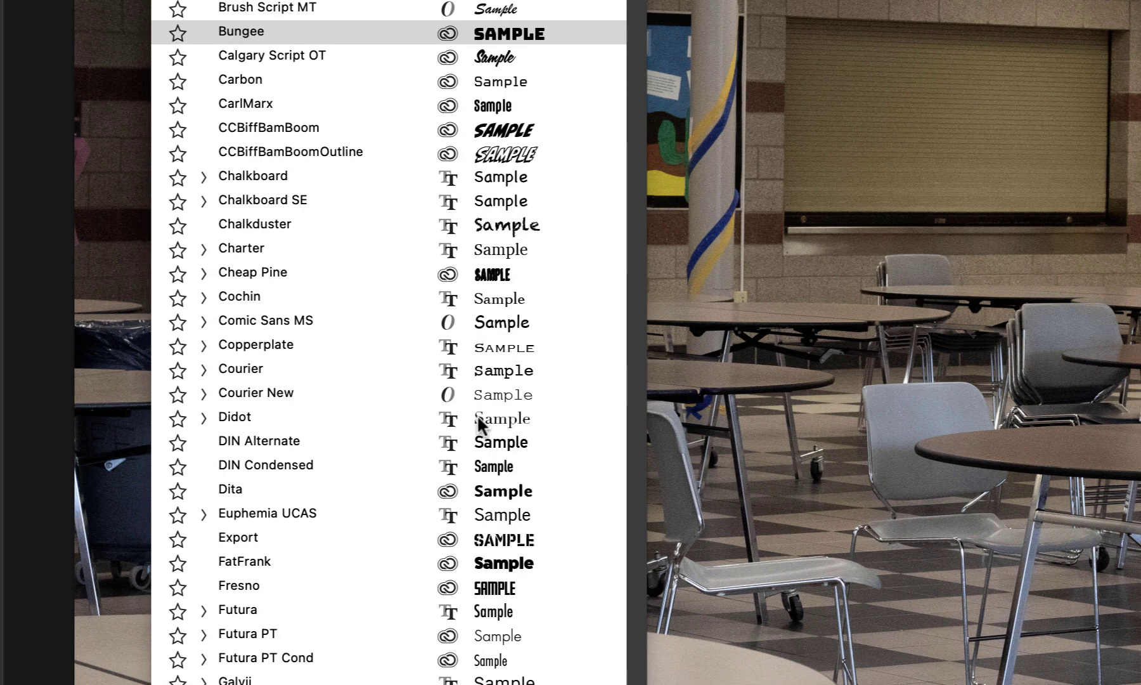
scroll(477, 413, down, 14)
scroll(477, 414, down, 3)
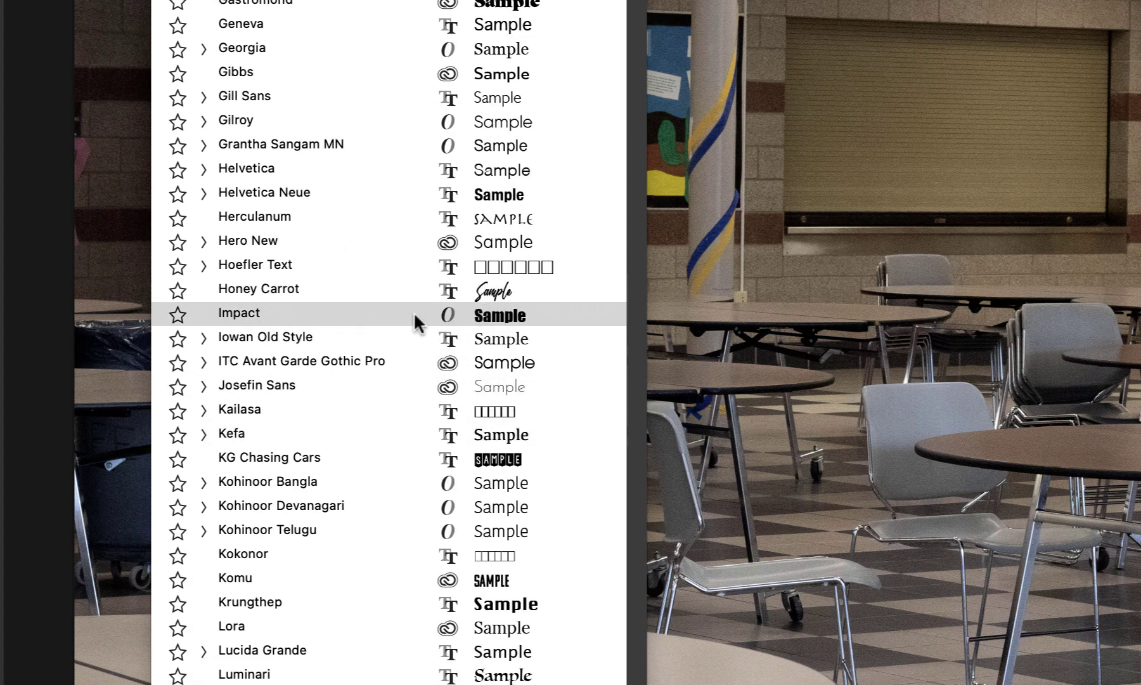
click(452, 309)
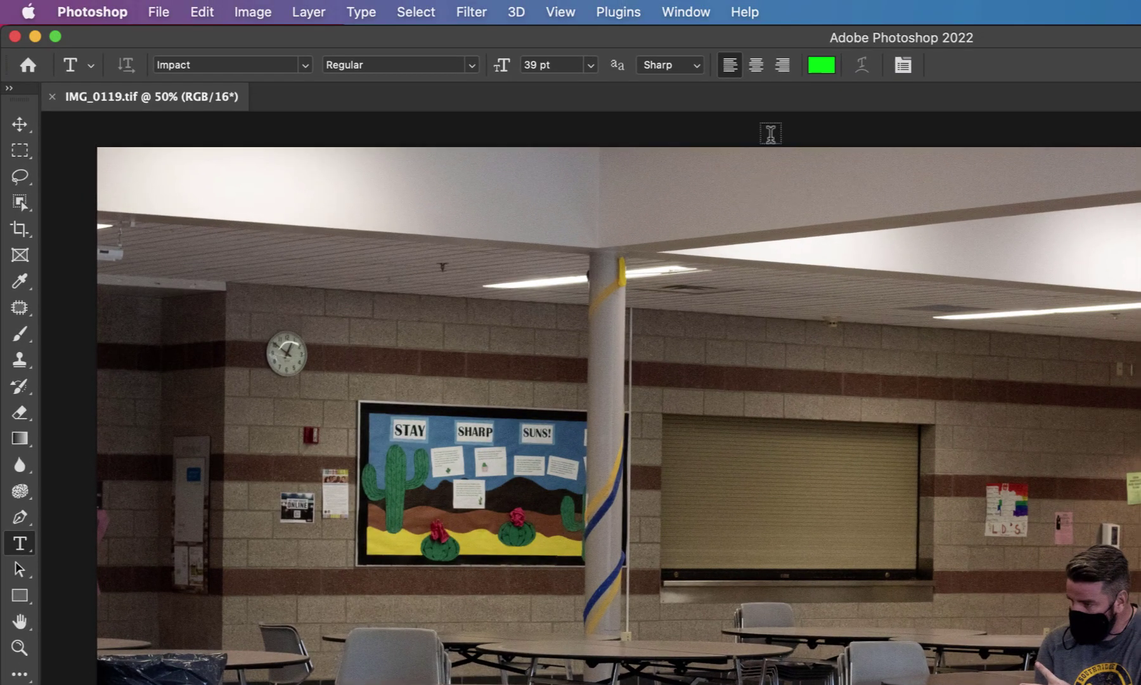
Set the text color to pure white (ffffff).
click(821, 71)
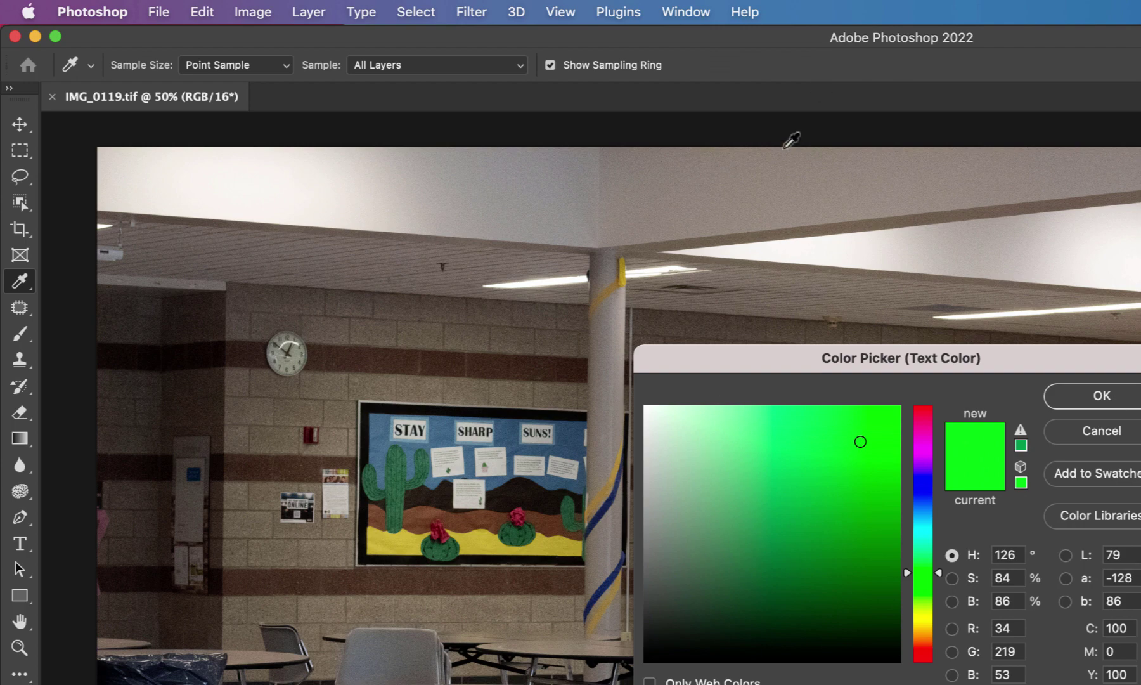
click(1085, 430)
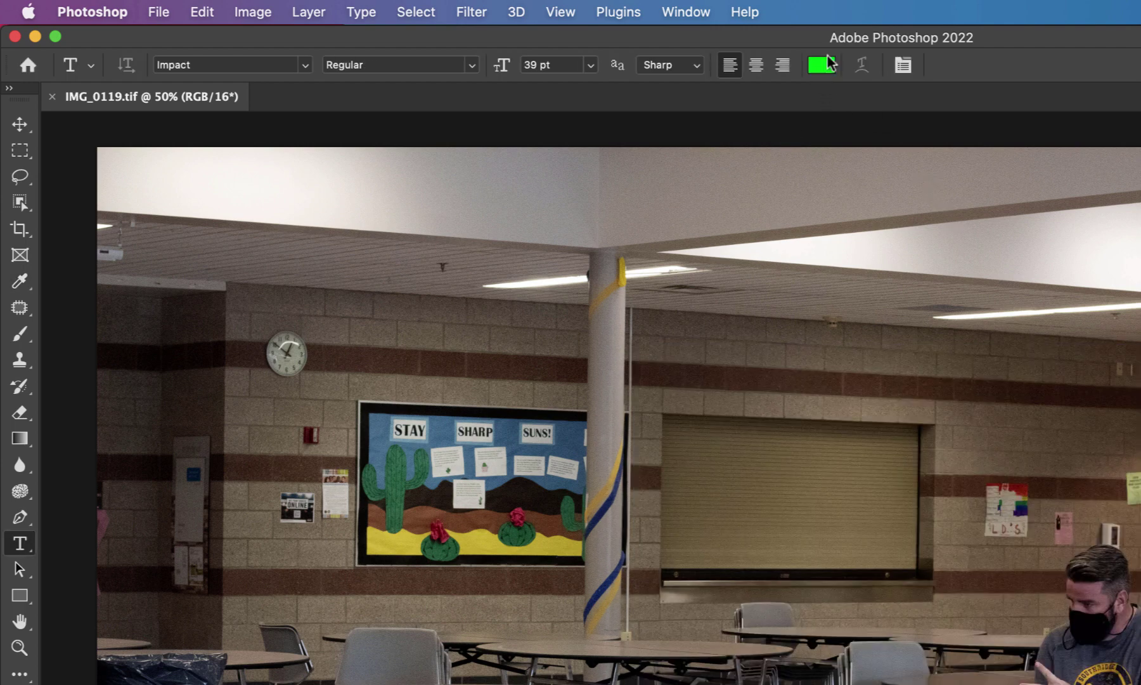
click(821, 68)
mouse_move(677, 451)
mouse_down()
mouse_move(663, 416)
mouse_move(620, 381)
mouse_up()
drag(659, 424, 622, 372)
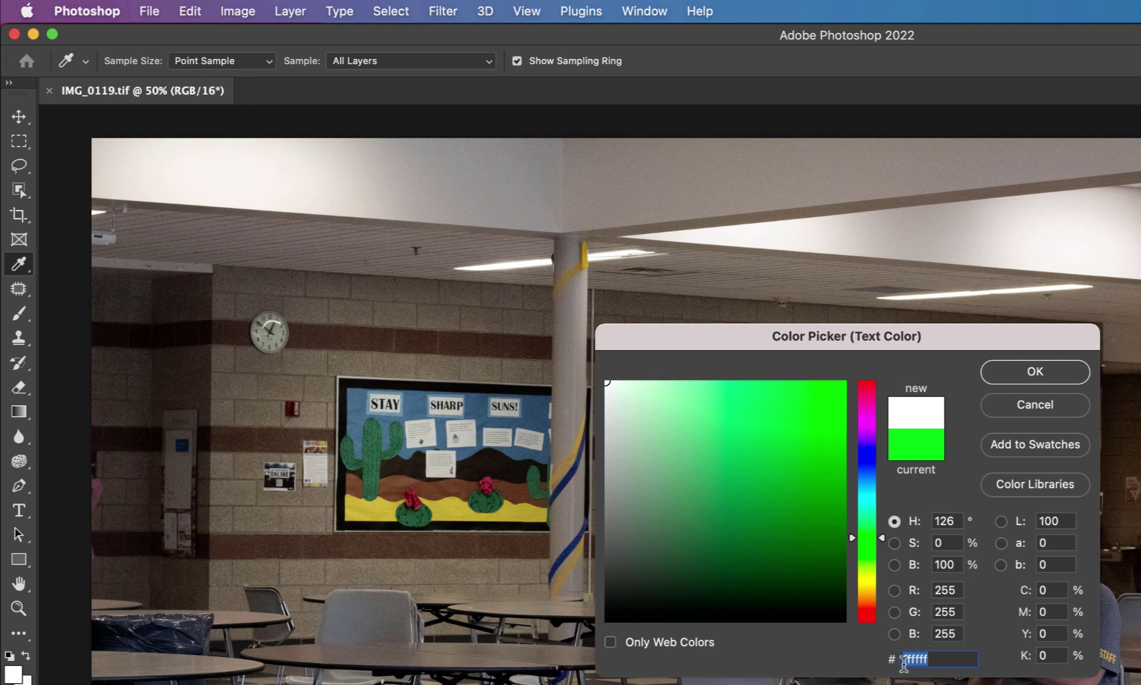
click(1032, 373)
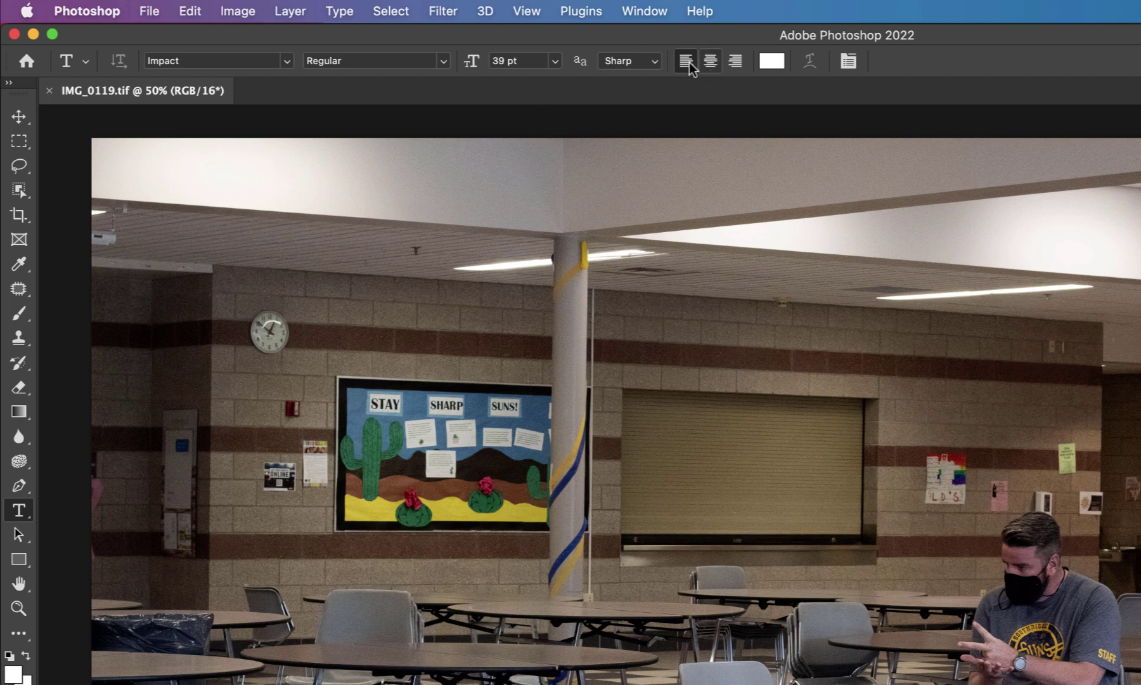
Set the type to center alignment and the font size to 60 pt.
click(710, 64)
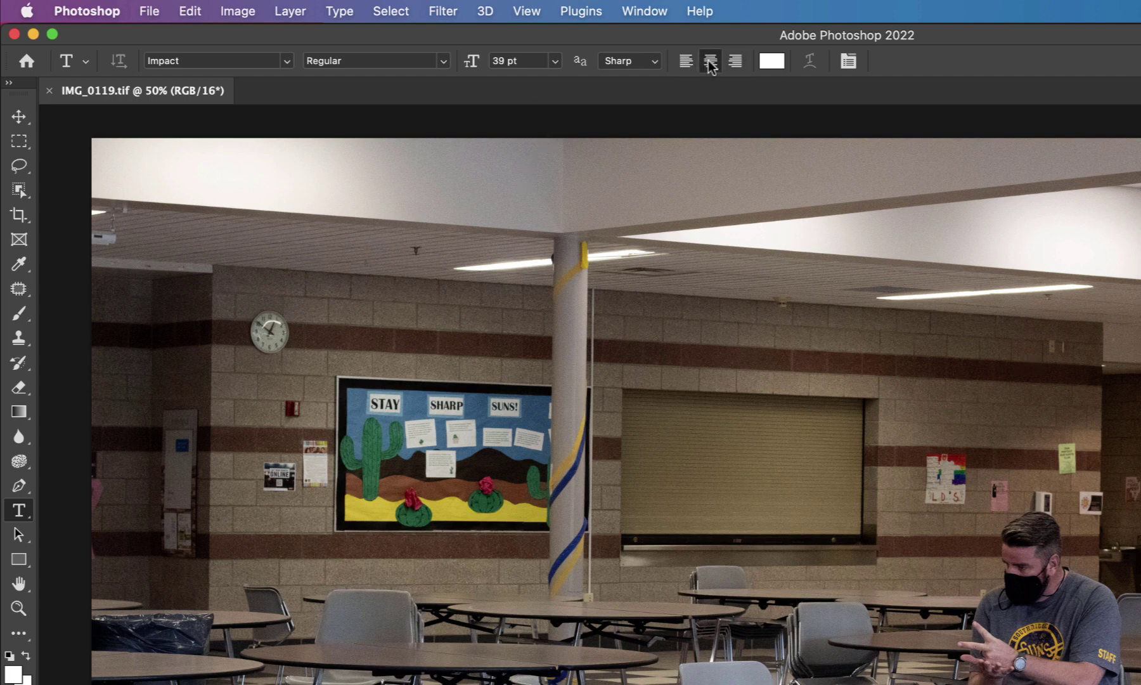
click(555, 63)
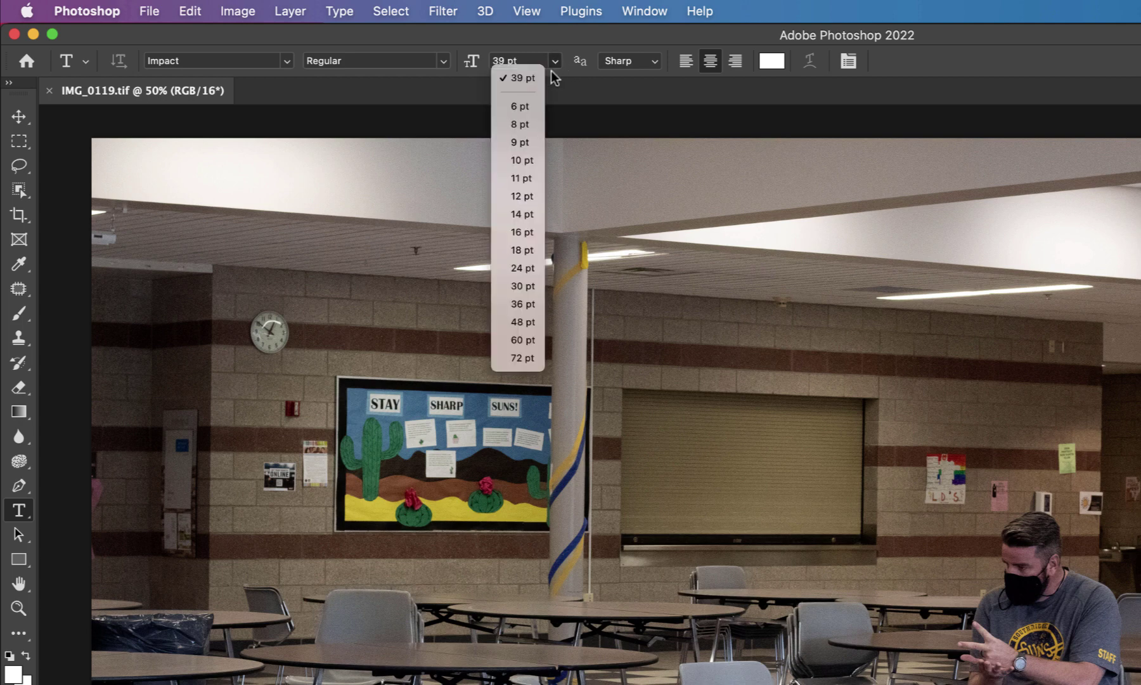
click(523, 340)
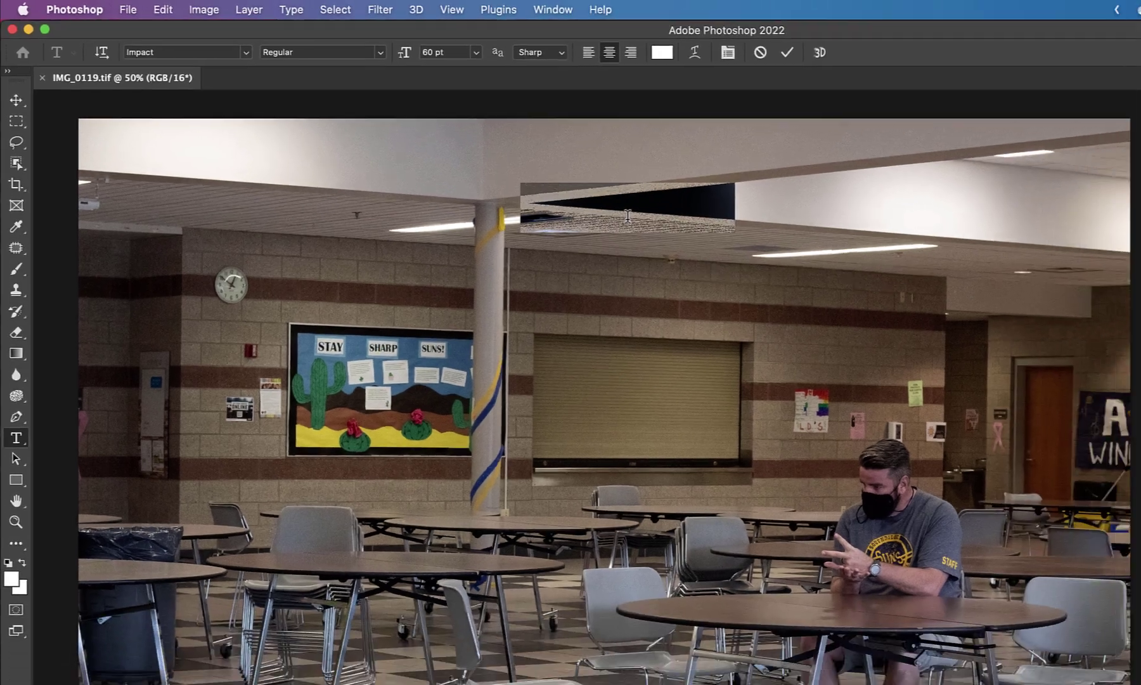
Add the two-line caption "WHEN YOU ALWAYS WIN AT" / "ROCK PAPER SCISSORS" over the ceiling area near the photo's upper edge.
click(731, 252)
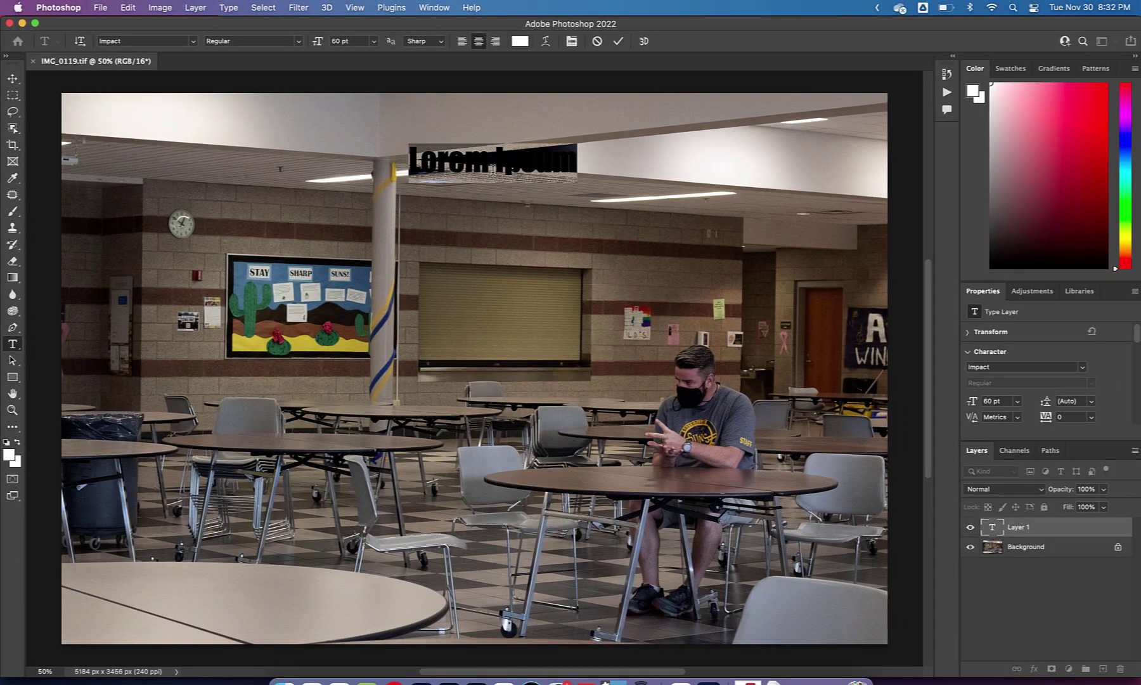
text(WH)
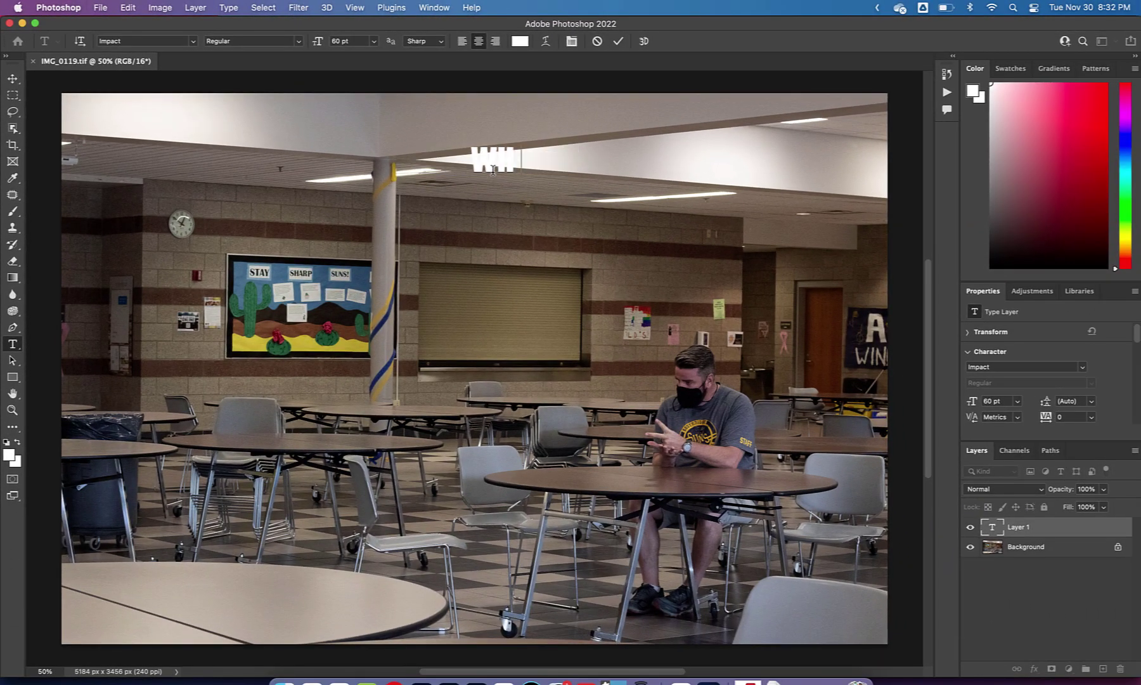
text(EN YOU ALWA)
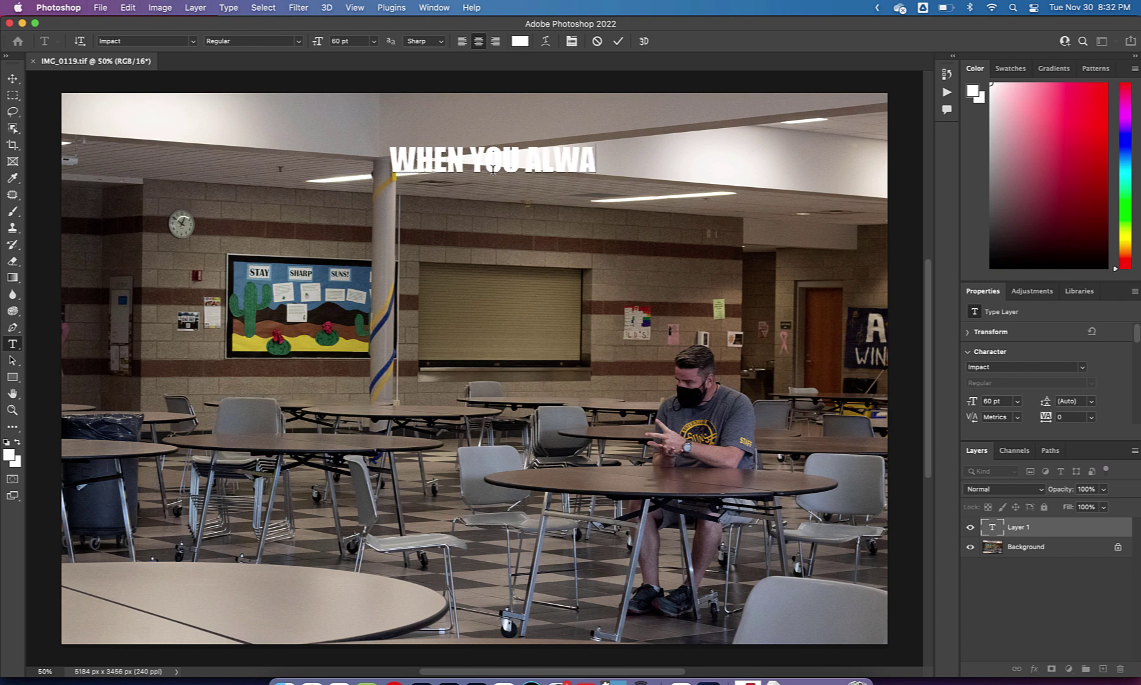
text(YS WIN)
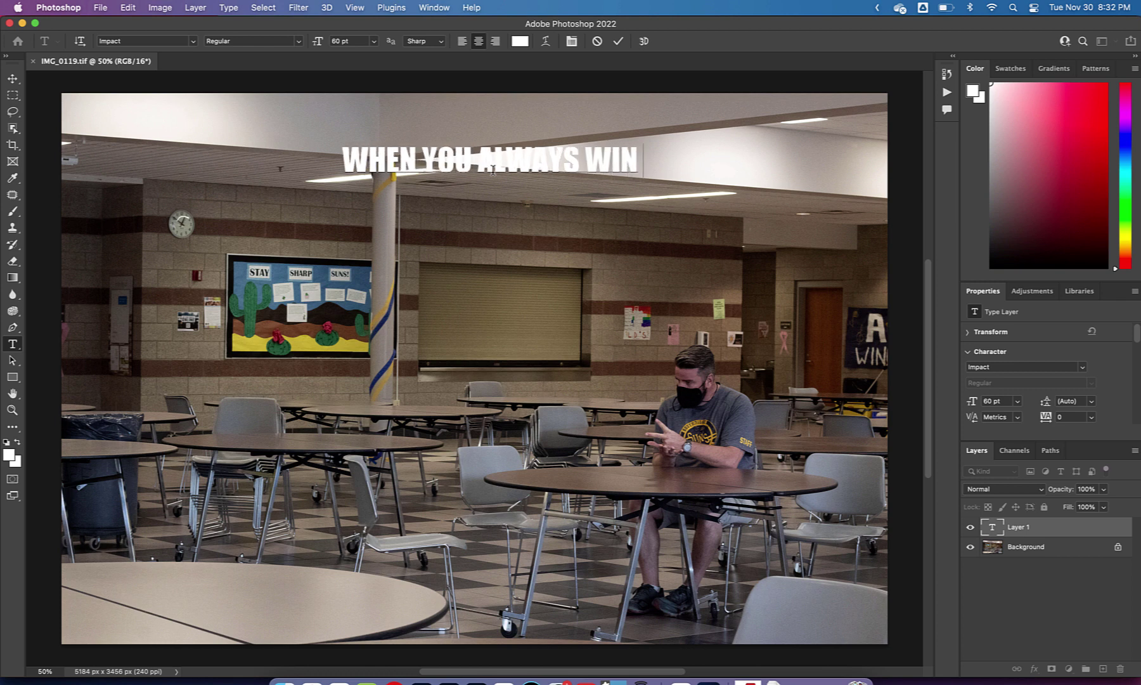
text( AT)
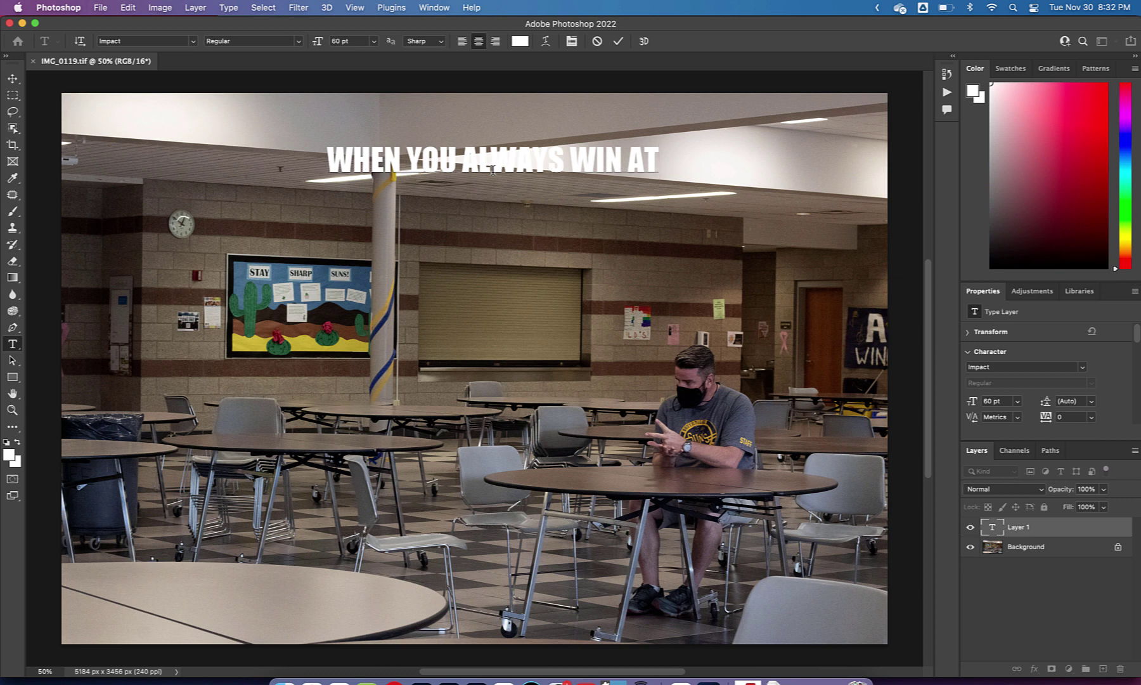
text(ROCK)
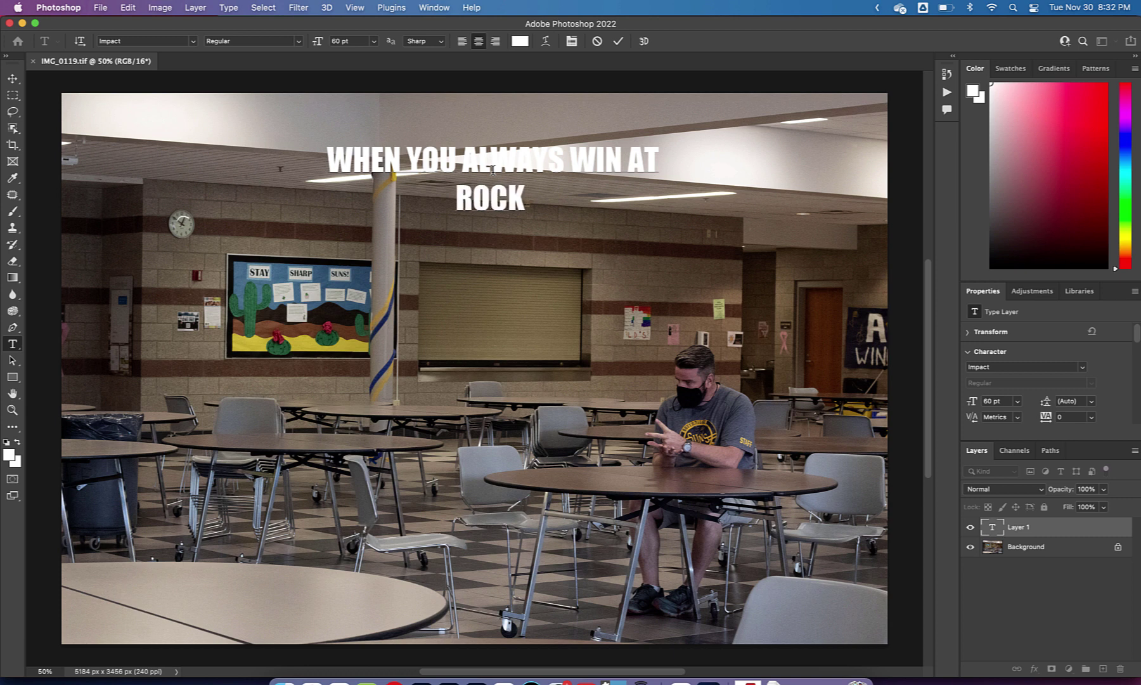
text( PAPER SCI)
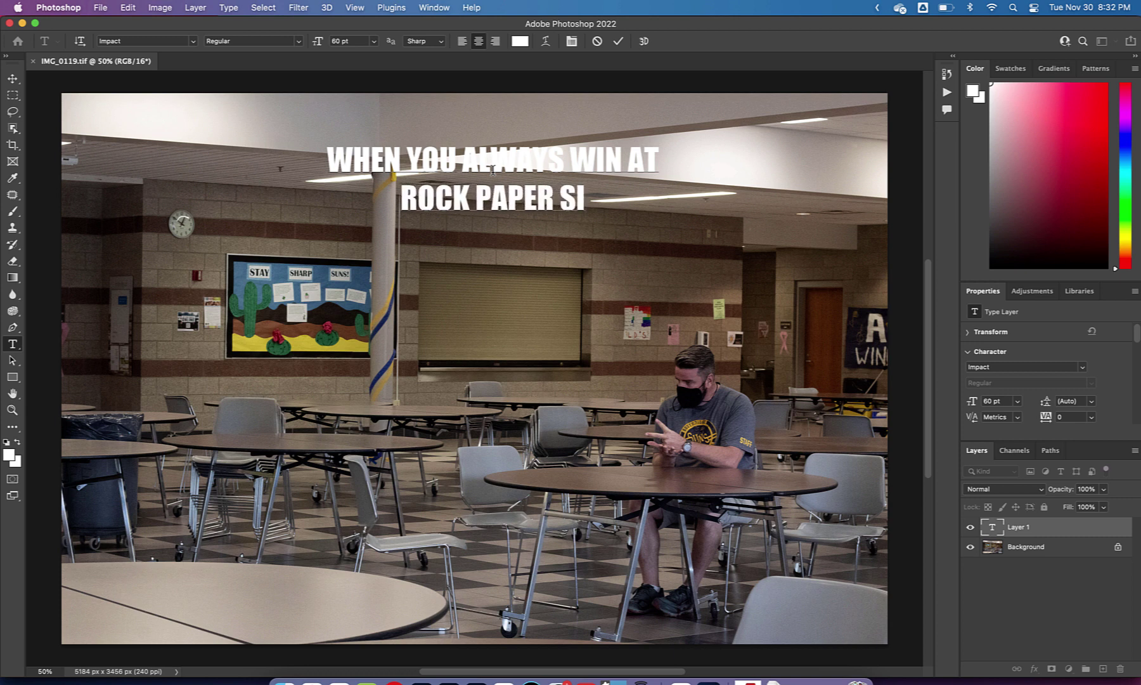
text(S)
key(BackSpace)
key(BackSpace)
text(CIS)
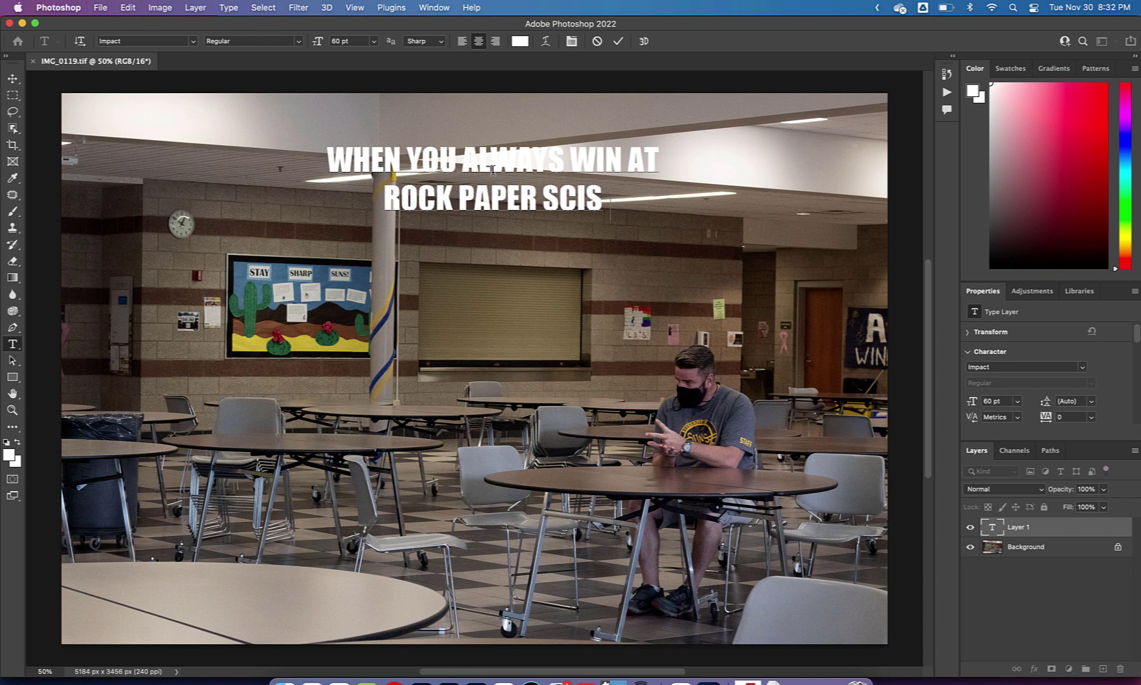
text(SORS)
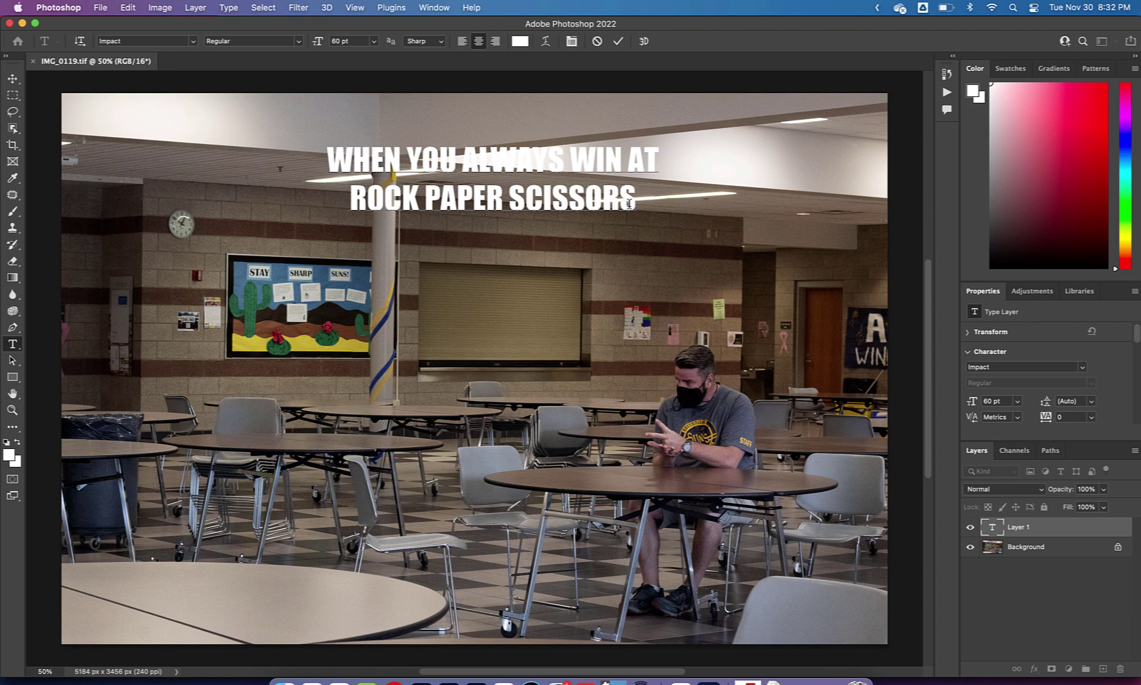
key(Escape)
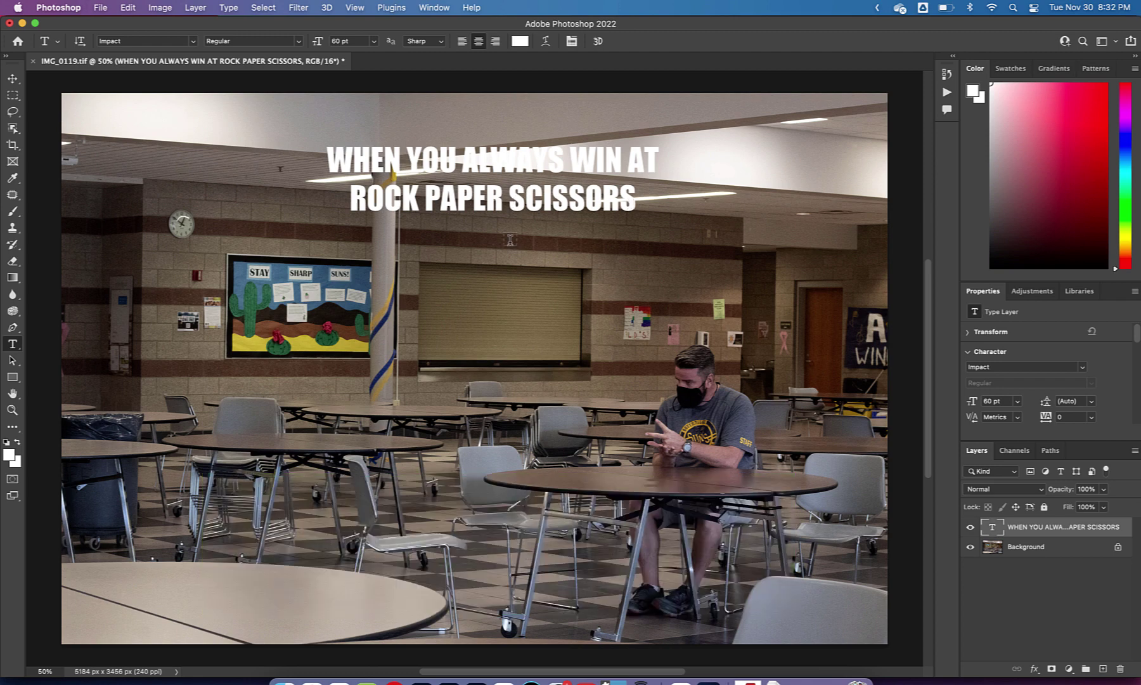
Scale the two-line caption up to about 129 pt with Free Transform and center it across the upper part of the photo.
key(super+t)
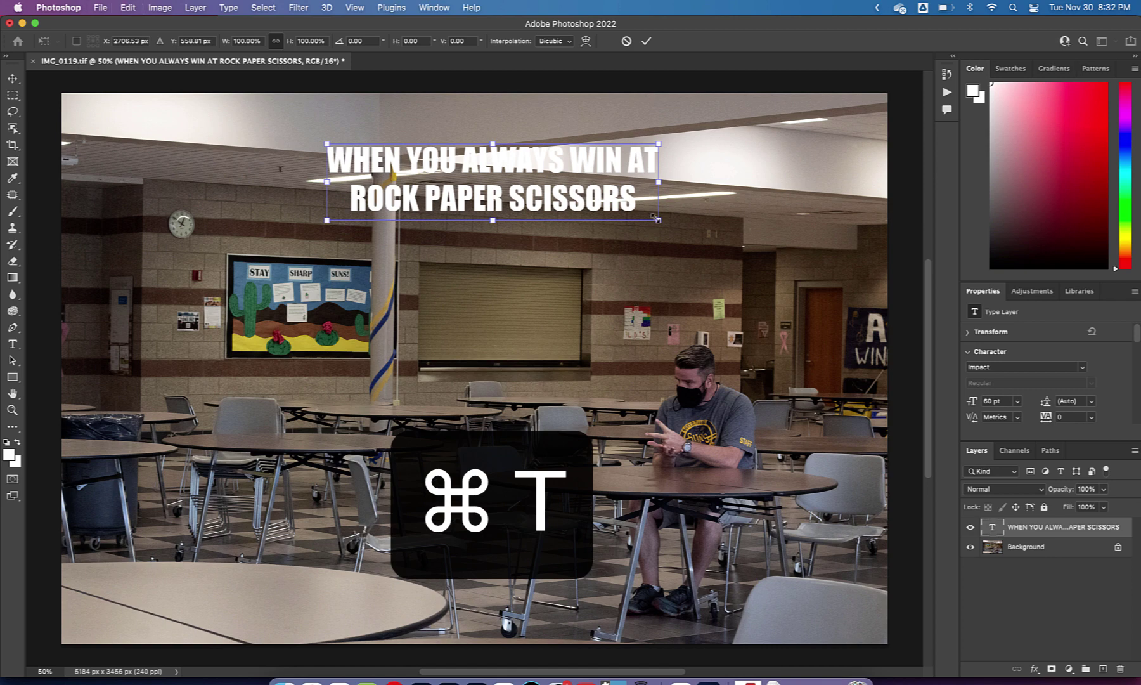
drag(662, 222, 830, 261)
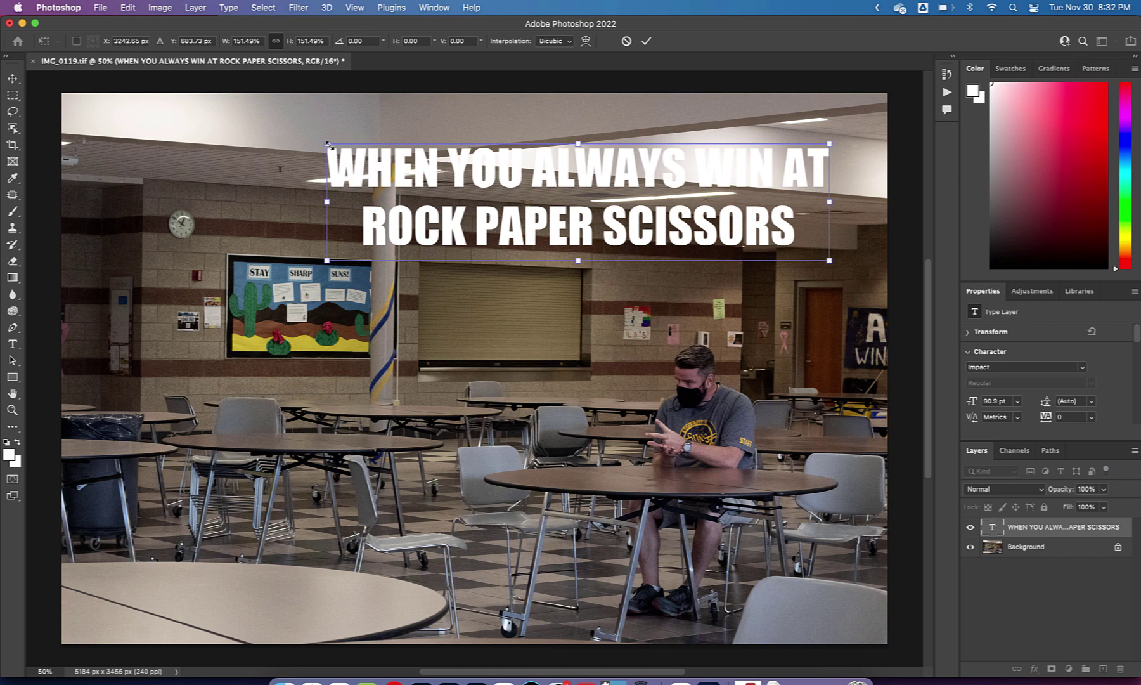
drag(329, 145, 114, 95)
drag(216, 132, 217, 168)
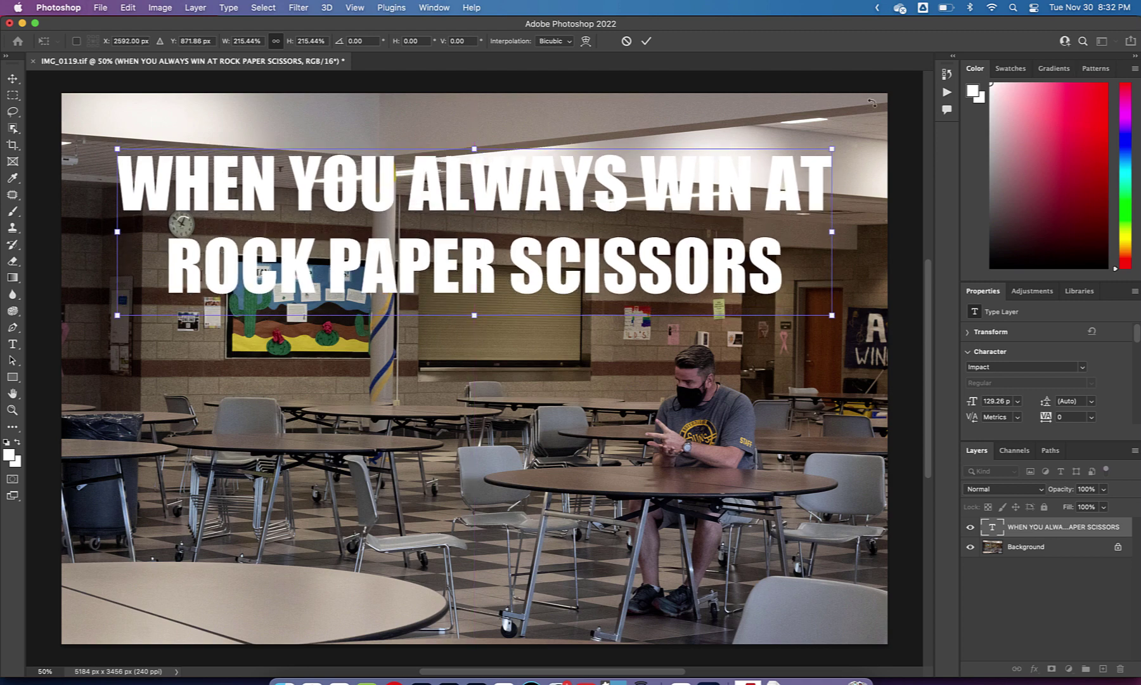
drag(833, 150, 609, 201)
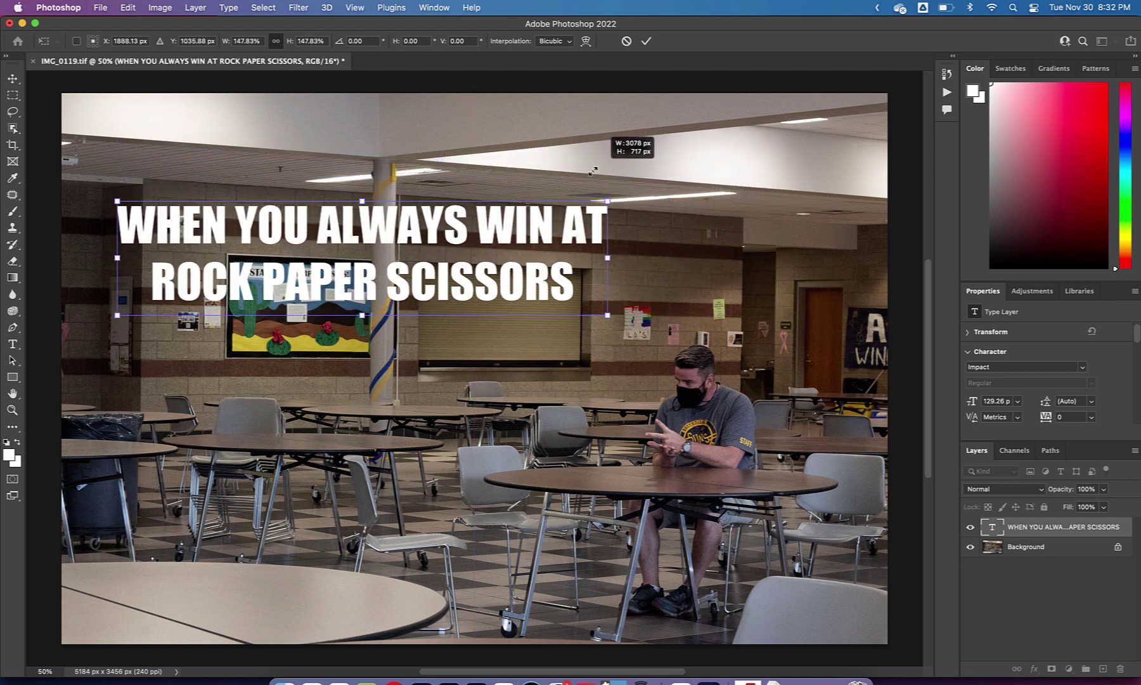
drag(489, 257, 659, 130)
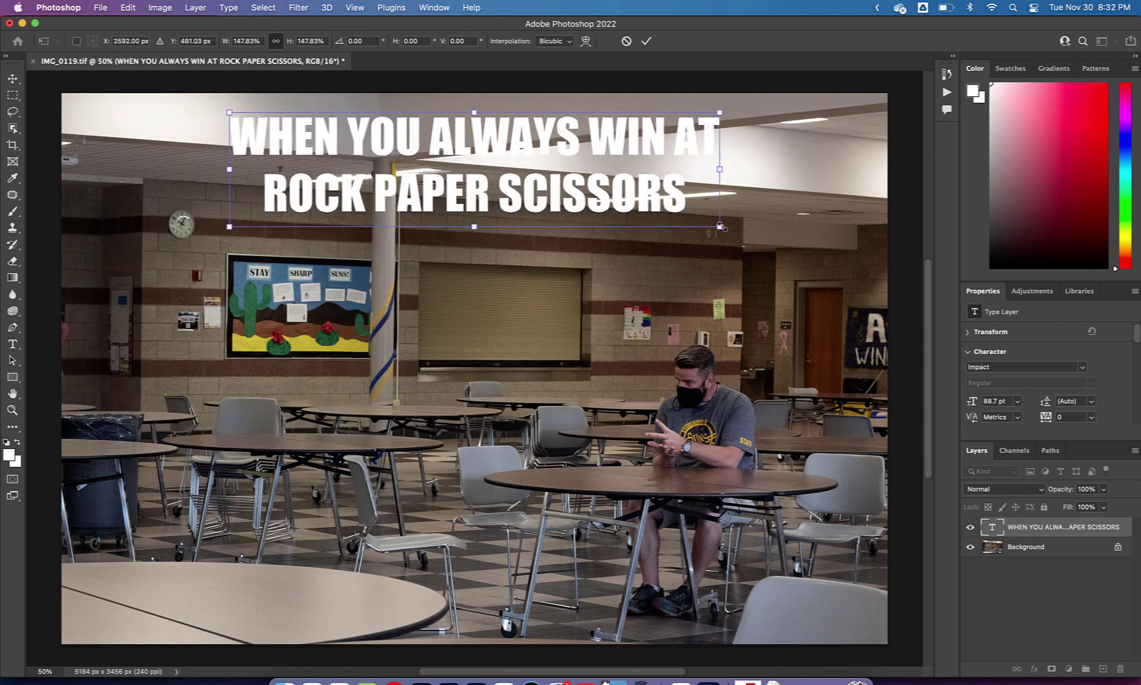
drag(720, 225, 840, 254)
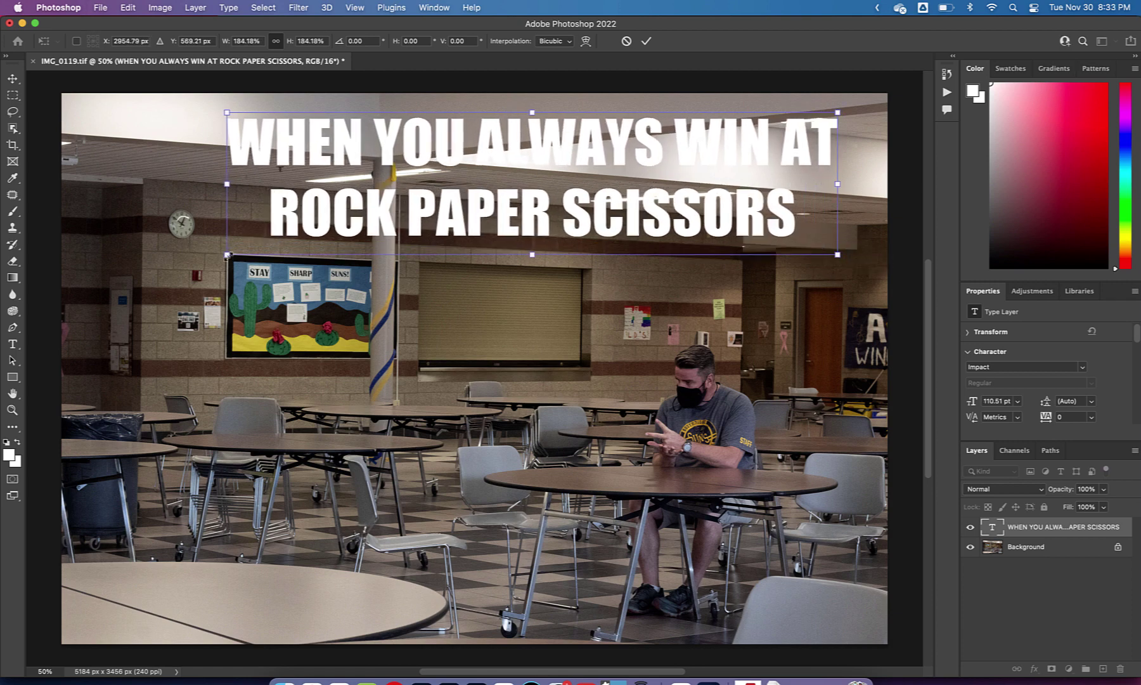
drag(229, 256, 120, 307)
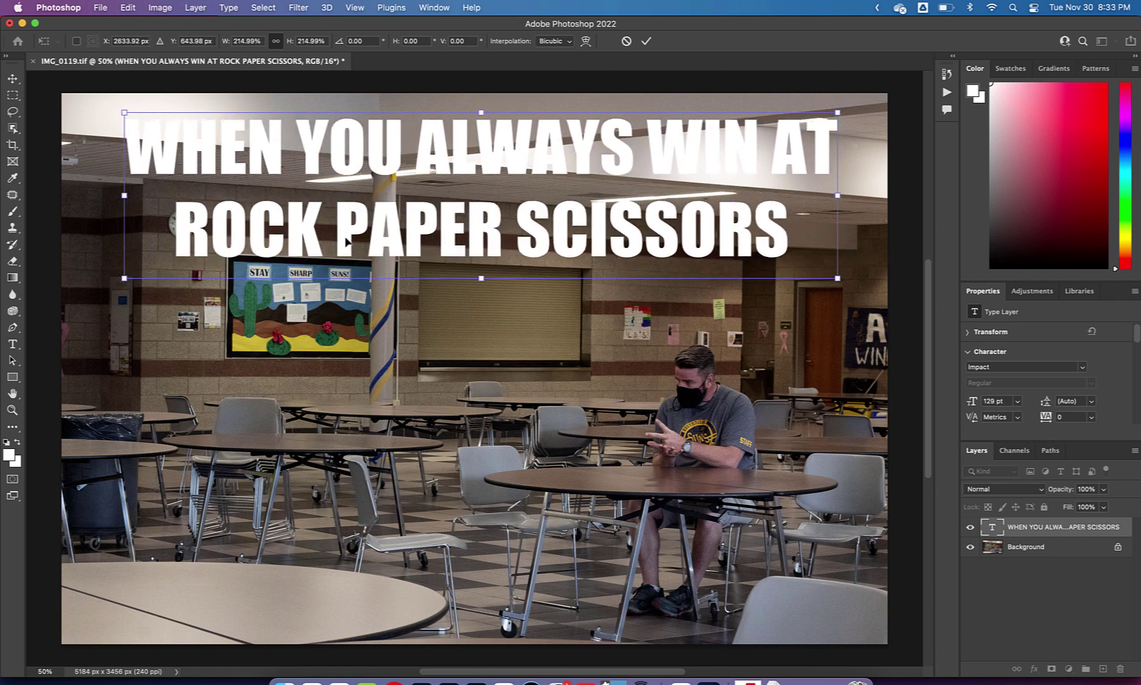
mouse_move(346, 241)
mouse_down()
mouse_move(334, 237)
mouse_move(342, 244)
mouse_up()
key(Return)
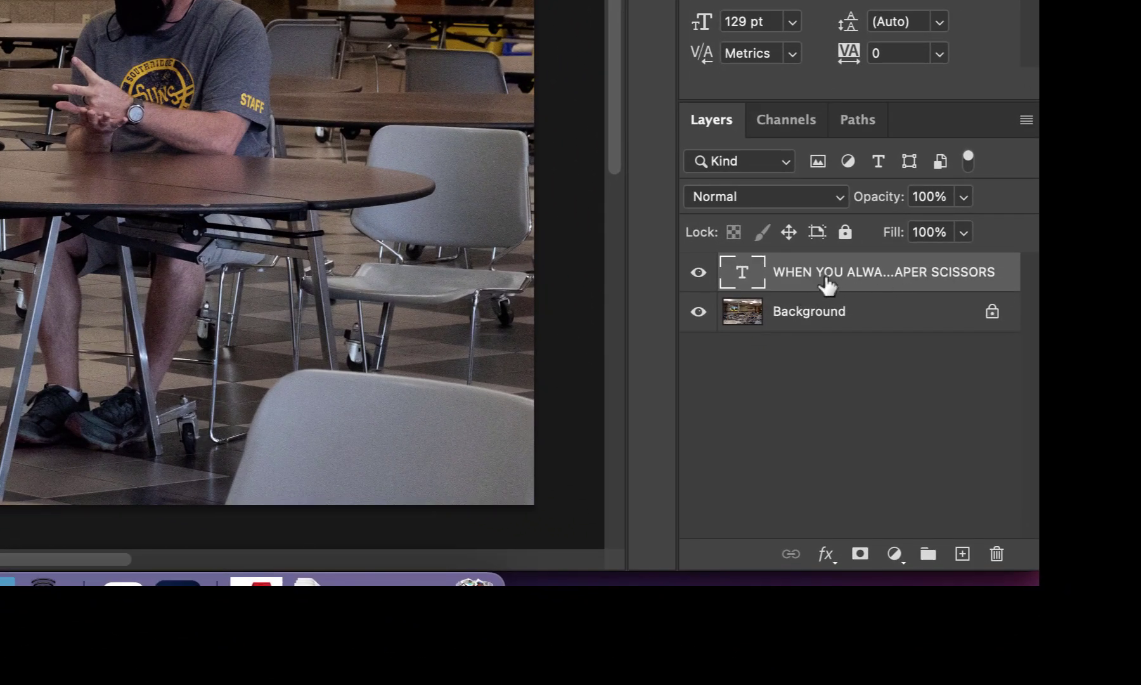
Add a Stroke effect to the caption's text layer with black (000000) as the stroke color.
click(827, 558)
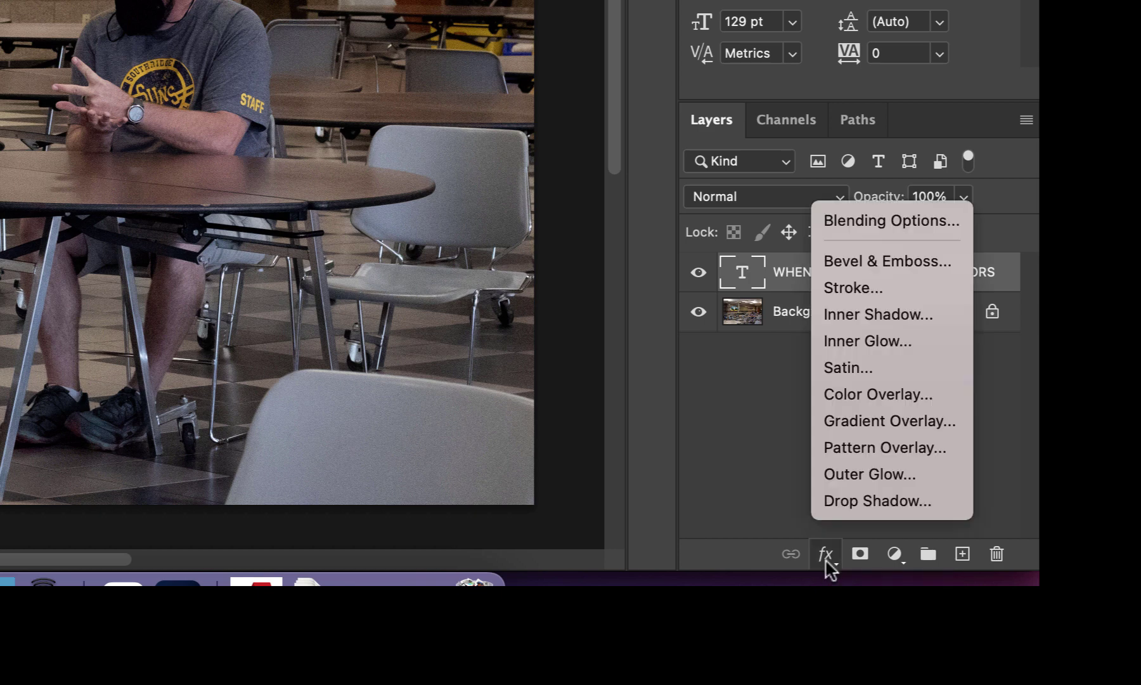
click(837, 289)
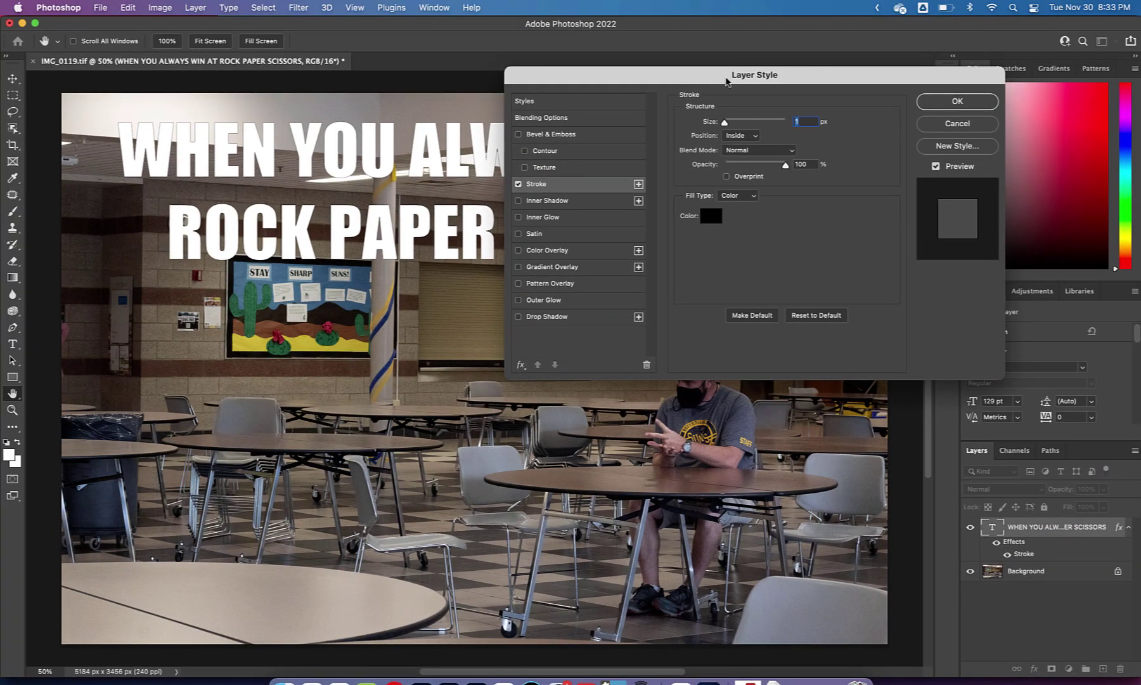
drag(727, 81, 727, 198)
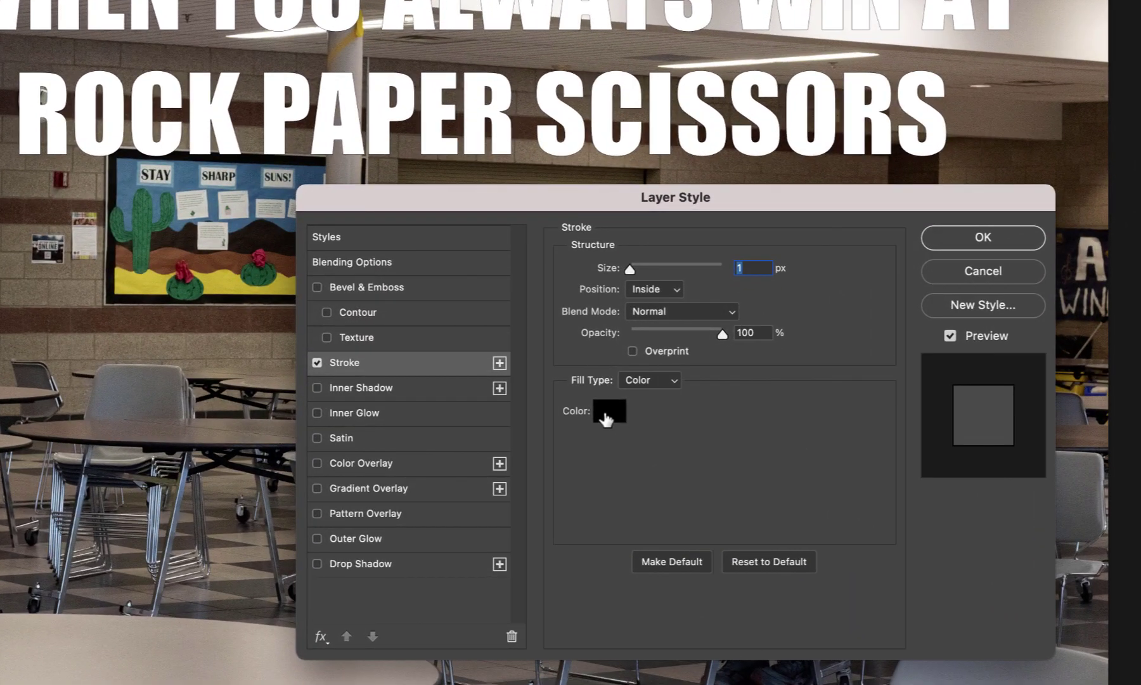
click(610, 414)
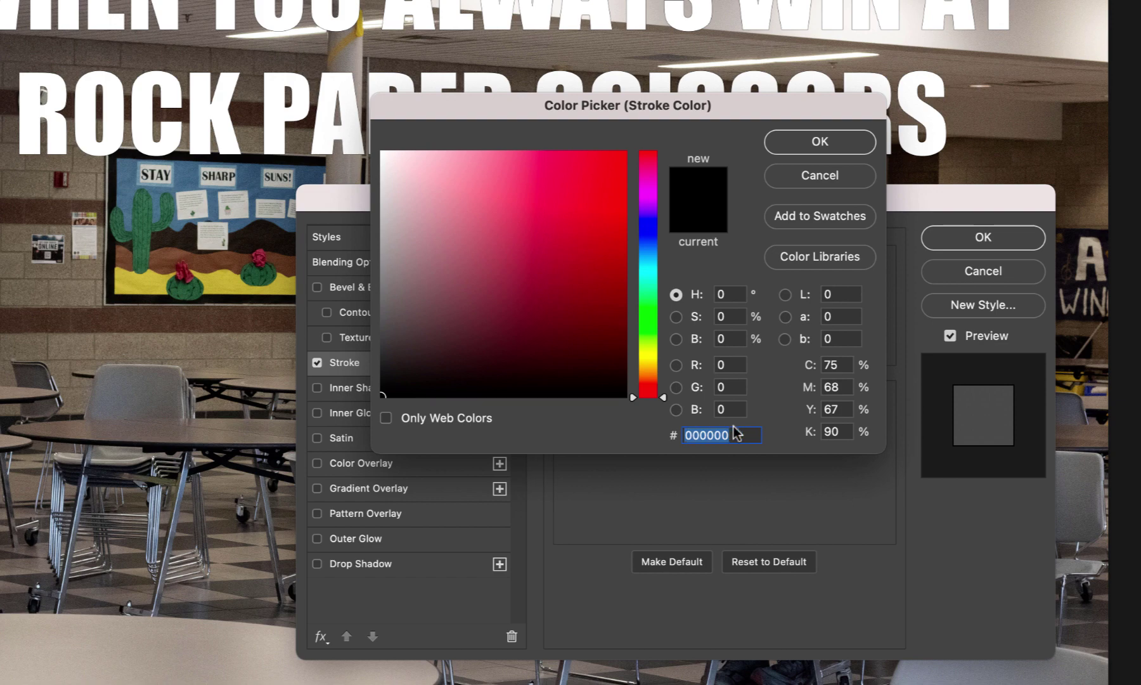
click(825, 144)
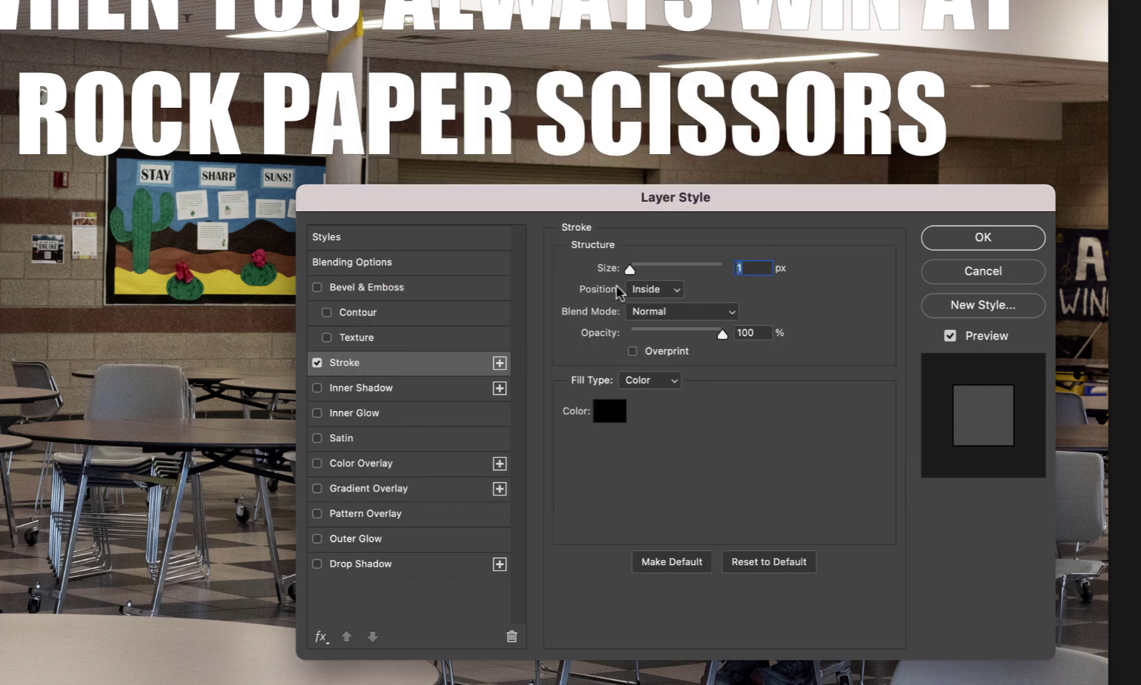
Set the caption's stroke position to Outside and its size to 18 px, and apply the layer style.
click(660, 291)
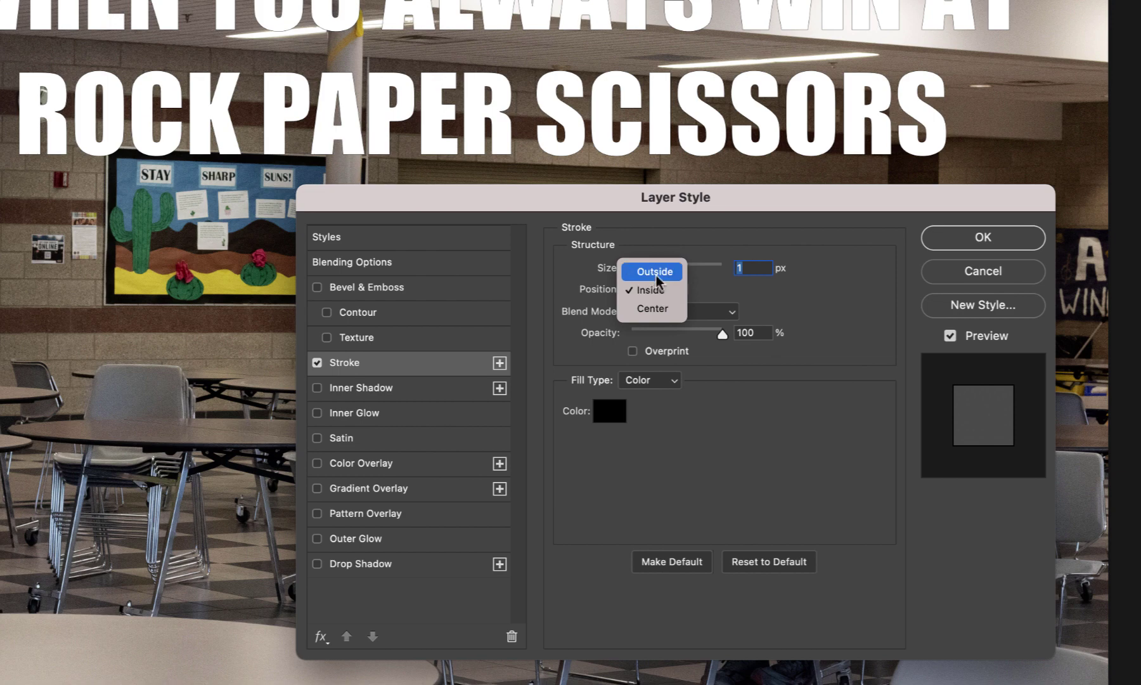
click(657, 276)
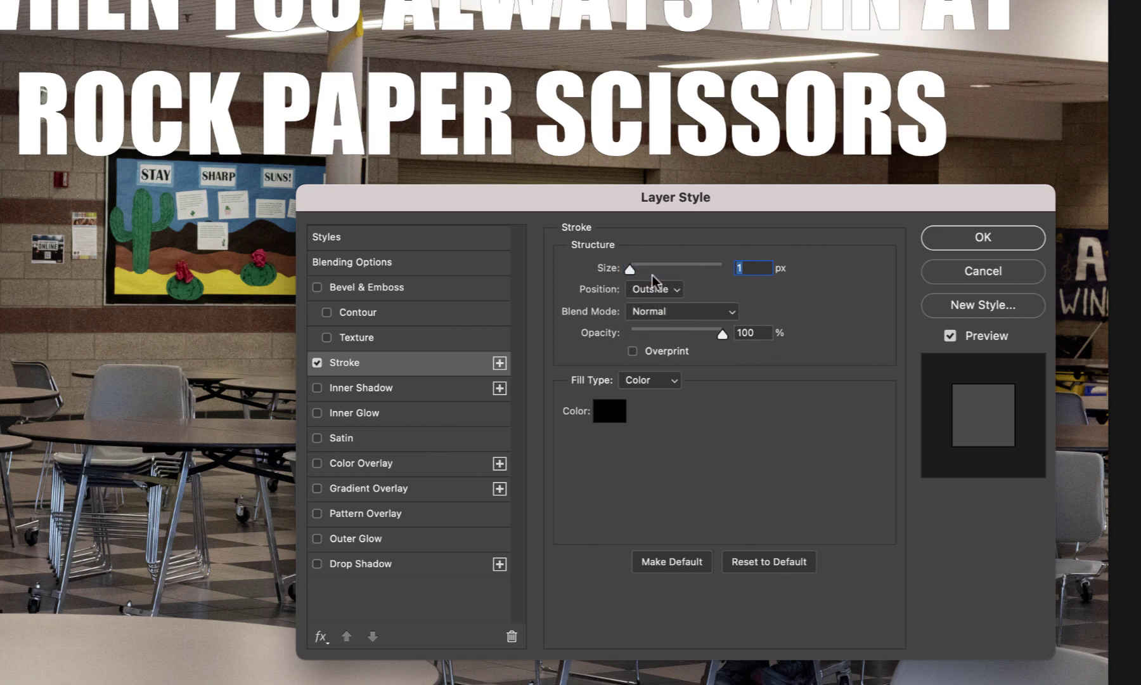
mouse_move(630, 272)
mouse_down()
mouse_move(689, 274)
mouse_move(642, 270)
mouse_up()
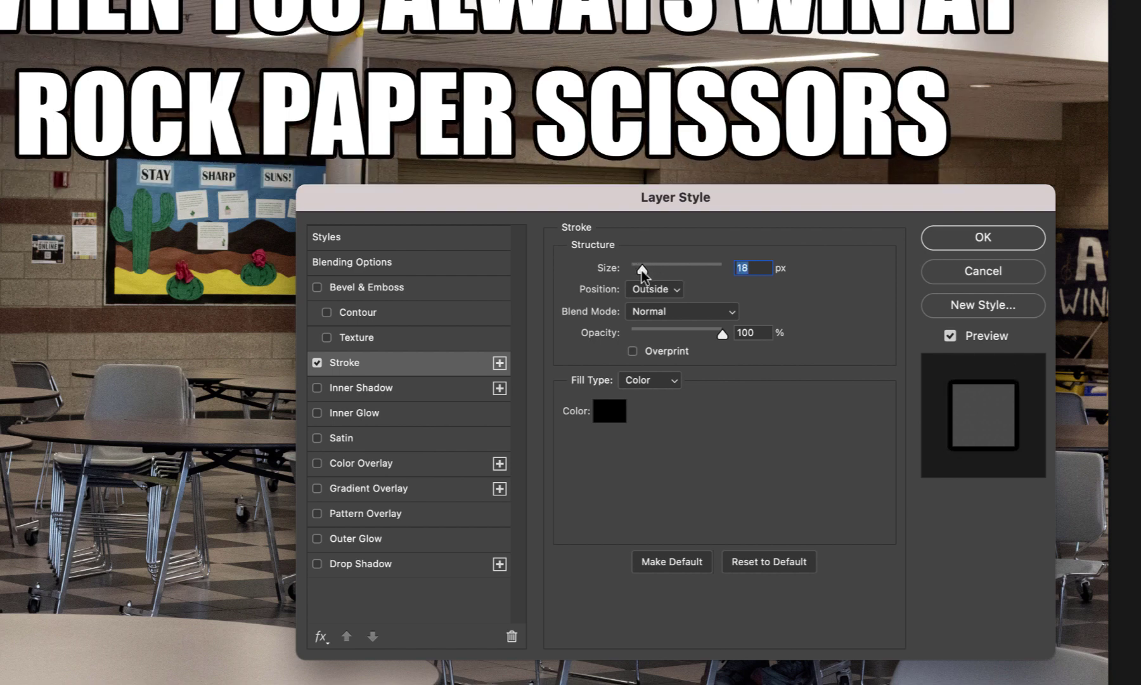
click(989, 238)
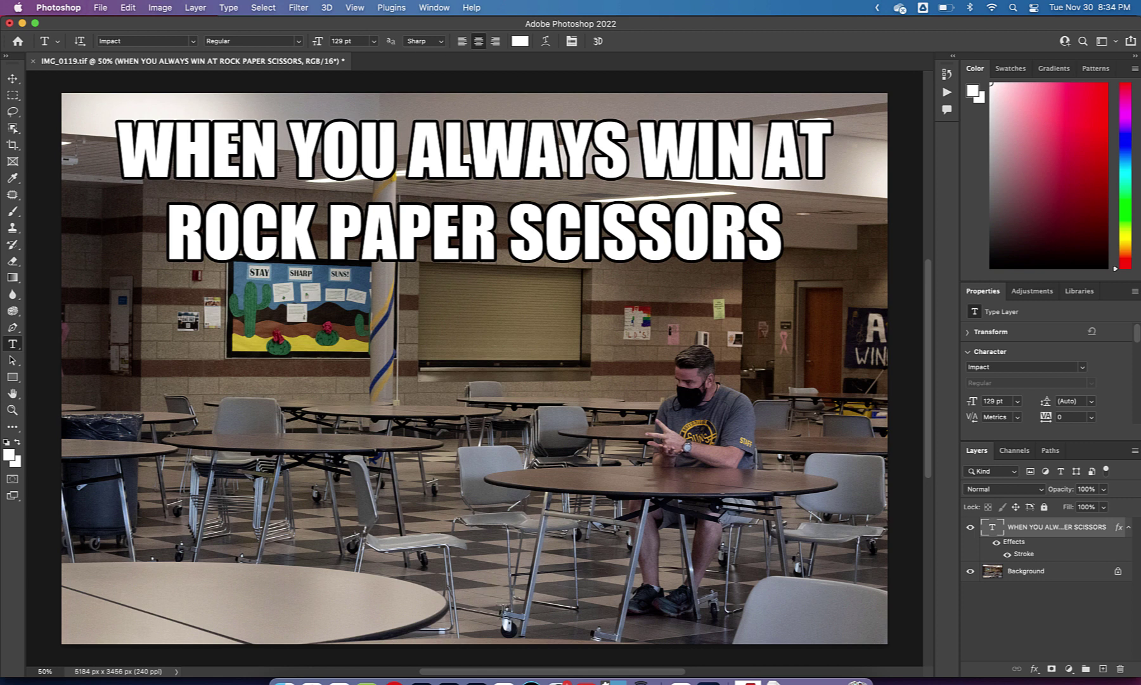
Add a second caption reading "BECAUSE YOU ONLY PLAY BY YOURSELF" near the photo's lower edge.
click(502, 610)
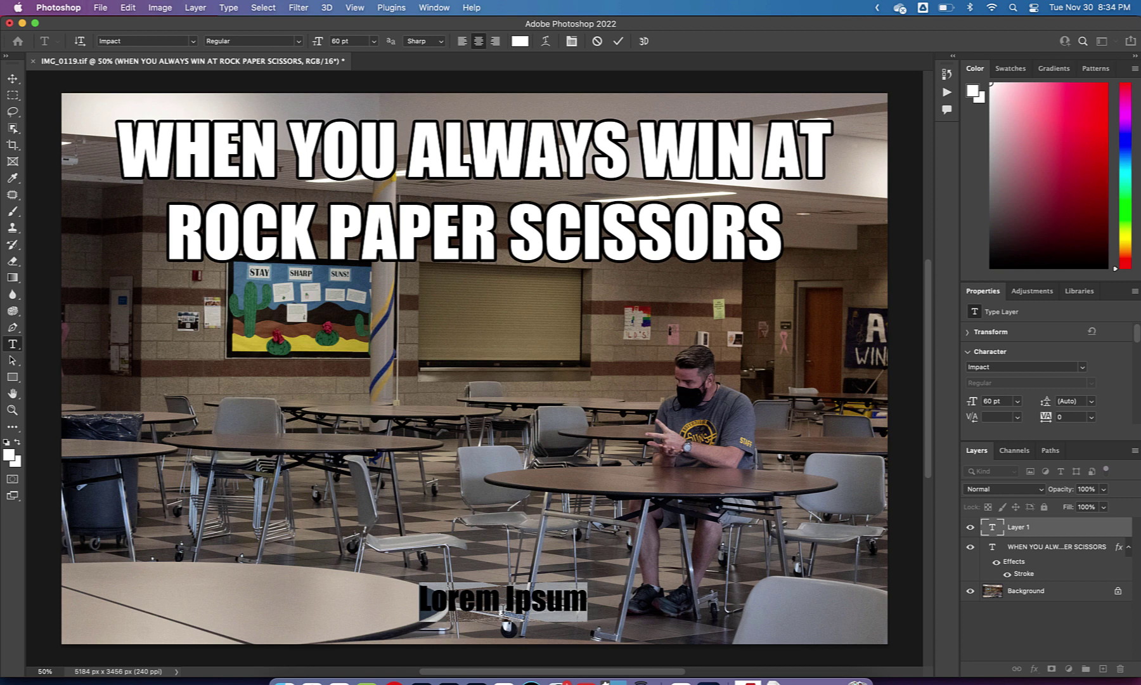
text(BECAUSE YOU ONLY PLAY BY YOURSELF)
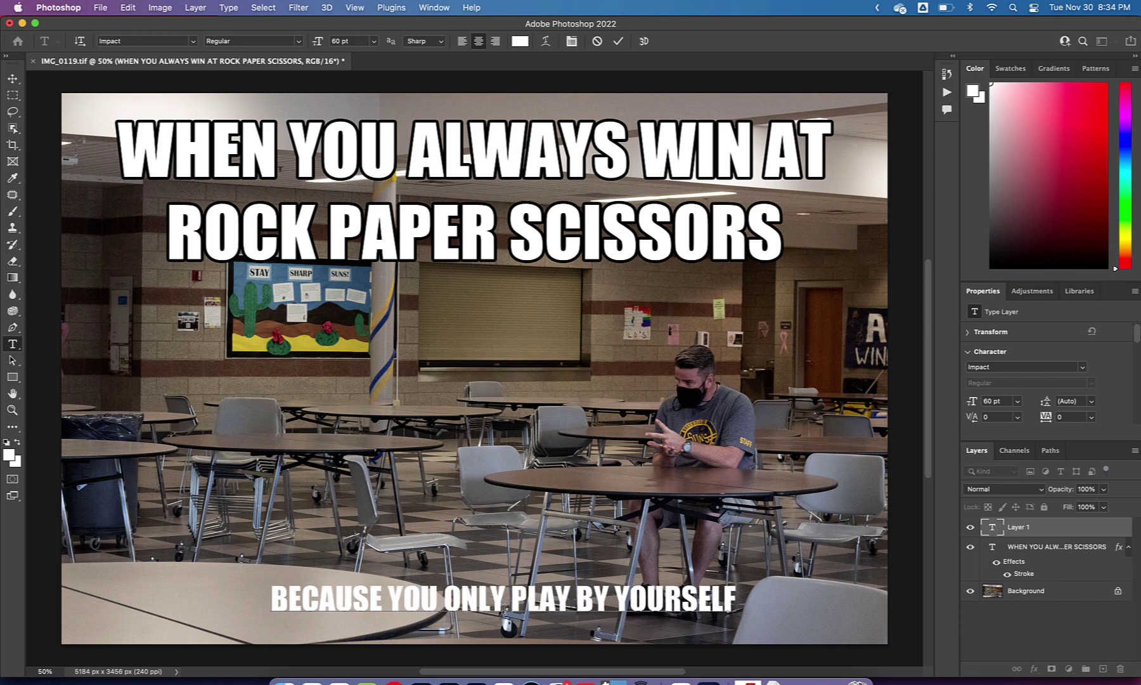
key(super+Return)
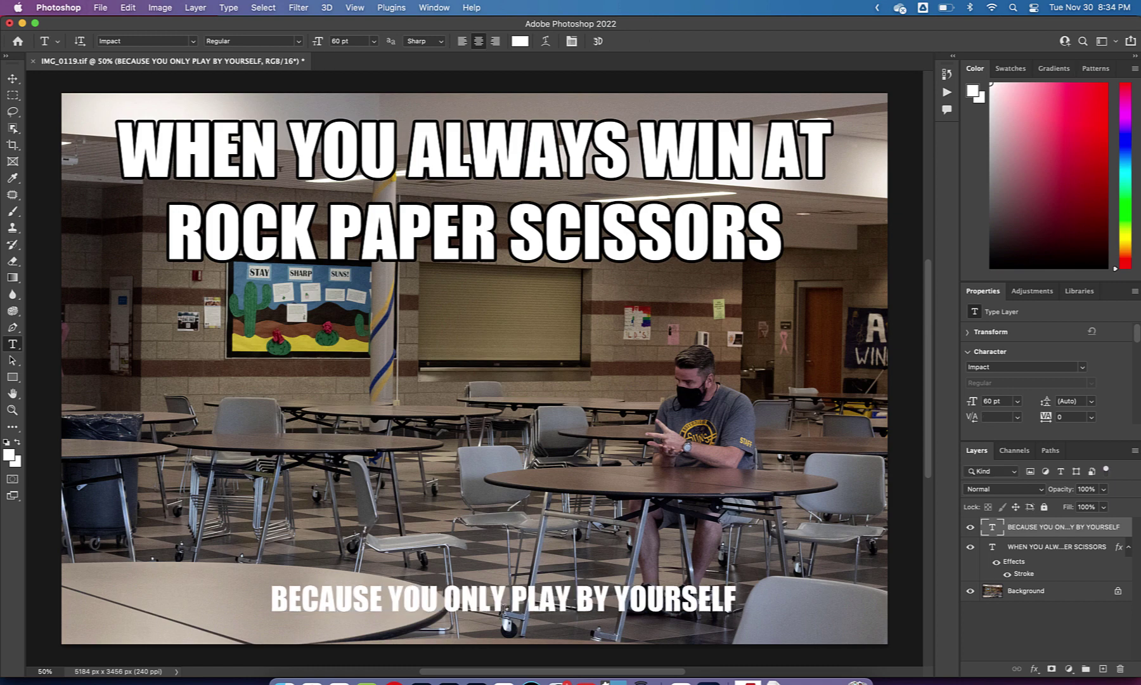
Scale the lower caption up to about 87 pt with Free Transform and center it near the photo's bottom edge.
key(super+t)
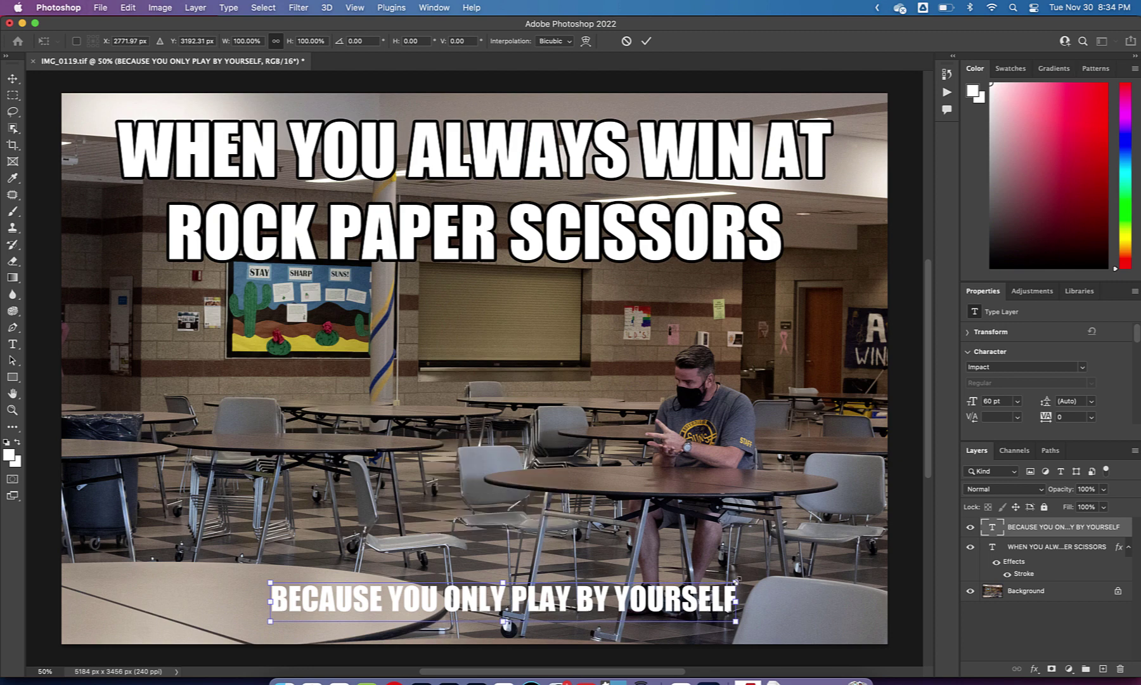
key(alt)
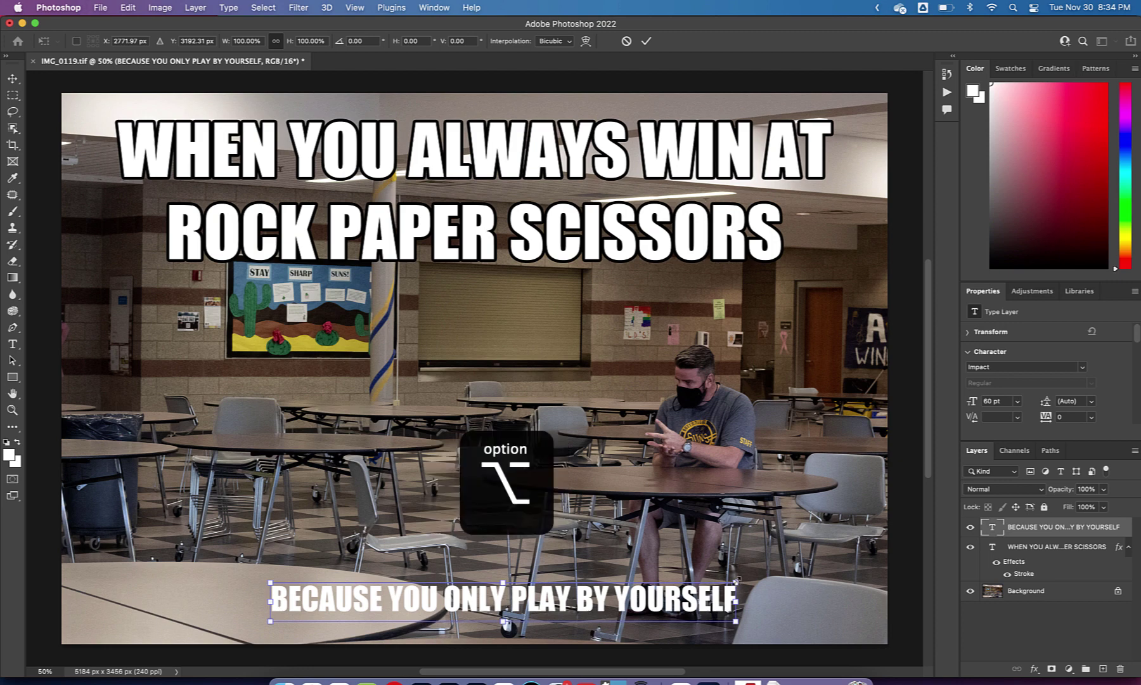
drag(736, 578, 841, 574)
drag(775, 599, 755, 604)
key(Return)
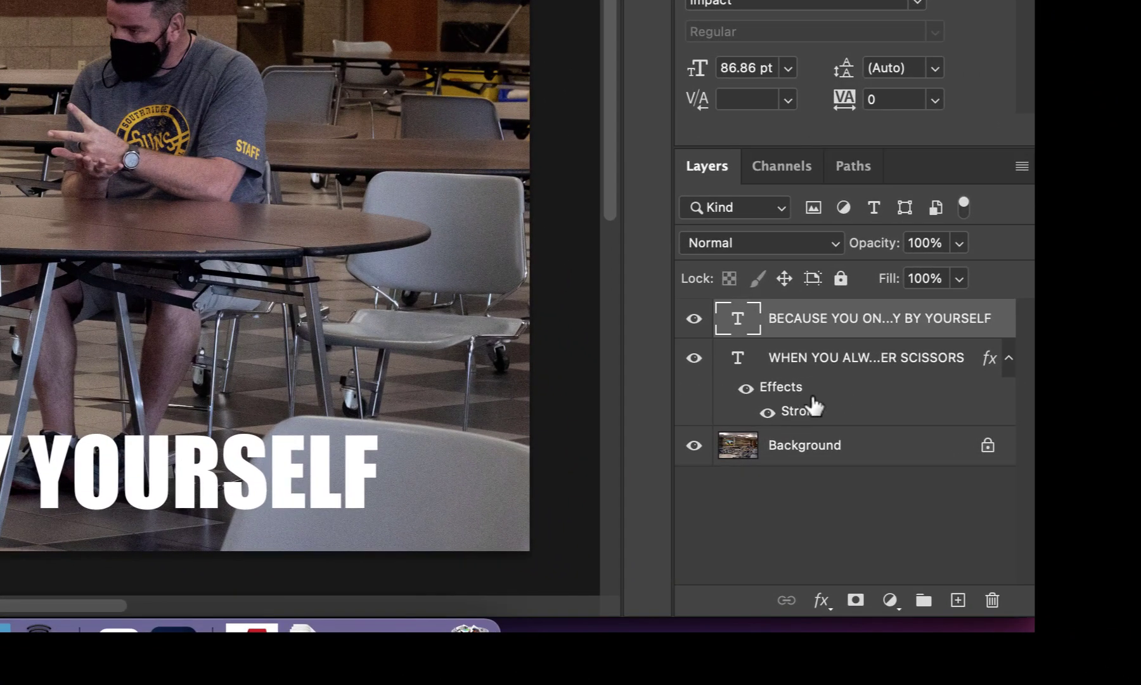
Copy the upper caption's layer effects, including its Stroke, onto the lower caption's text layer.
drag(813, 406, 800, 328)
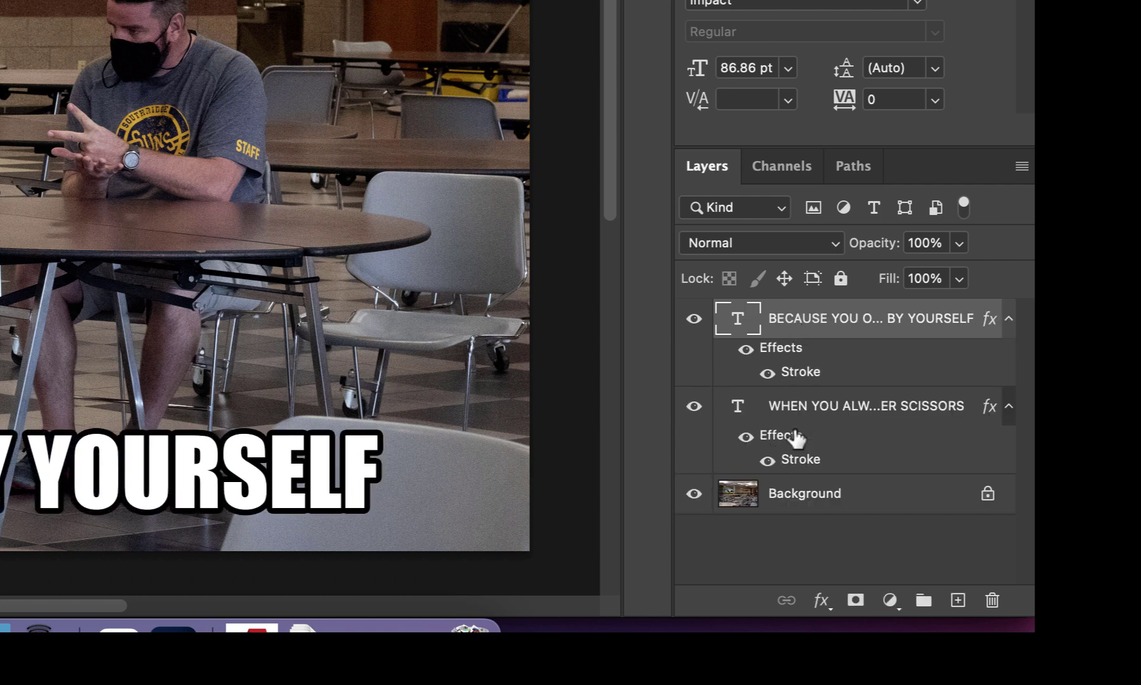
key(super+z)
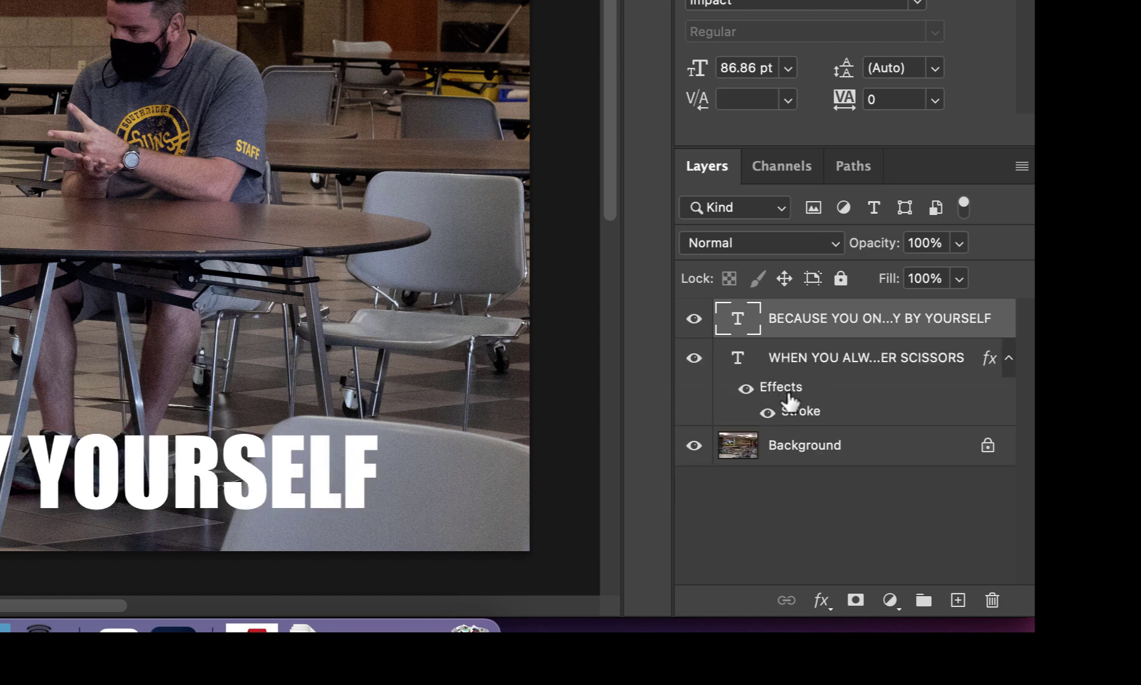
drag(785, 395, 780, 334)
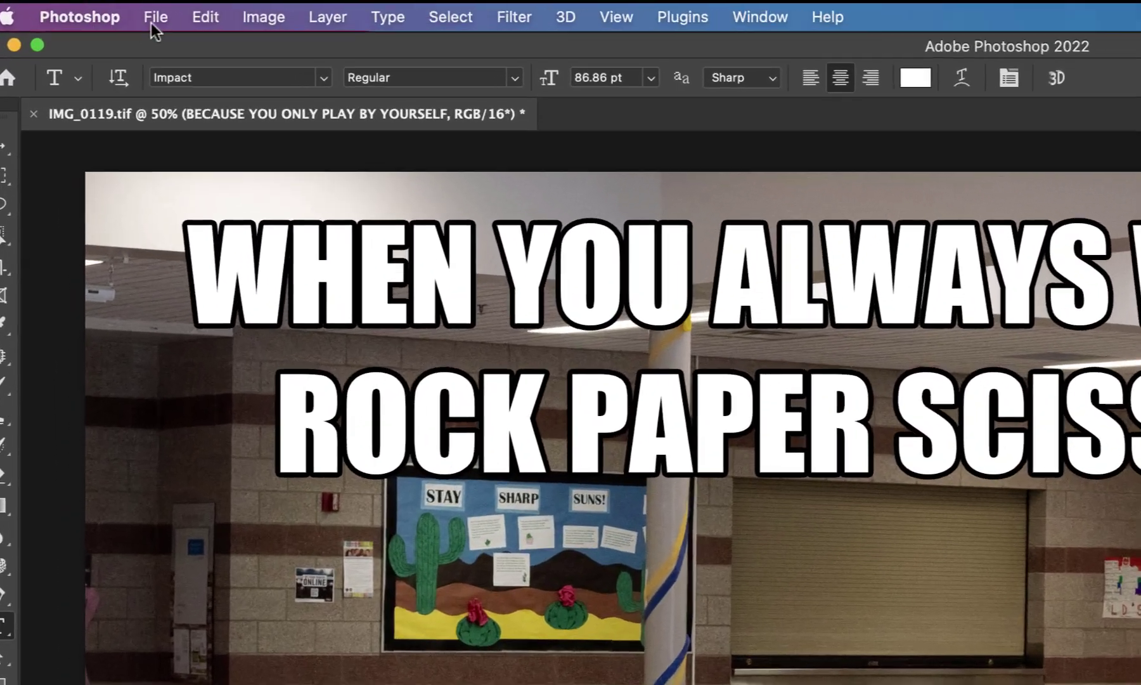
Save the captioned cafeteria photo and close its document.
click(101, 8)
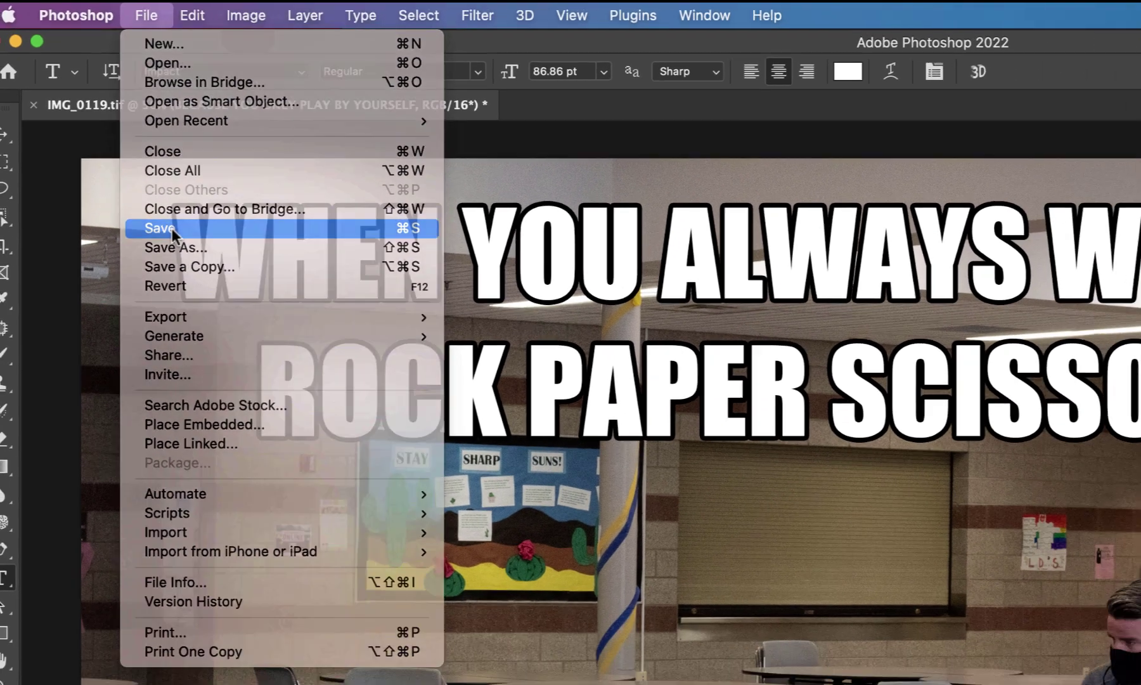
click(197, 272)
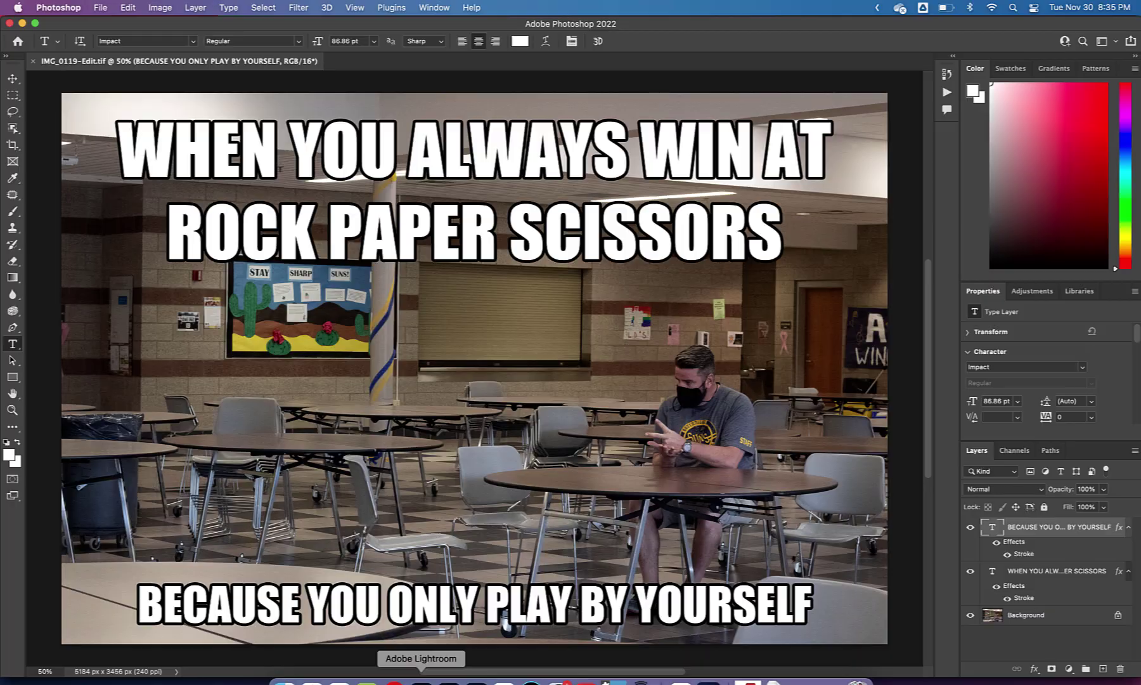
click(421, 677)
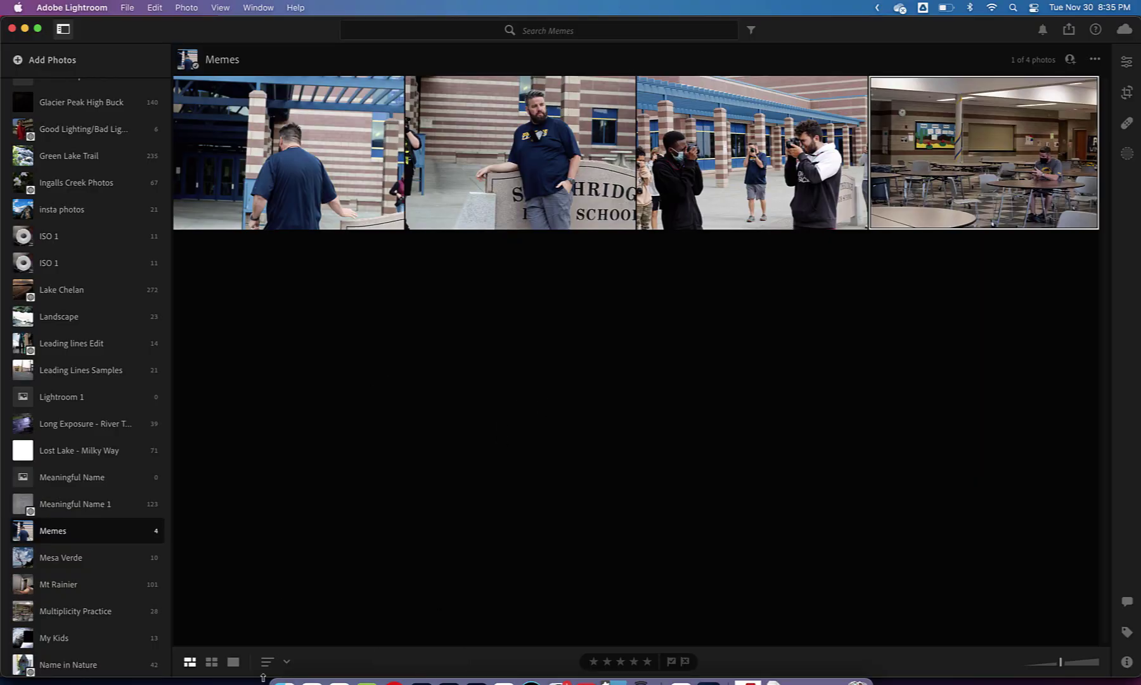
click(476, 678)
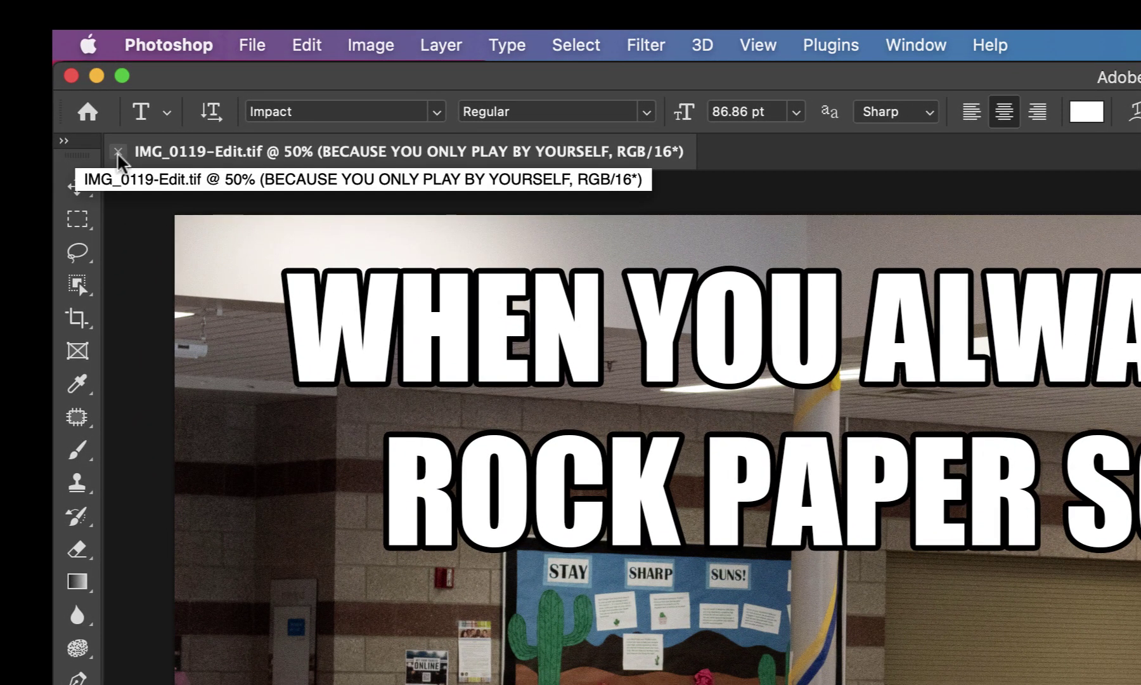
click(118, 152)
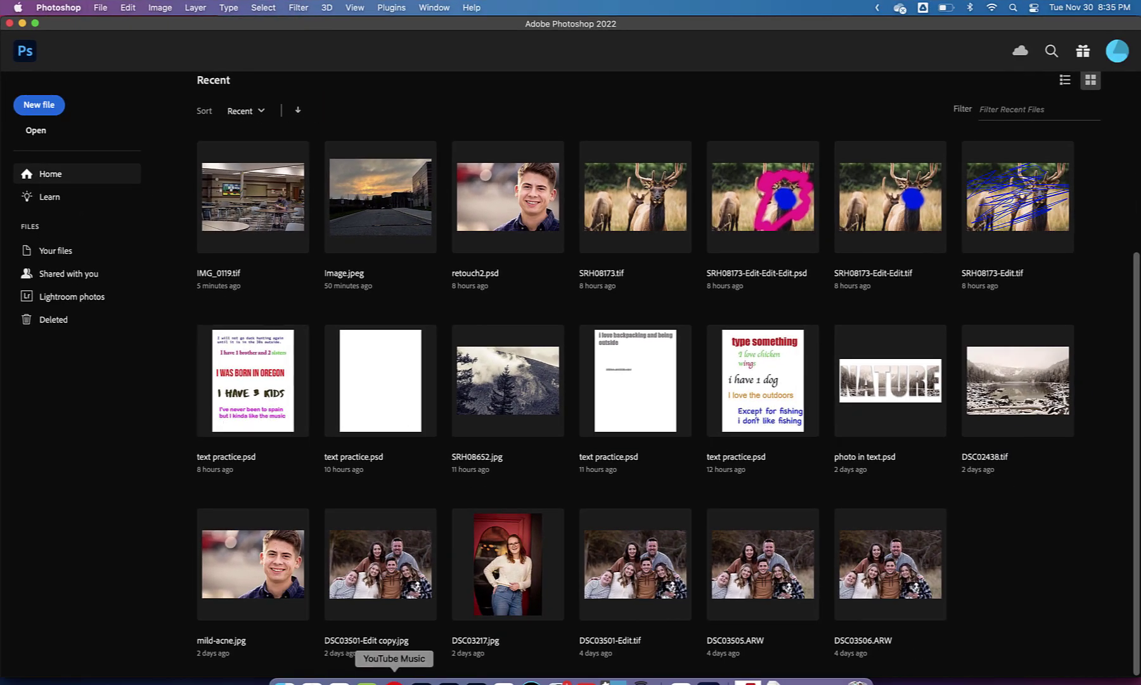
Switch to Lightroom, expand the meme's photo stack in the Memes album, and compare the captioned version with the original.
click(420, 680)
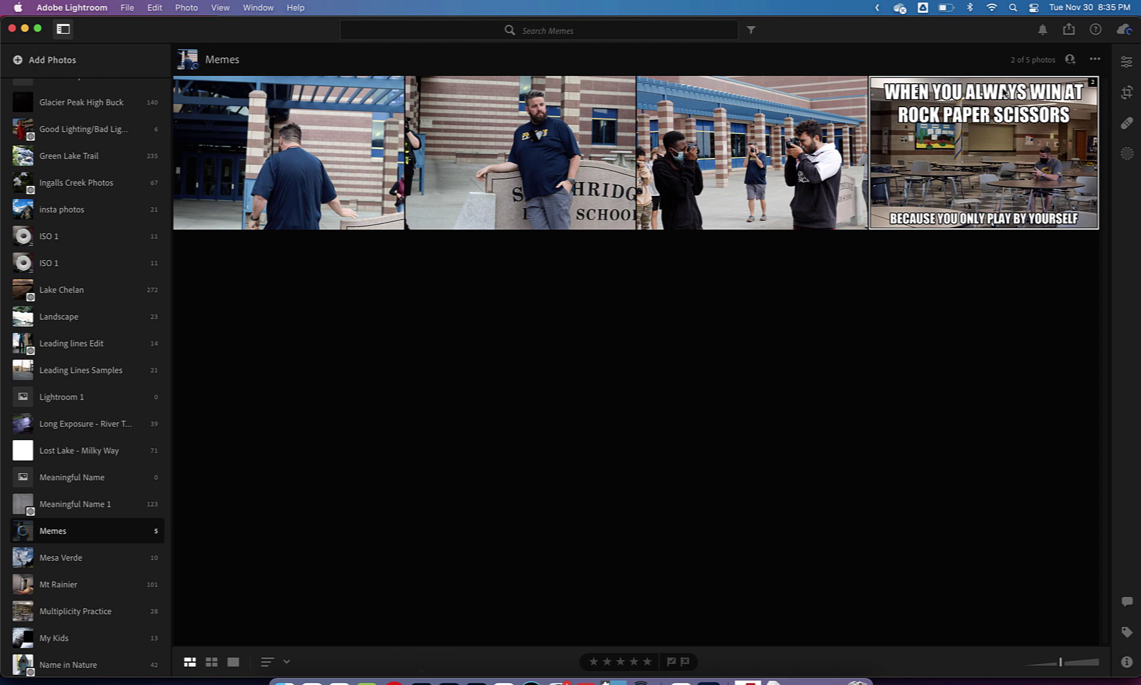
click(1093, 83)
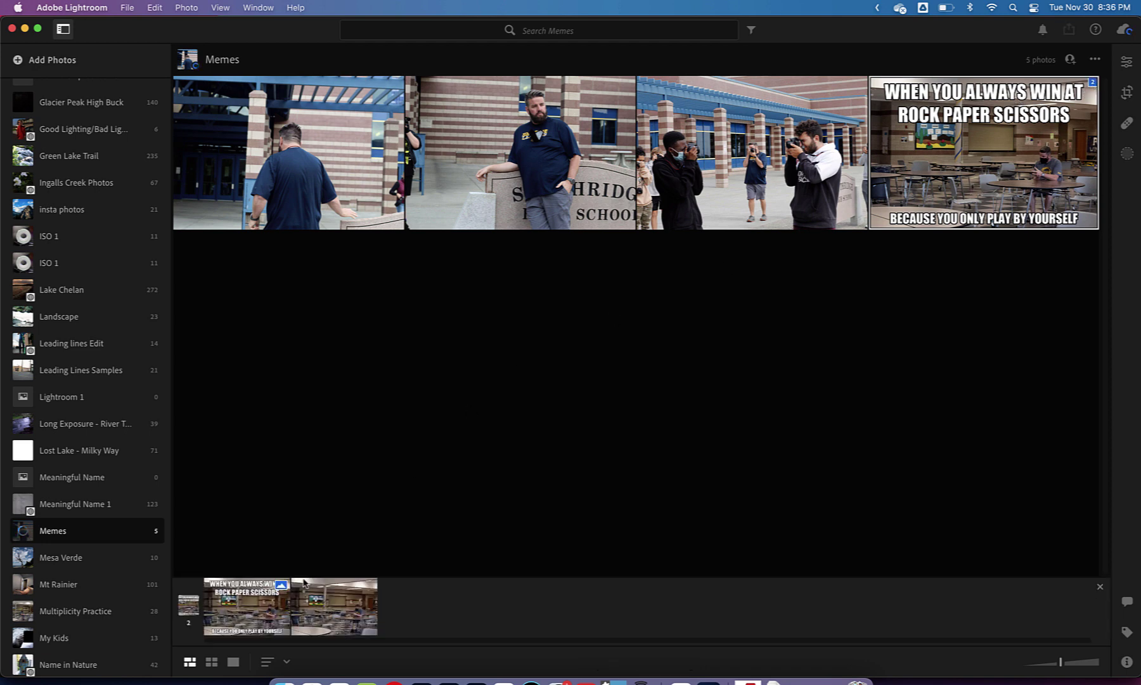
click(263, 612)
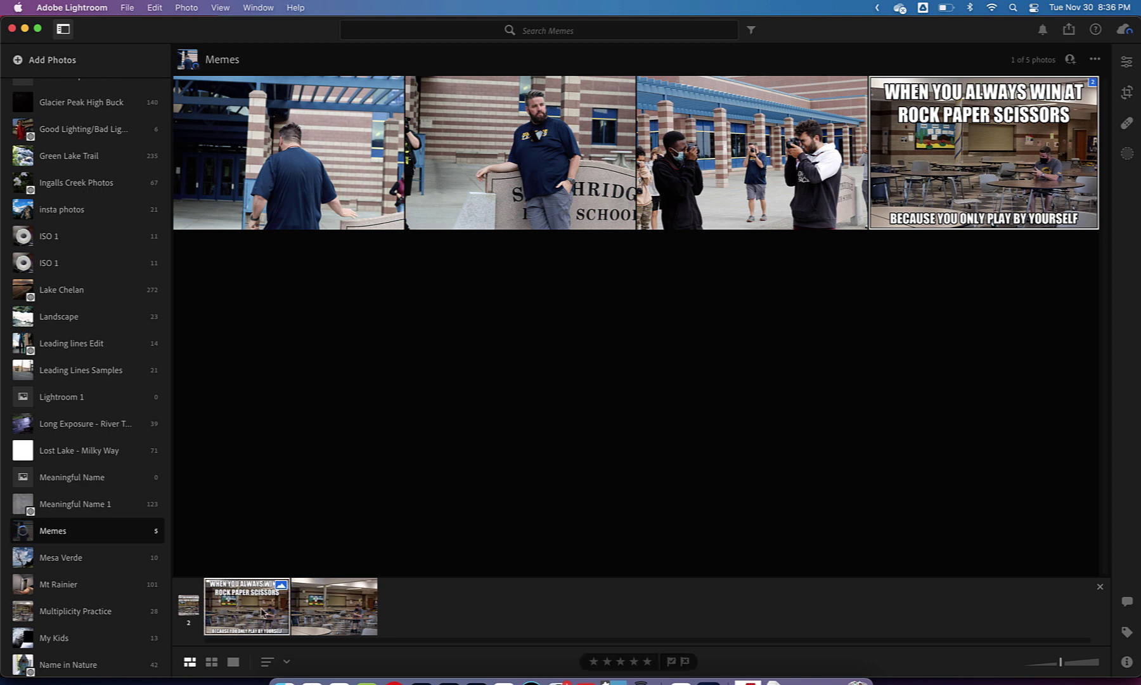
click(336, 613)
double_click(265, 617)
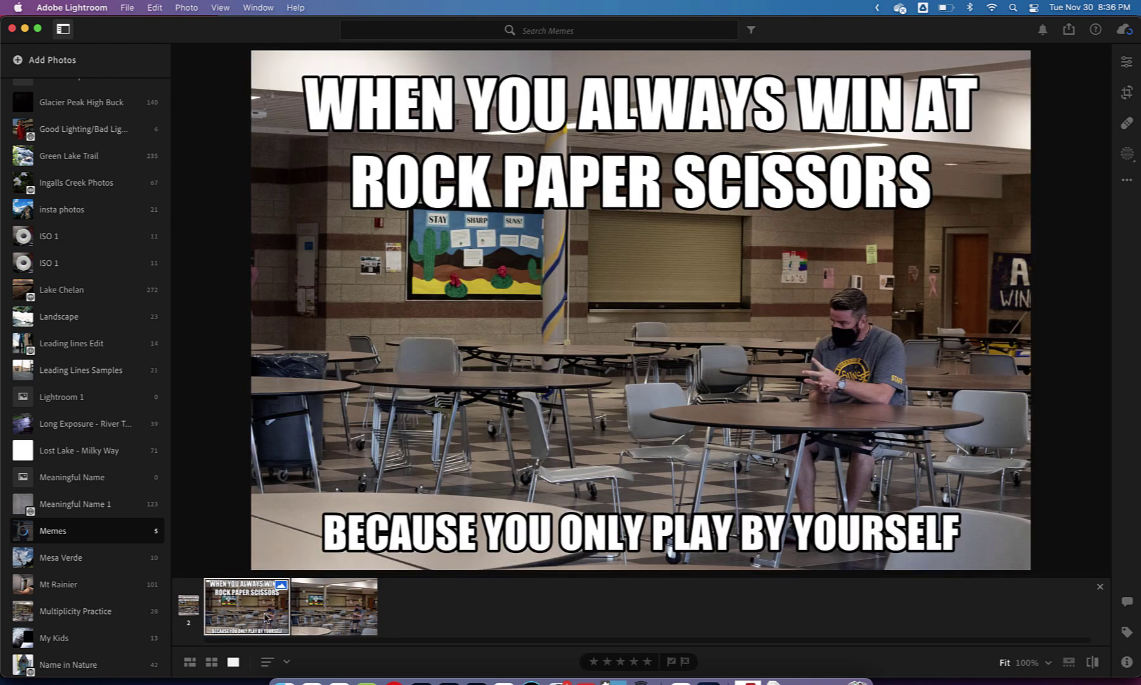
click(327, 620)
click(252, 622)
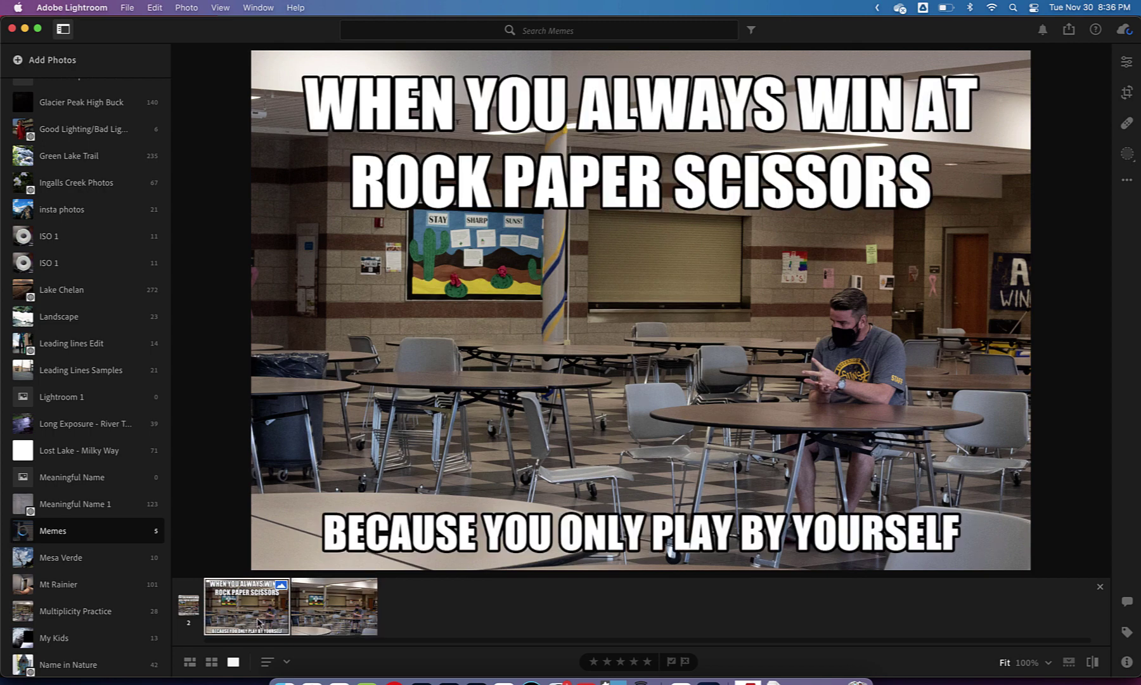
click(324, 623)
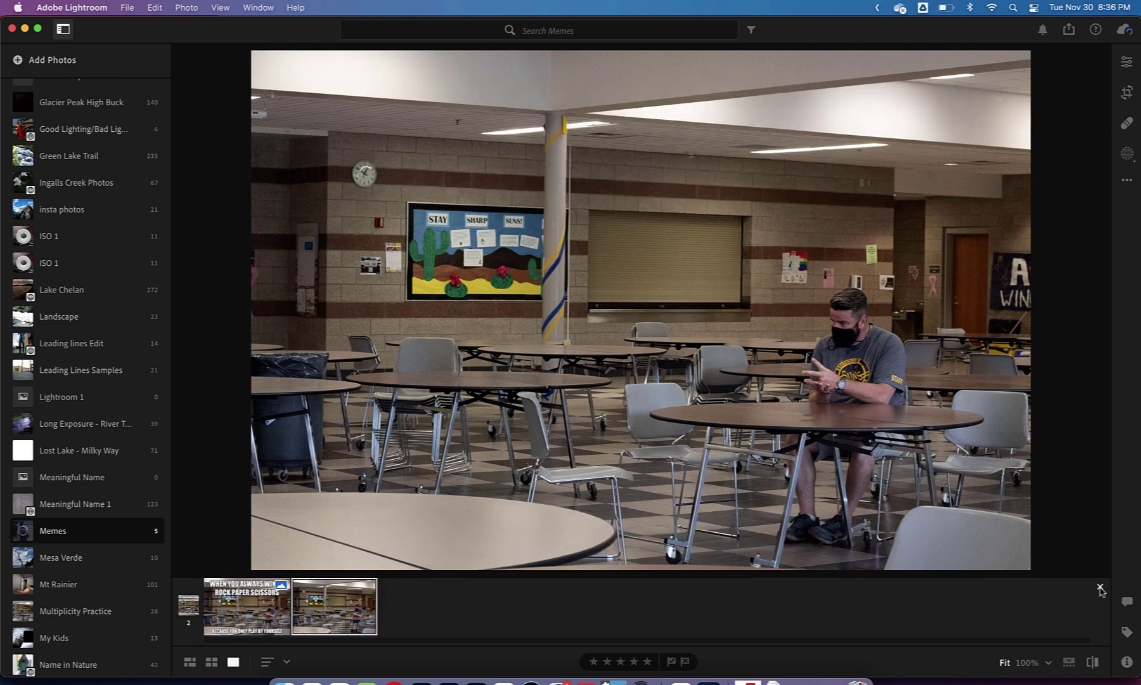
click(1101, 589)
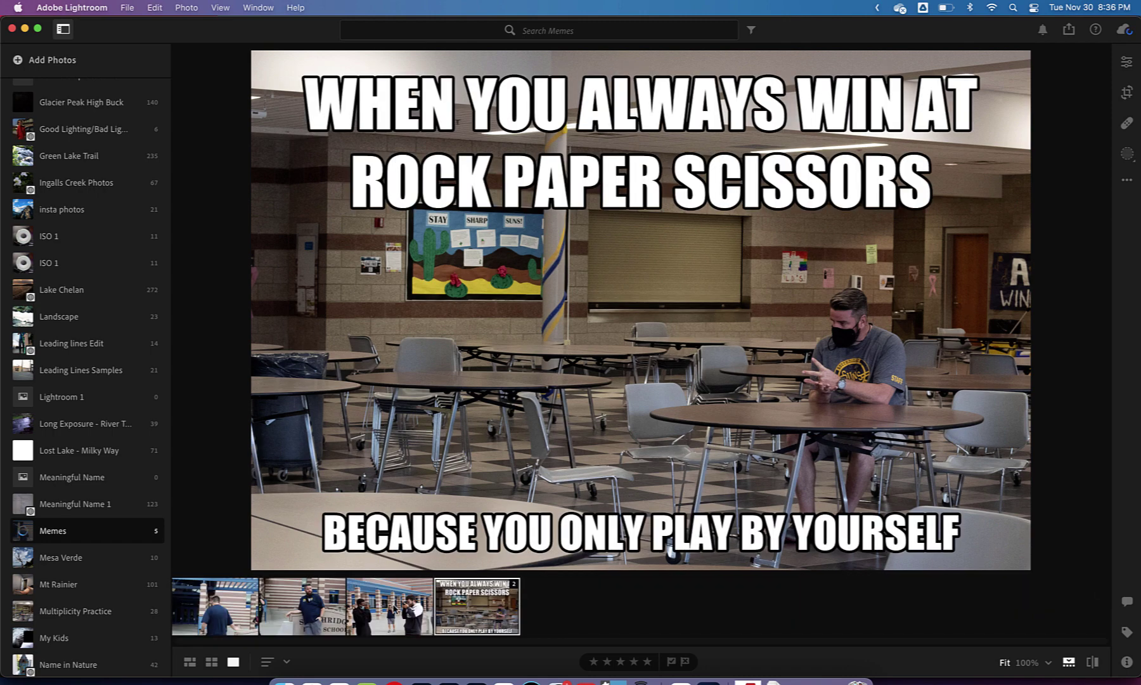
Open the Memes album's photo of two students aiming cameras at each other for editing in Photoshop.
click(389, 606)
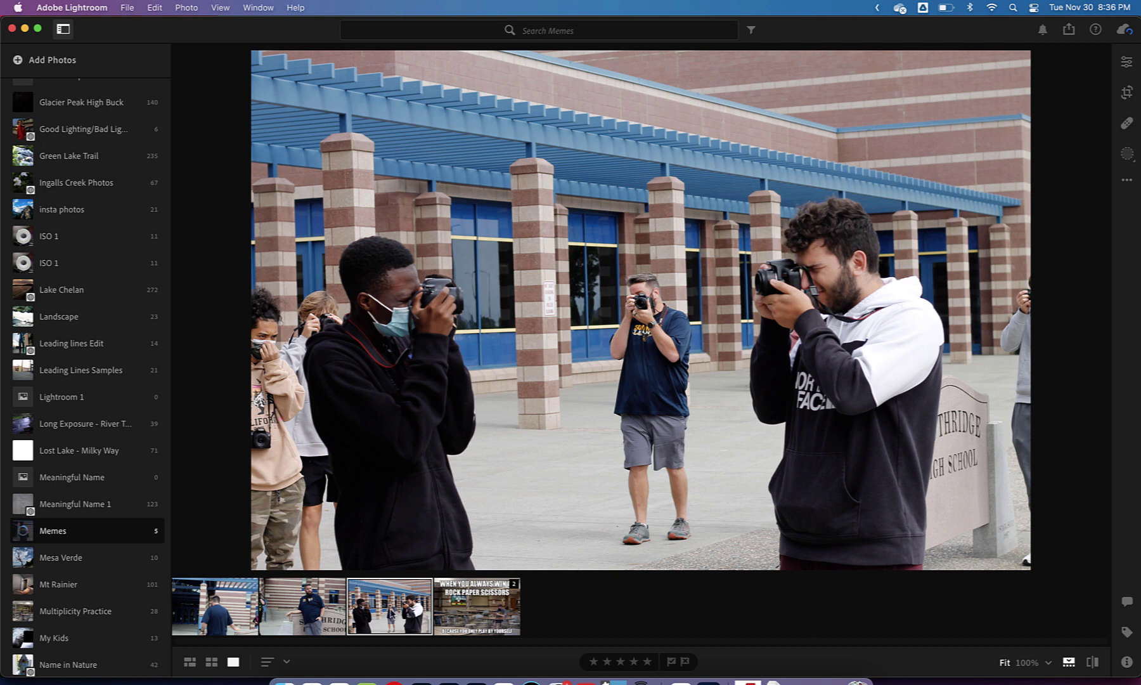
right_click(387, 605)
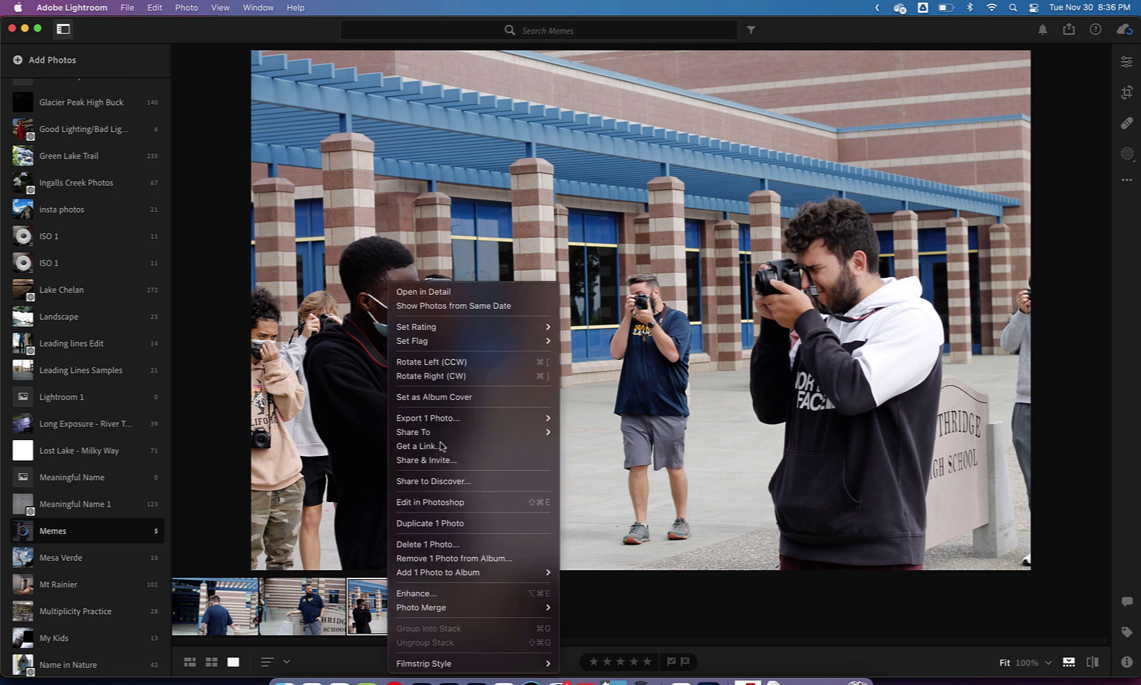
click(440, 502)
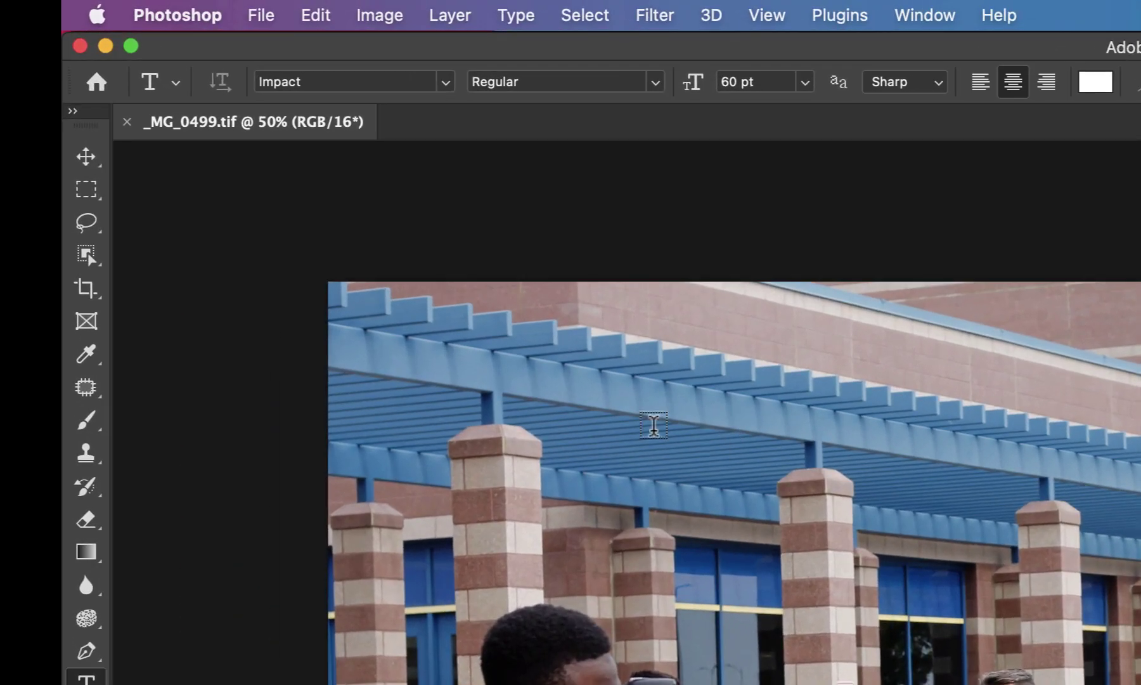
click(86, 199)
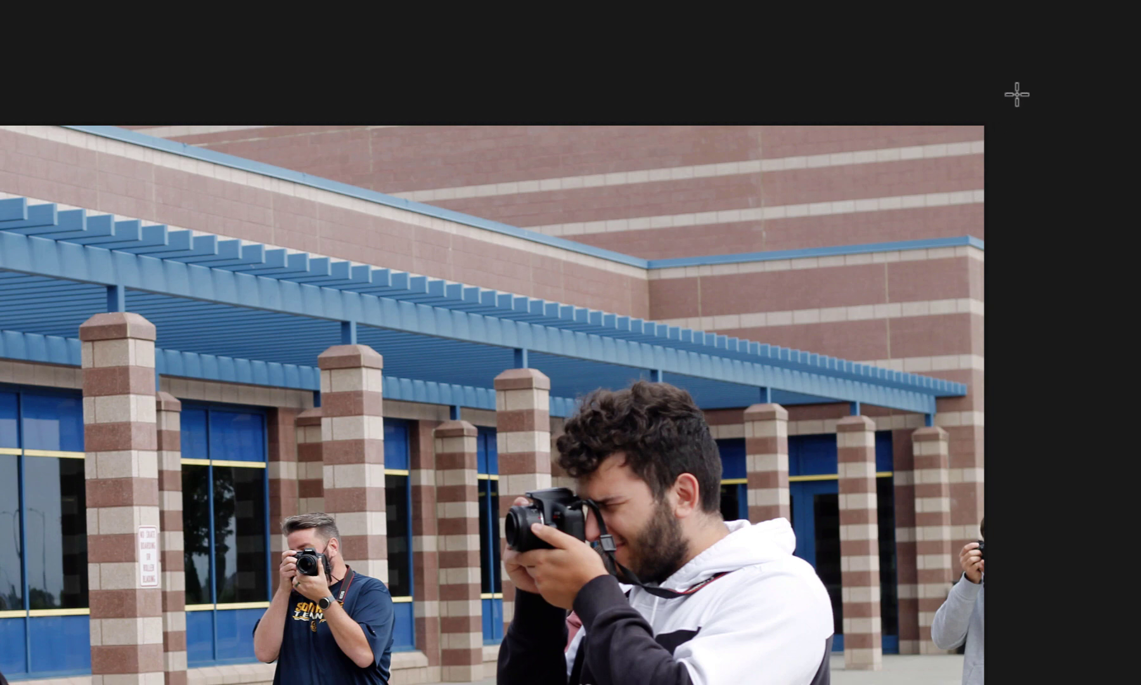
drag(1014, 97, 111, 293)
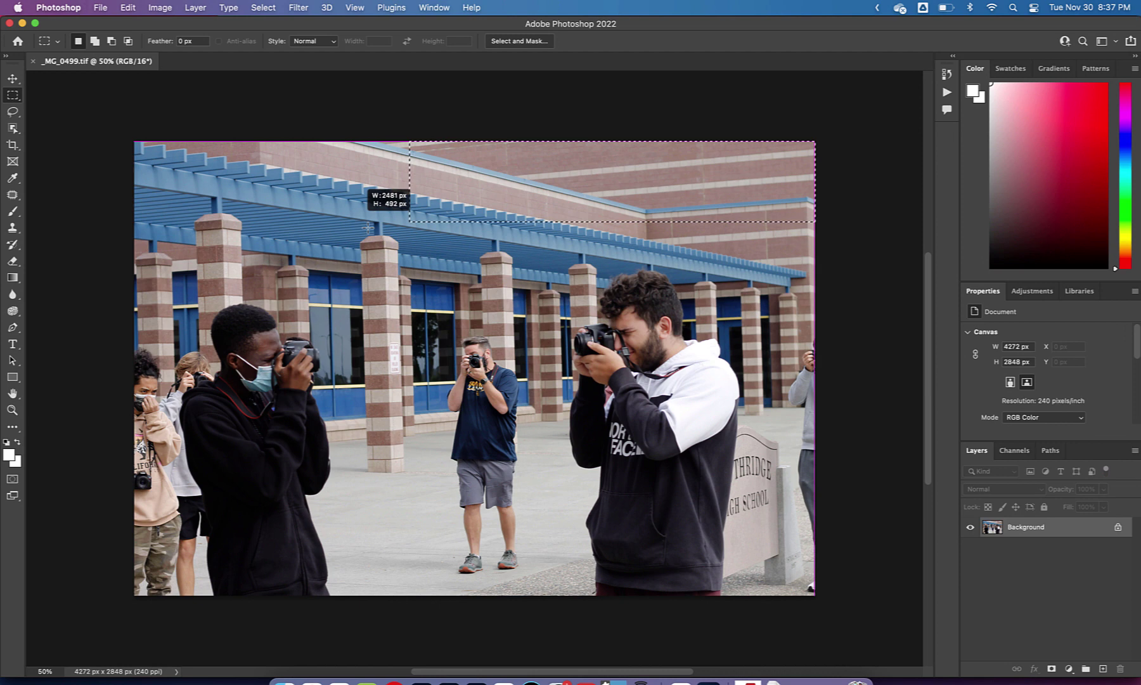
drag(368, 227, 109, 265)
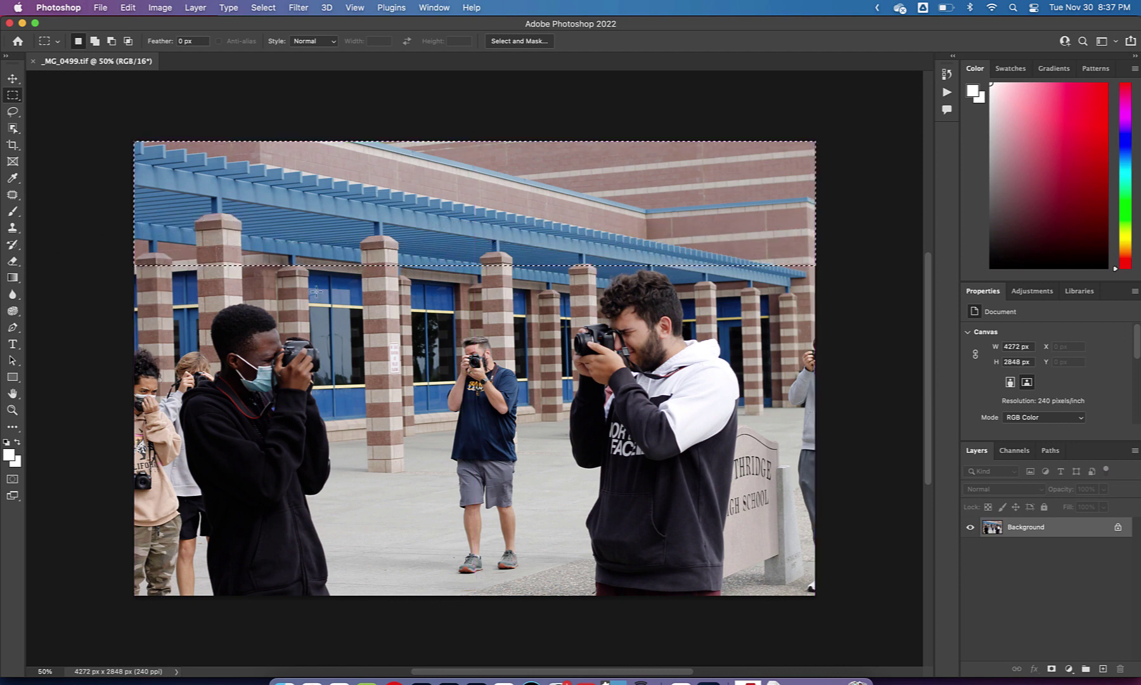
click(589, 279)
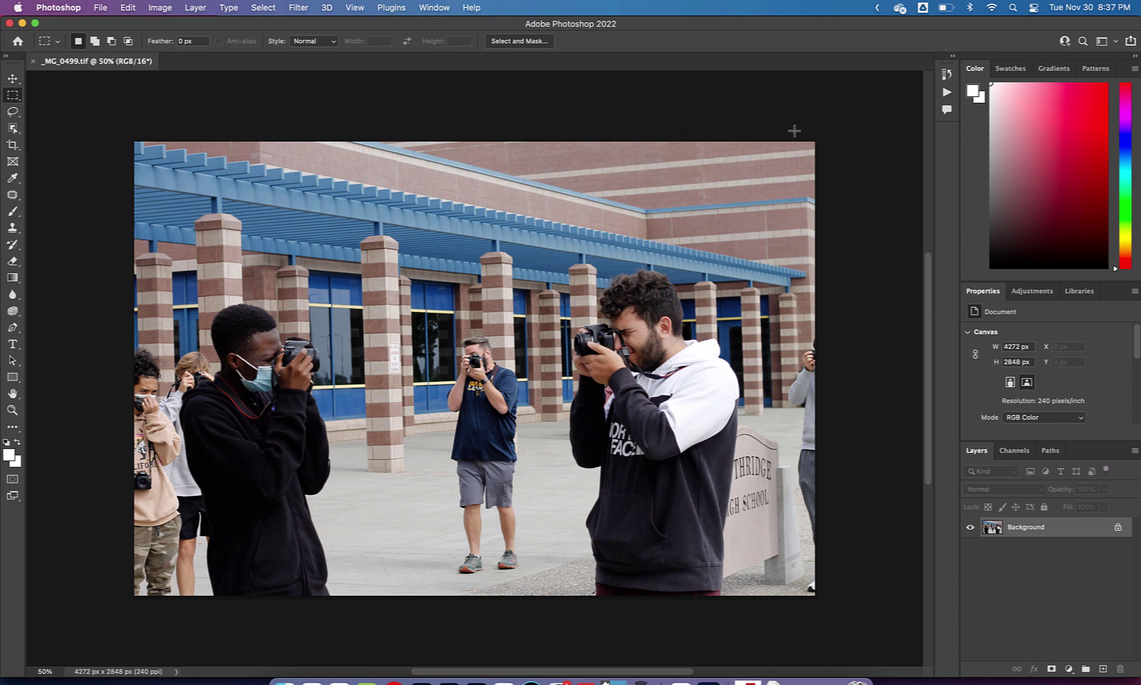
drag(840, 128, 628, 606)
click(494, 465)
Select a full-width strip across the upper part of the photo, above the students' heads, and fill it with white.
drag(142, 127, 883, 261)
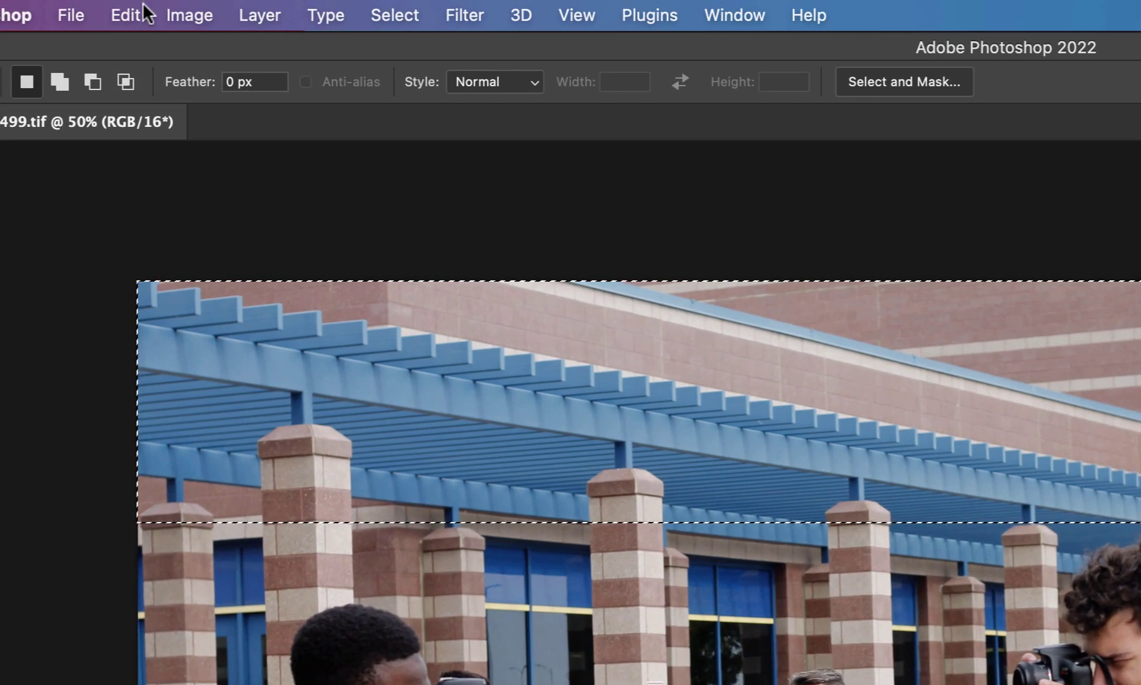
click(132, 14)
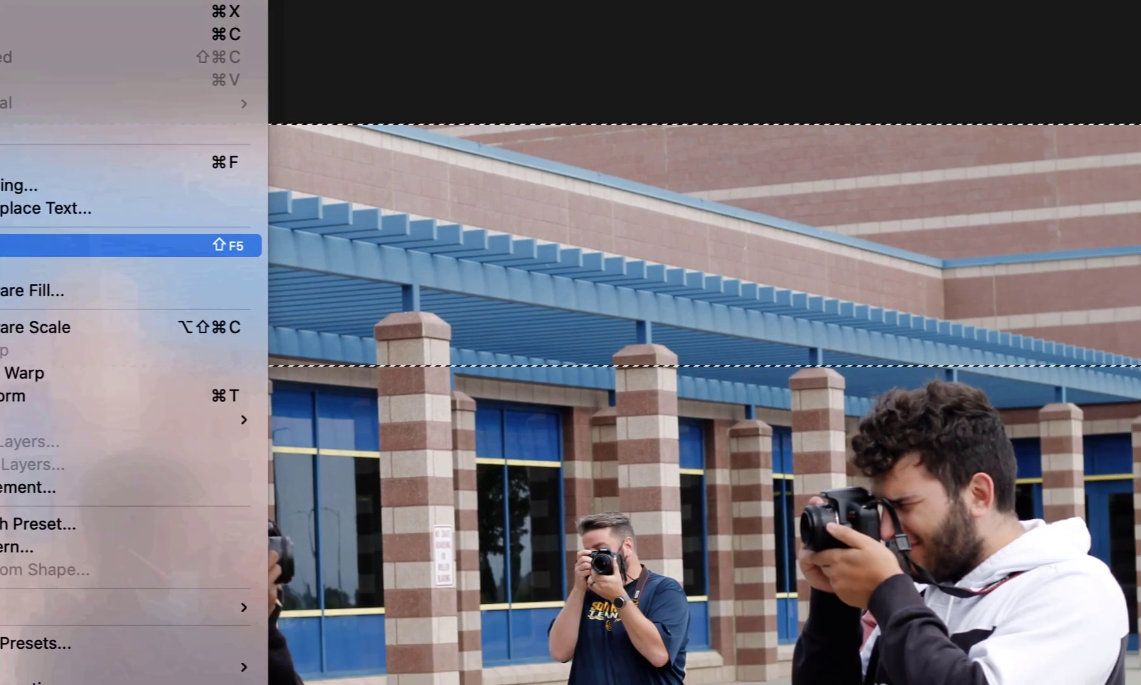
click(95, 245)
click(561, 234)
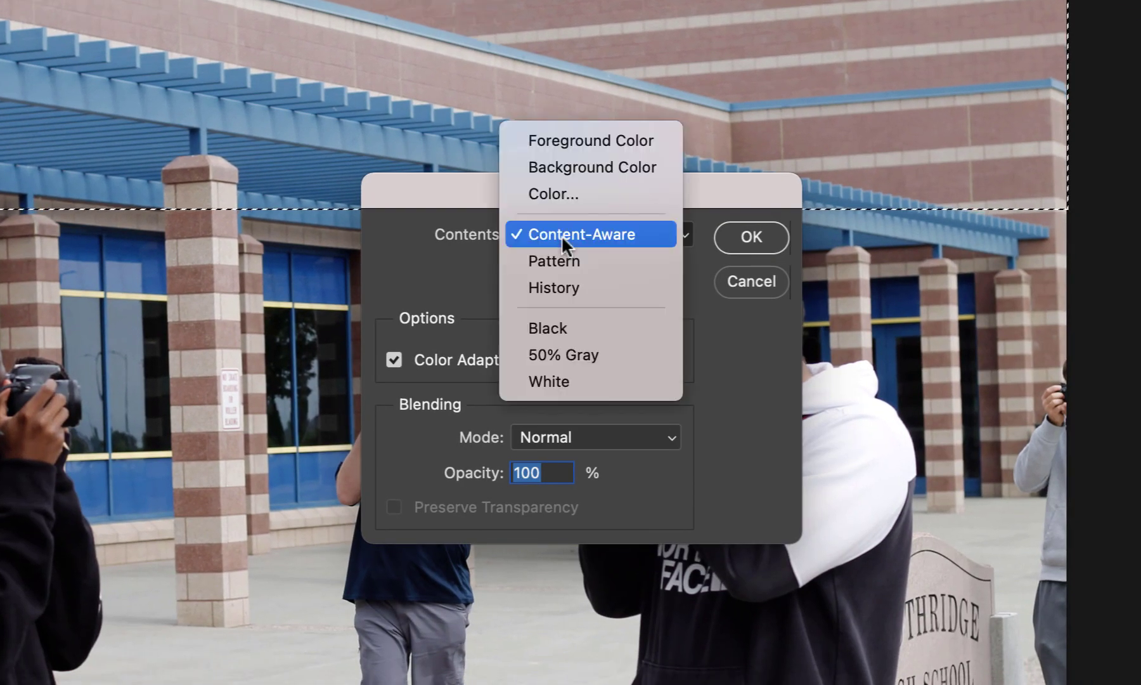
click(561, 383)
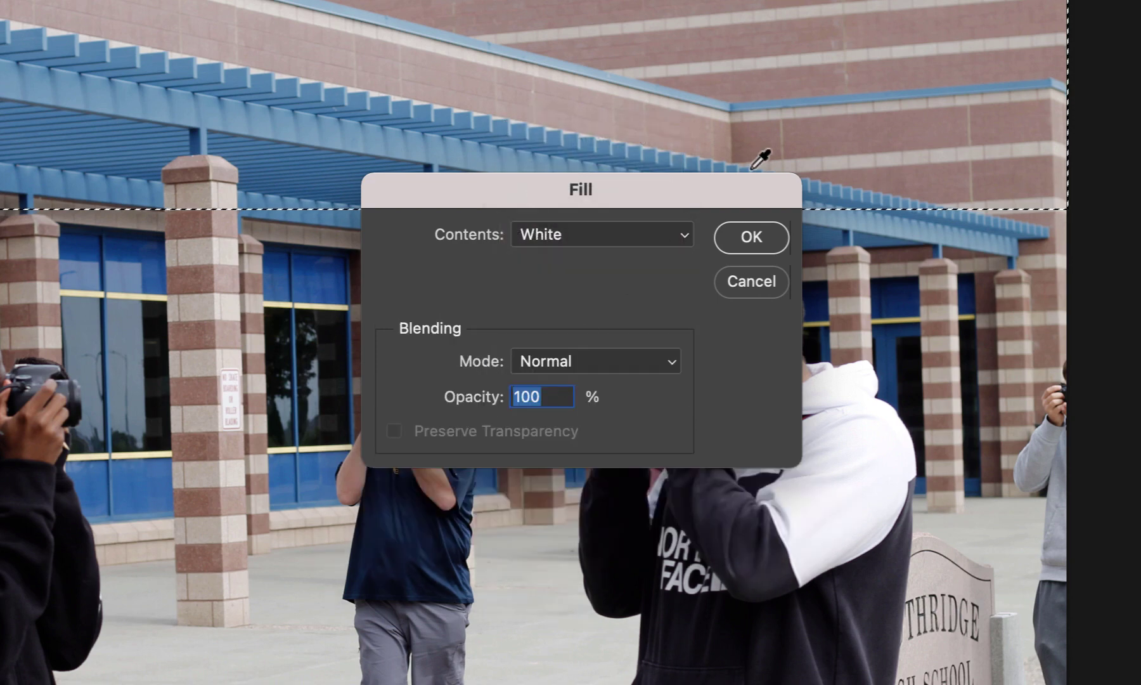
click(736, 237)
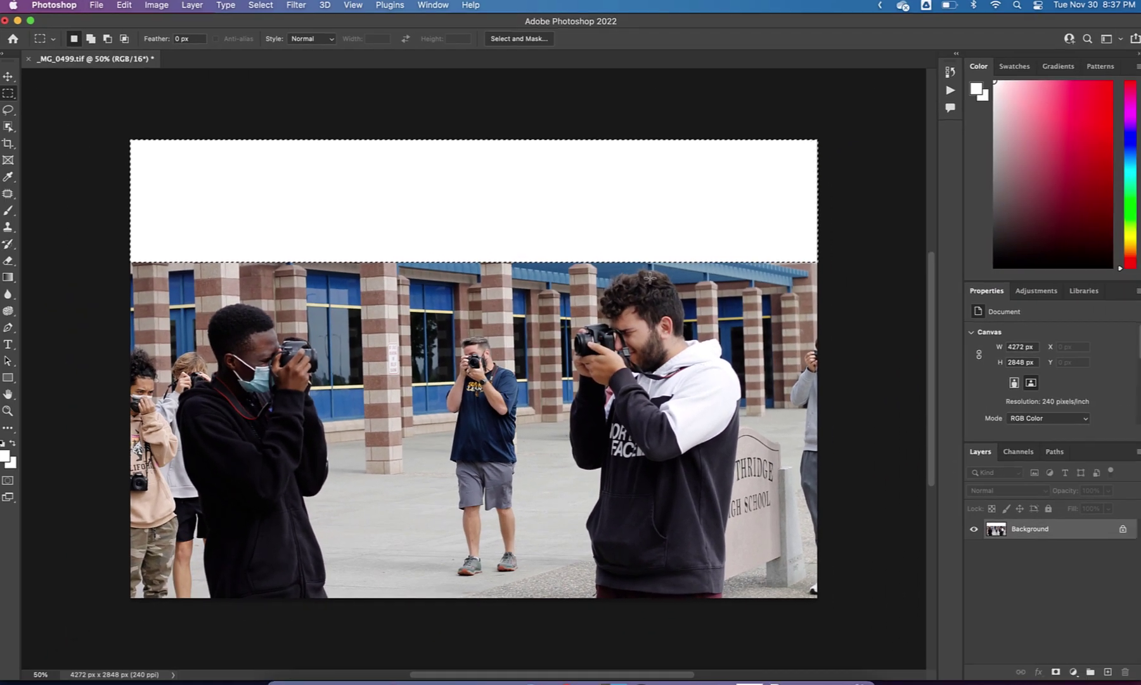
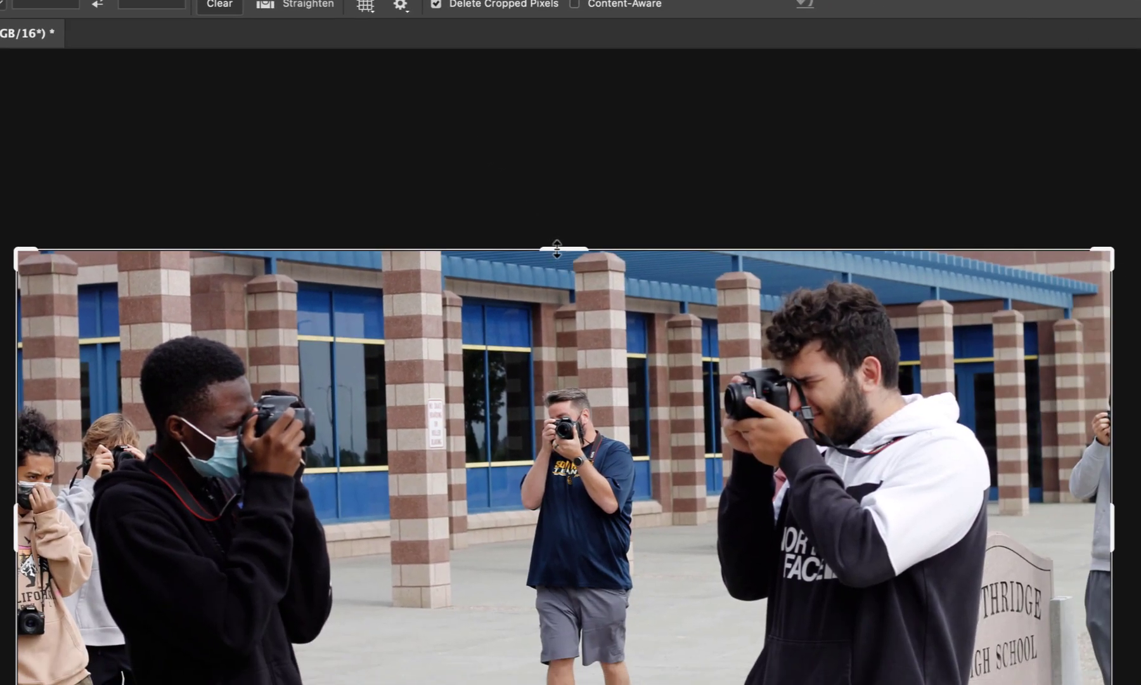
Try to extend the canvas above the photo with a white band using the Crop tool, for a 2998 px height.
drag(556, 249, 542, 143)
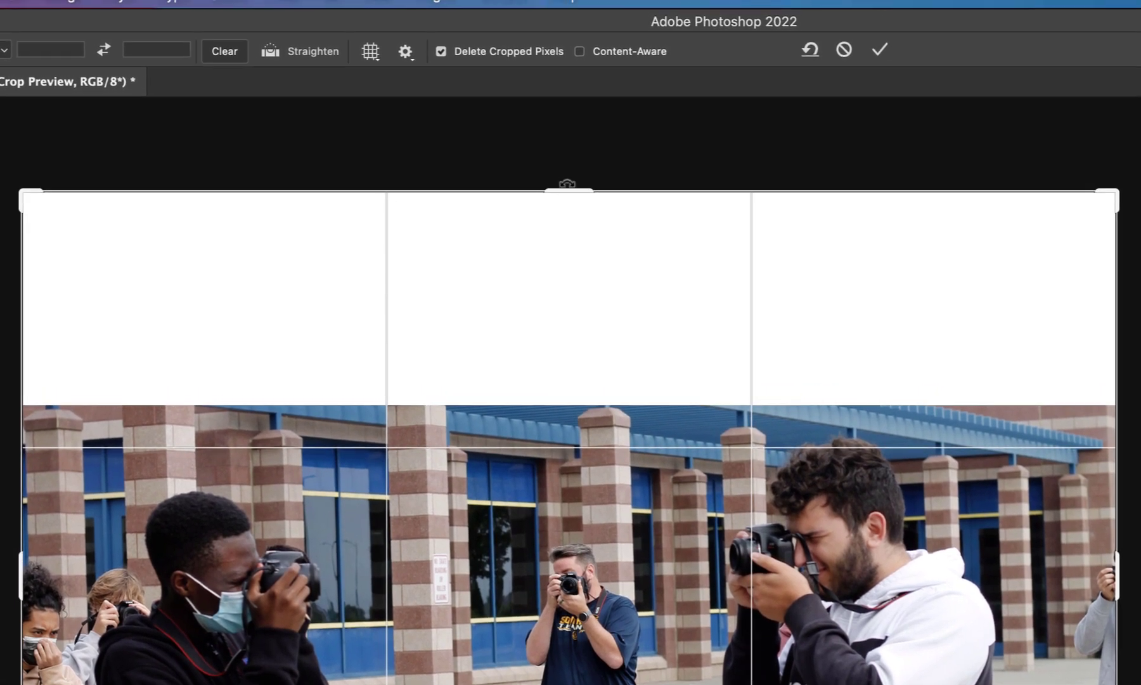
click(880, 51)
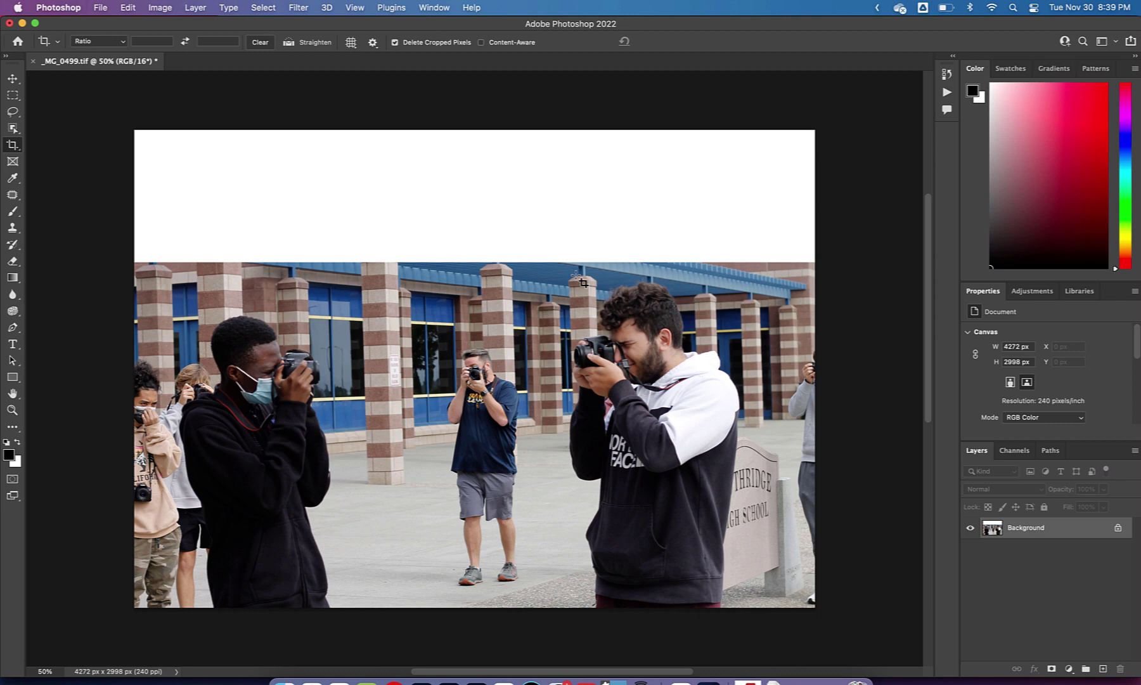
key(super+z)
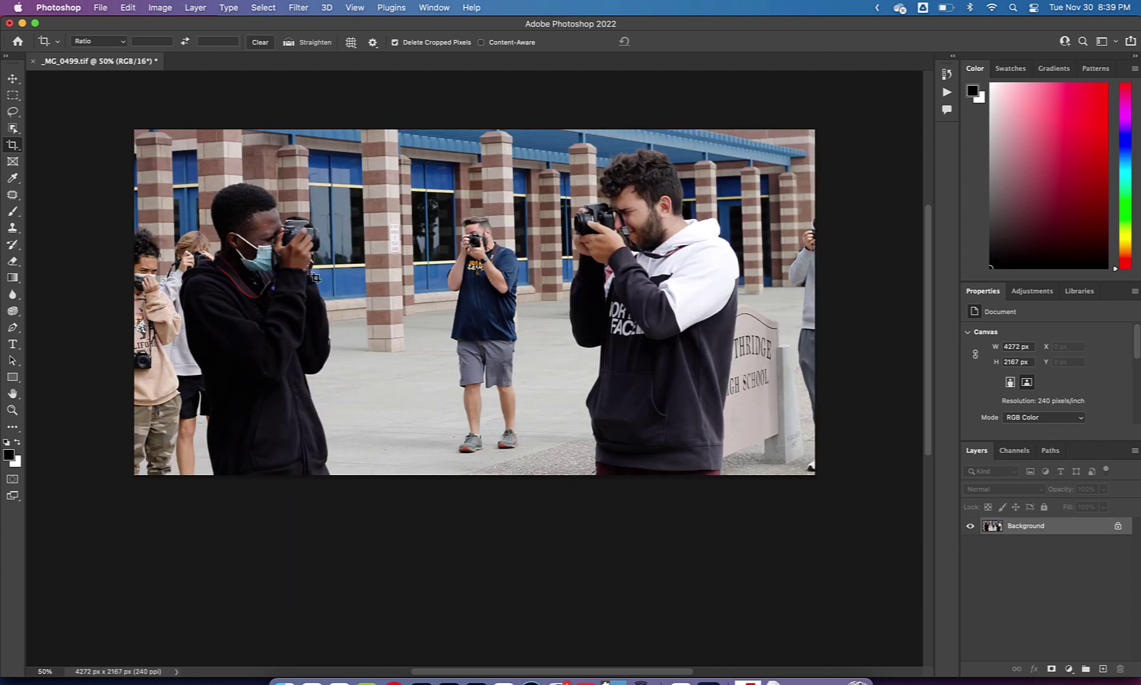
Try to widen the canvas beyond both sides of the camera photo with the Crop tool, and undo it.
click(13, 146)
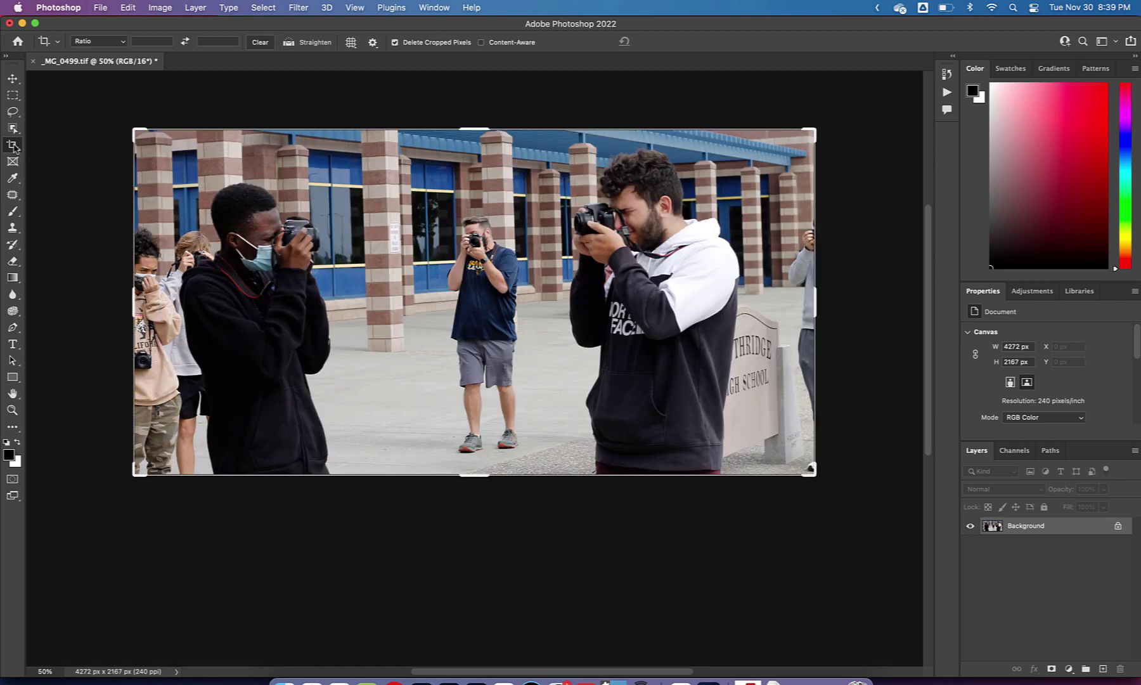
drag(815, 302, 894, 326)
key(Return)
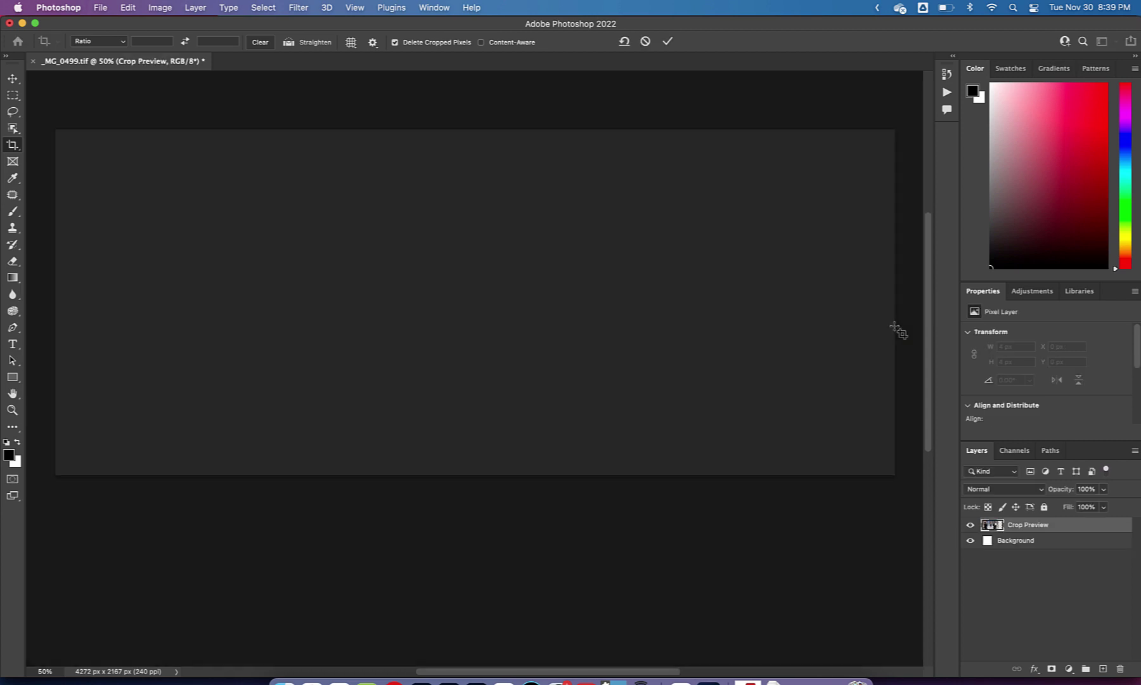
key(super+z)
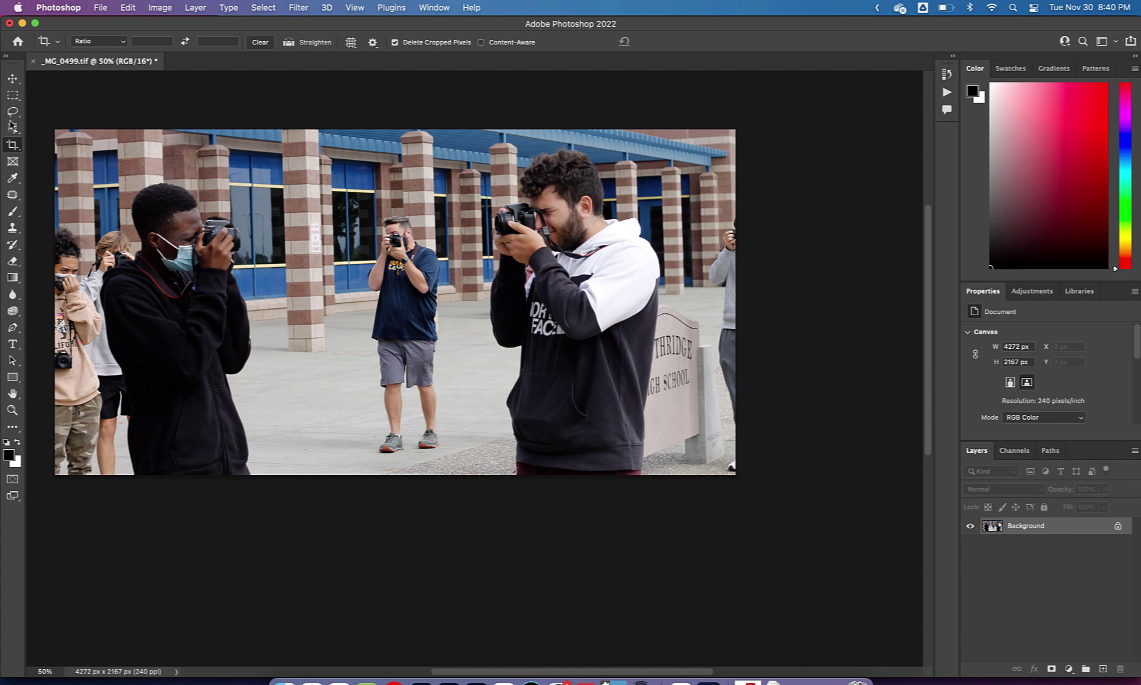
Extend the canvas above the camera photo with a white band, for a total height of 2877 px, using the Crop tool.
click(14, 147)
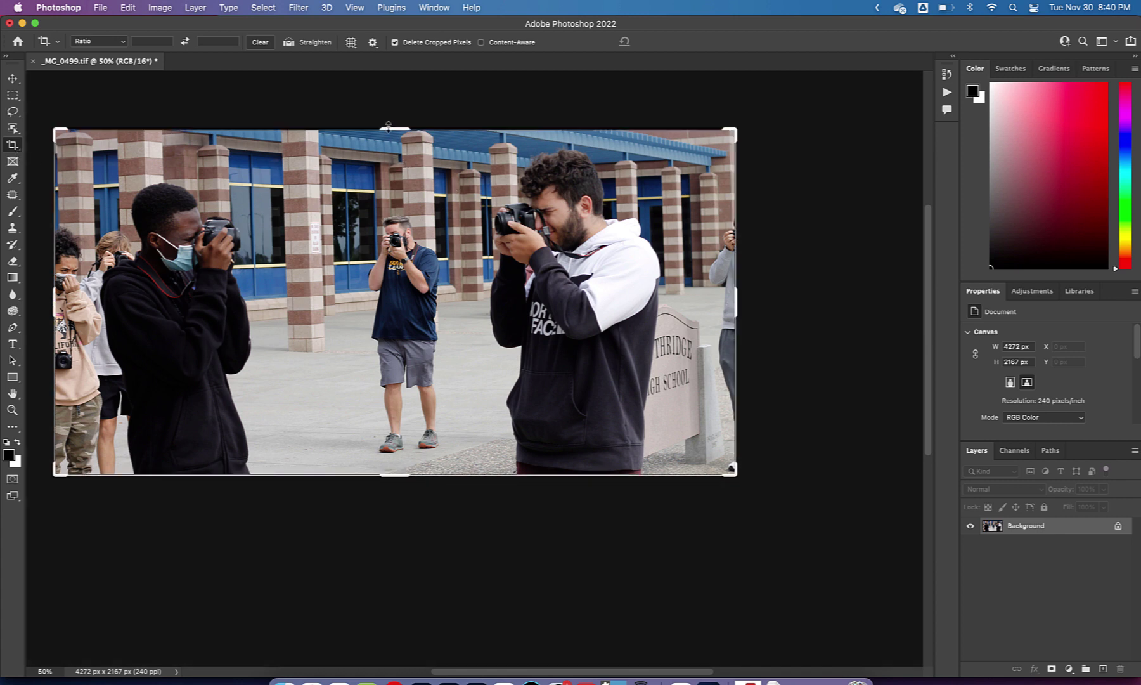
drag(388, 126, 388, 76)
key(Return)
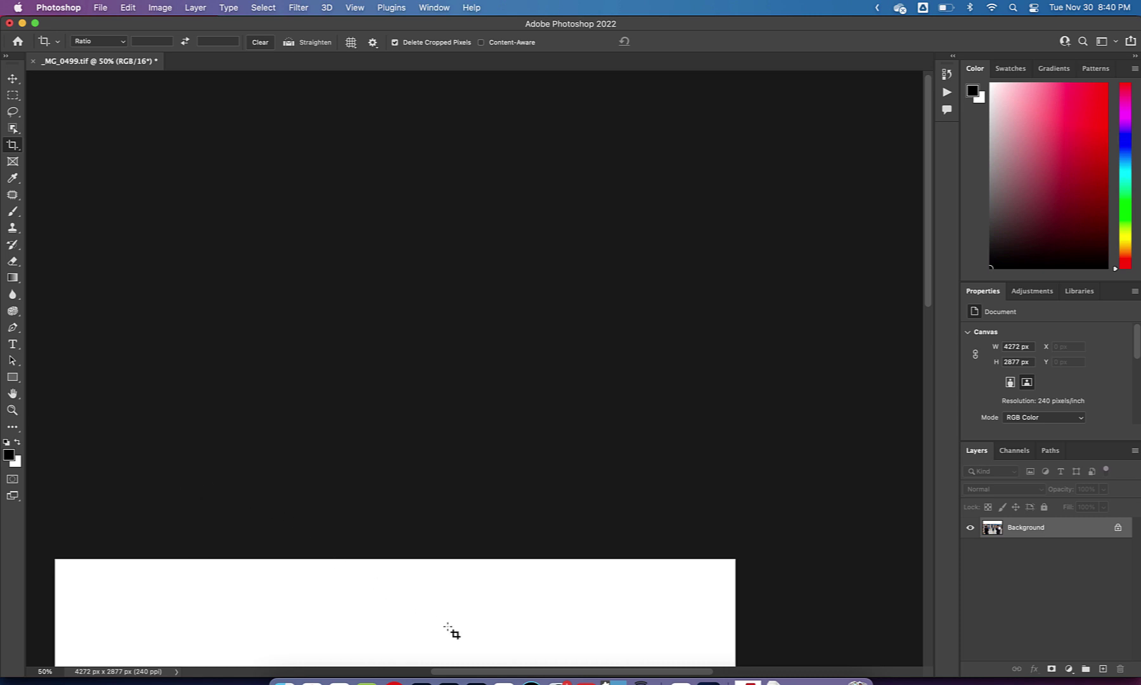
double_click(12, 394)
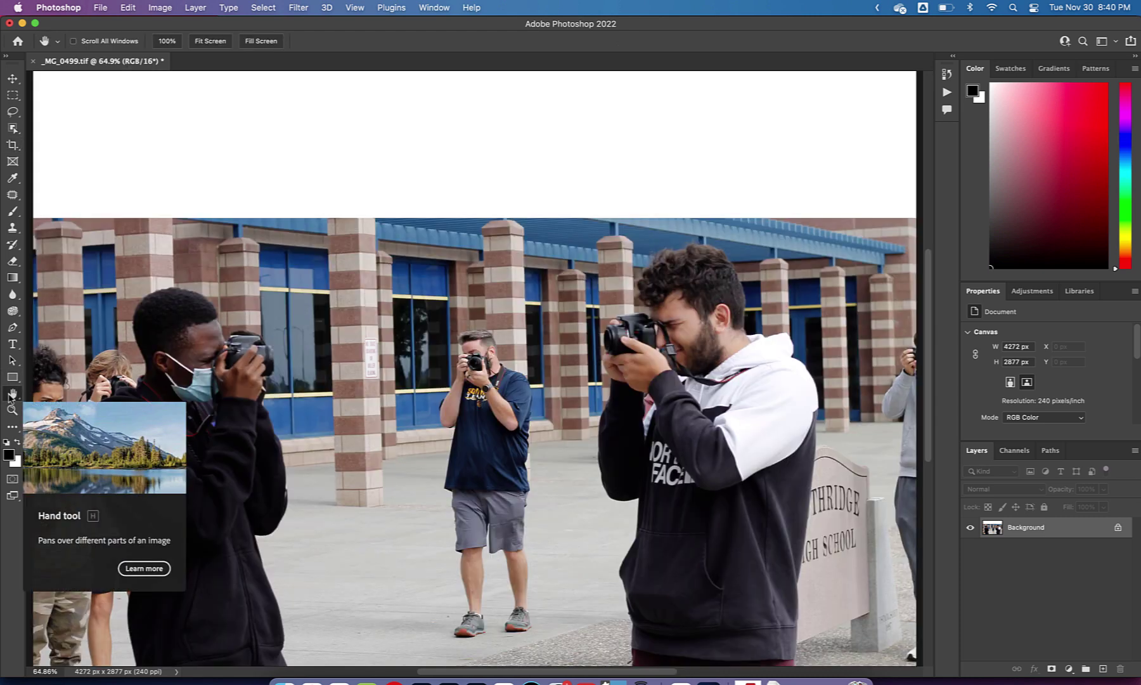
scroll(436, 357, down, 3)
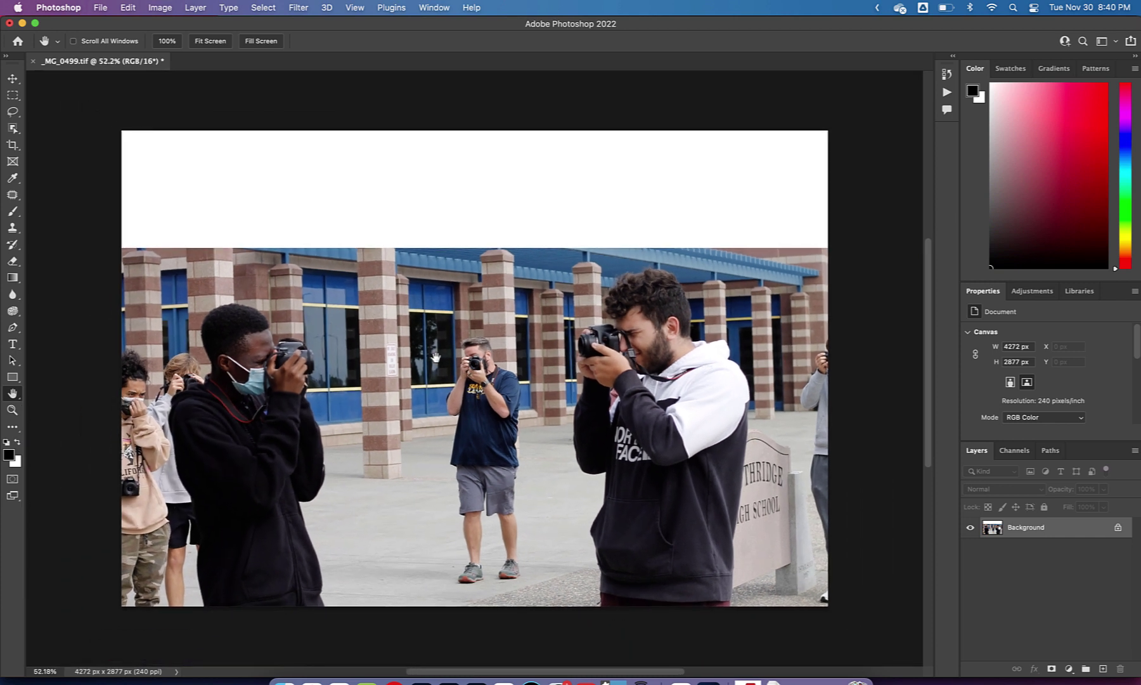
Set up the Type tool with the Andale Mono font and left-aligned text.
key(t)
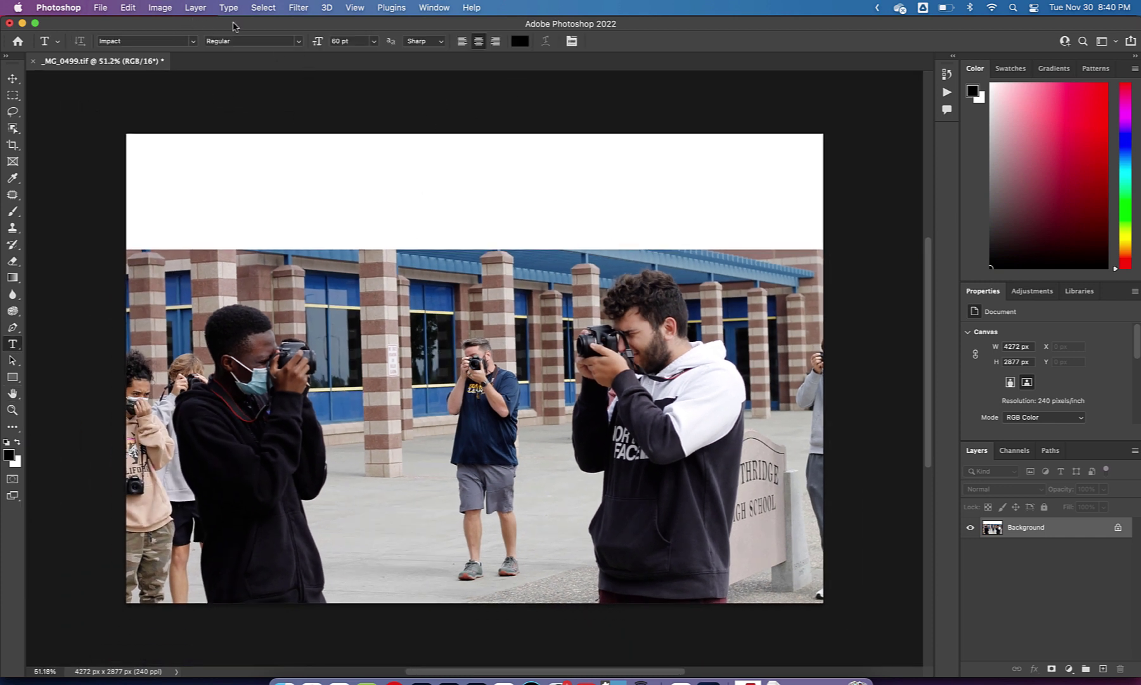
click(193, 42)
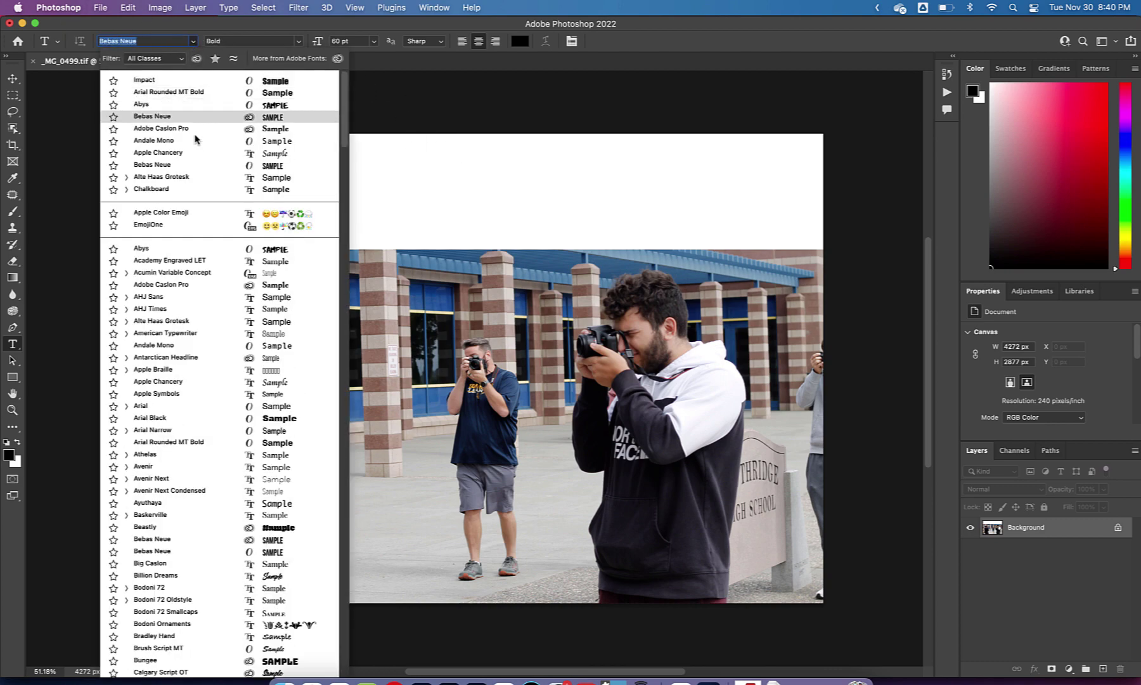
click(170, 142)
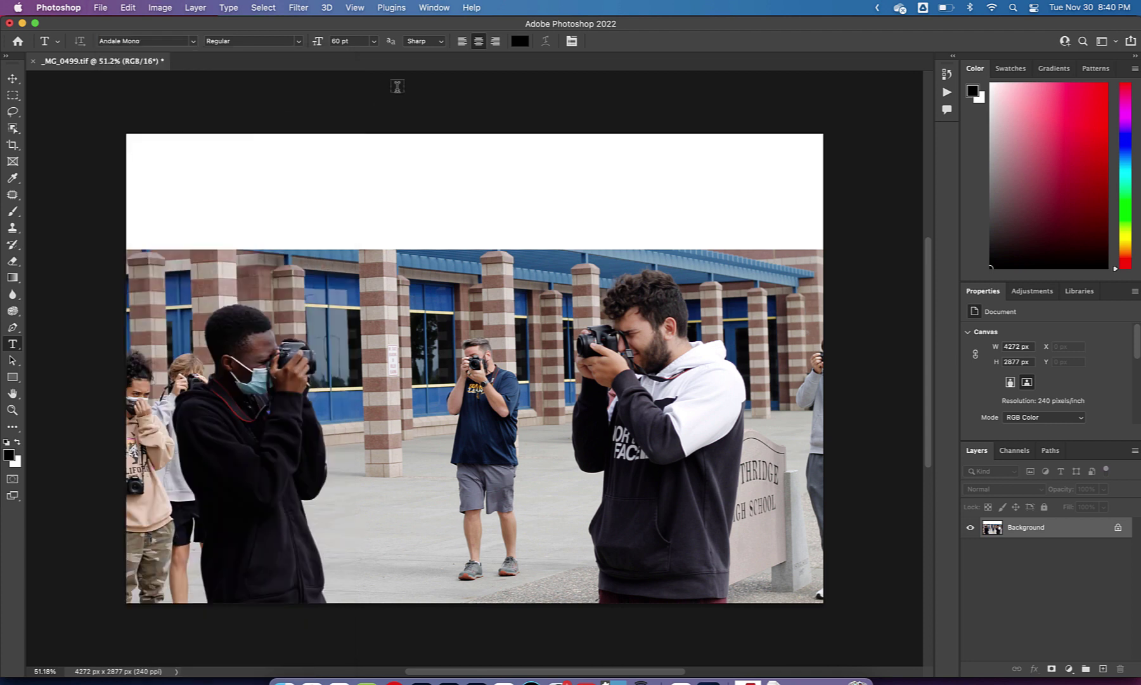
click(462, 41)
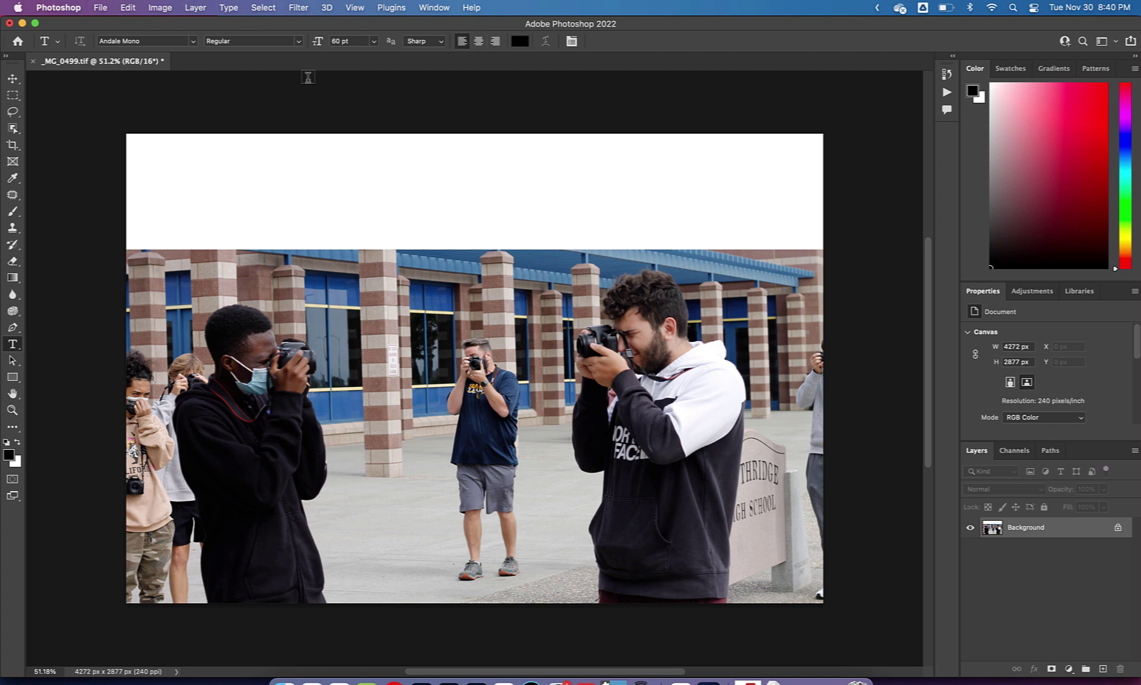
Add the caption "When the assignment says to take a photo of someone handsome!" and center it vertically within the white band.
click(145, 162)
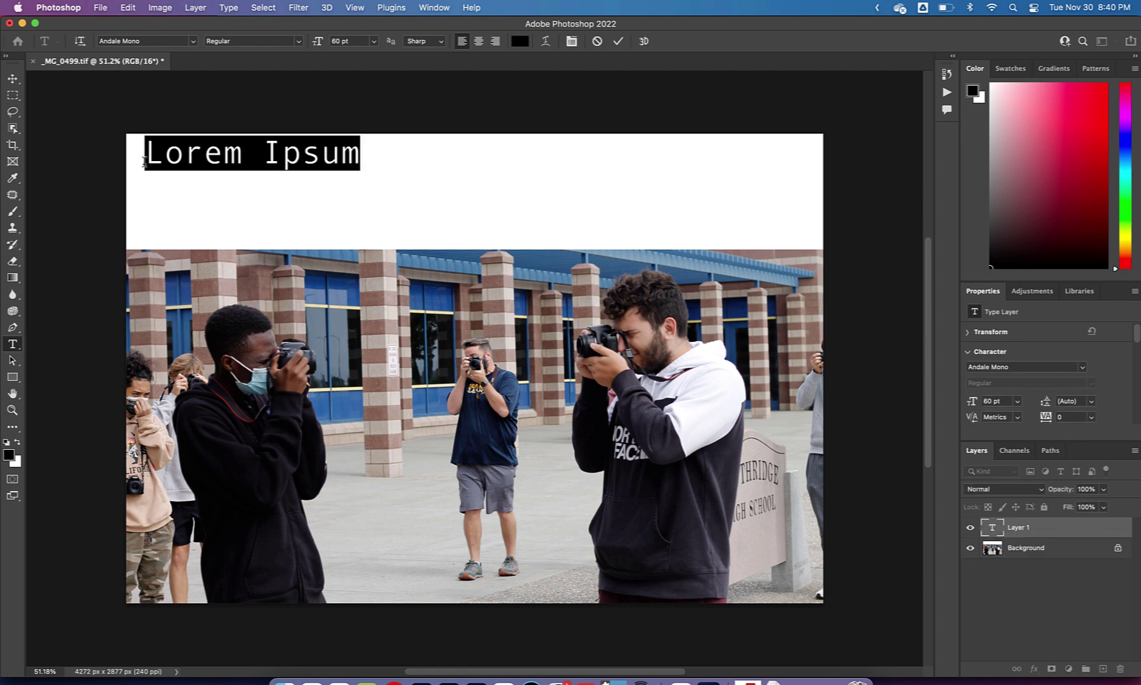
text(When the as )
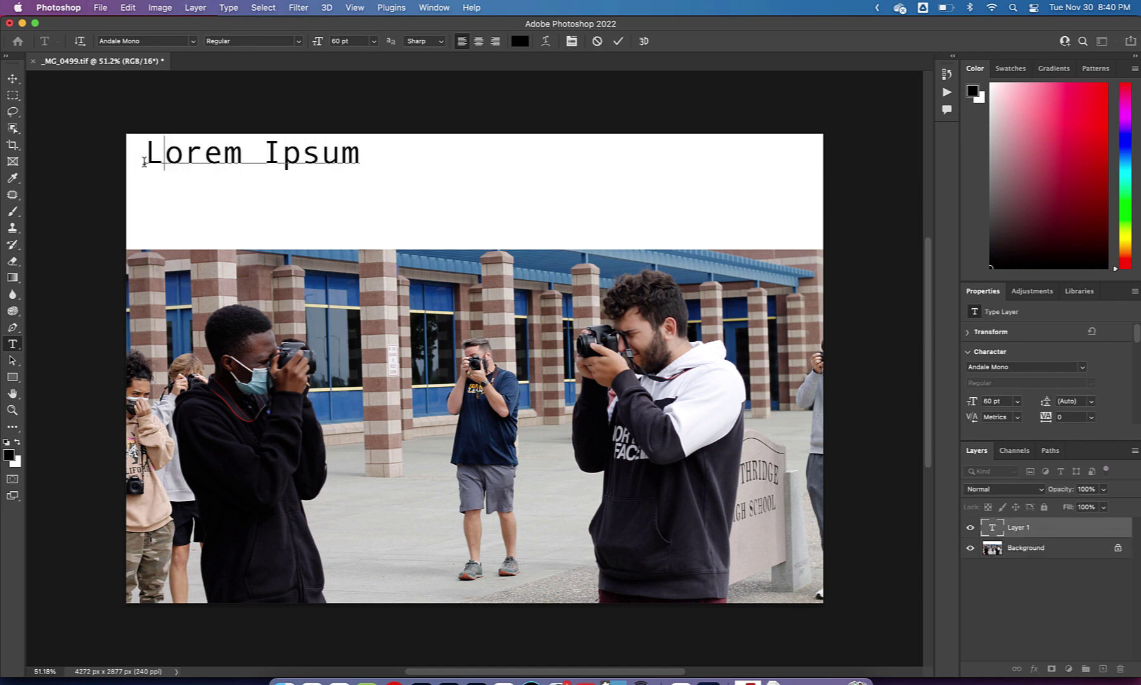
text(i)
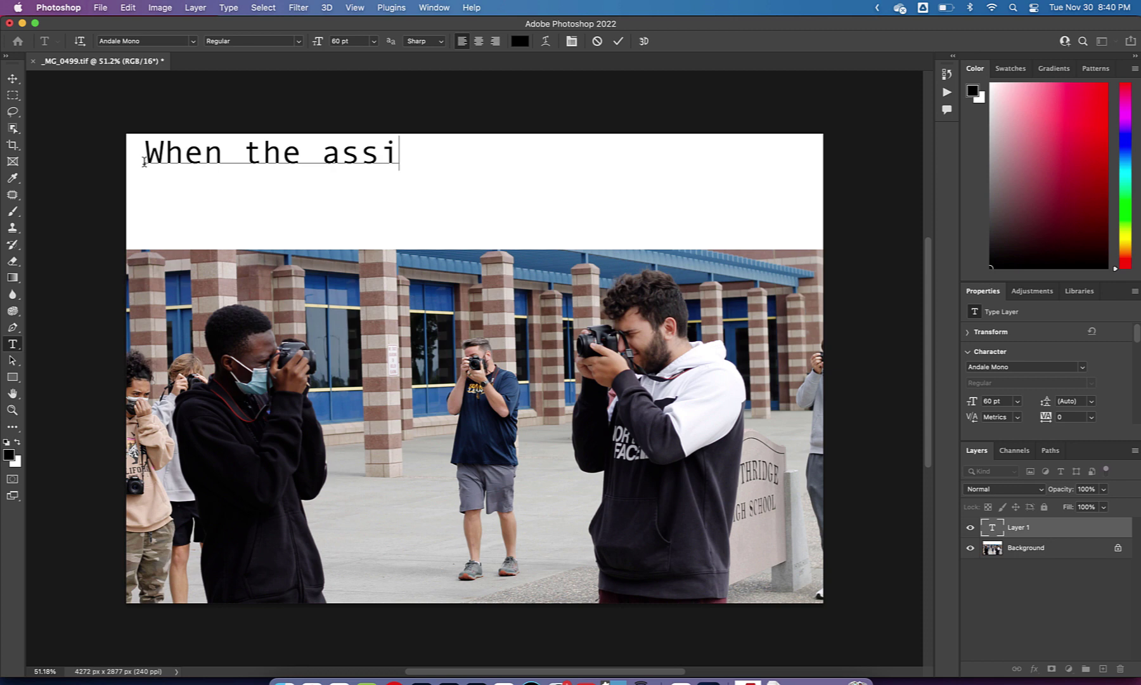
text(gnment says )
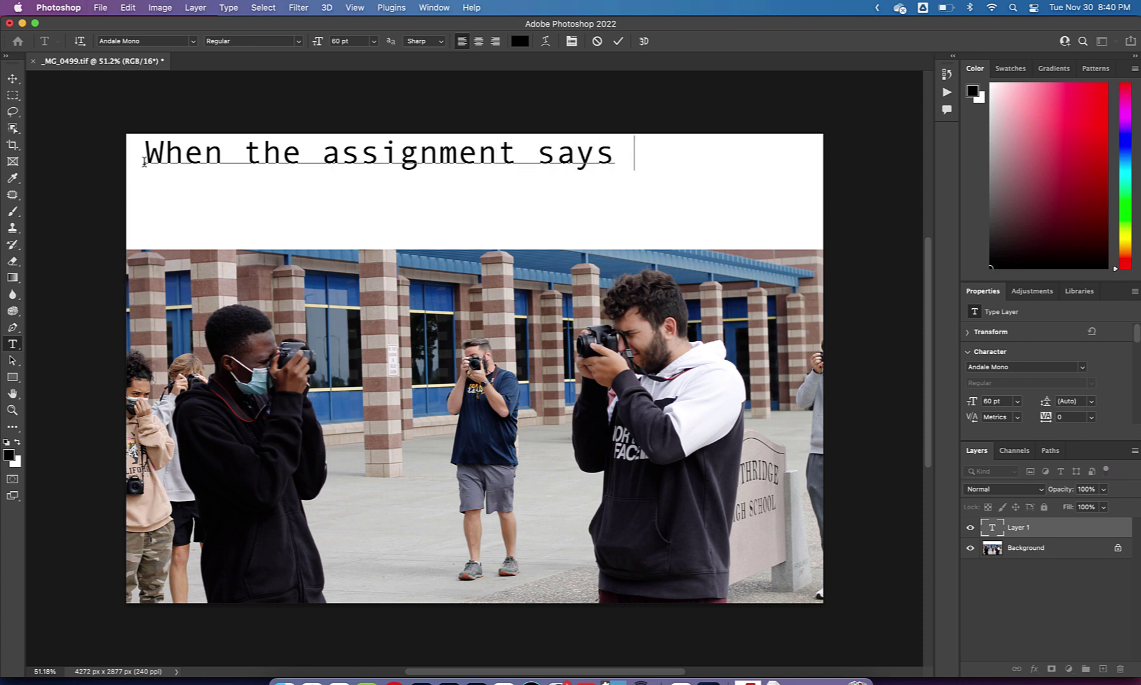
text(to take a photo o )
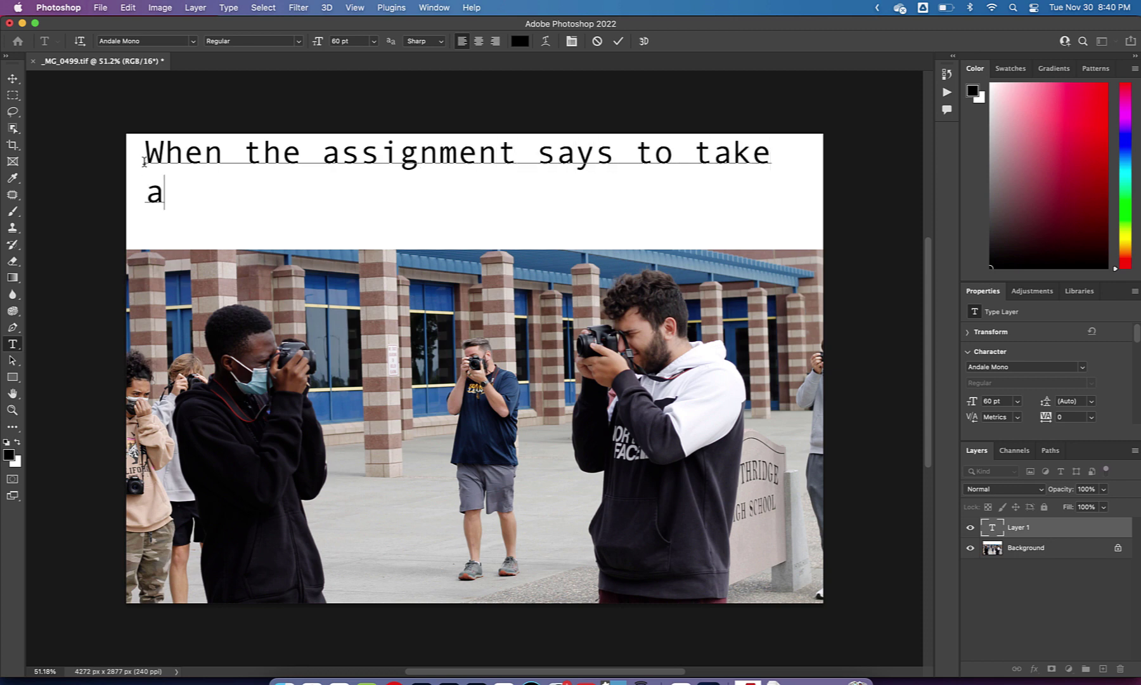
text(f so)
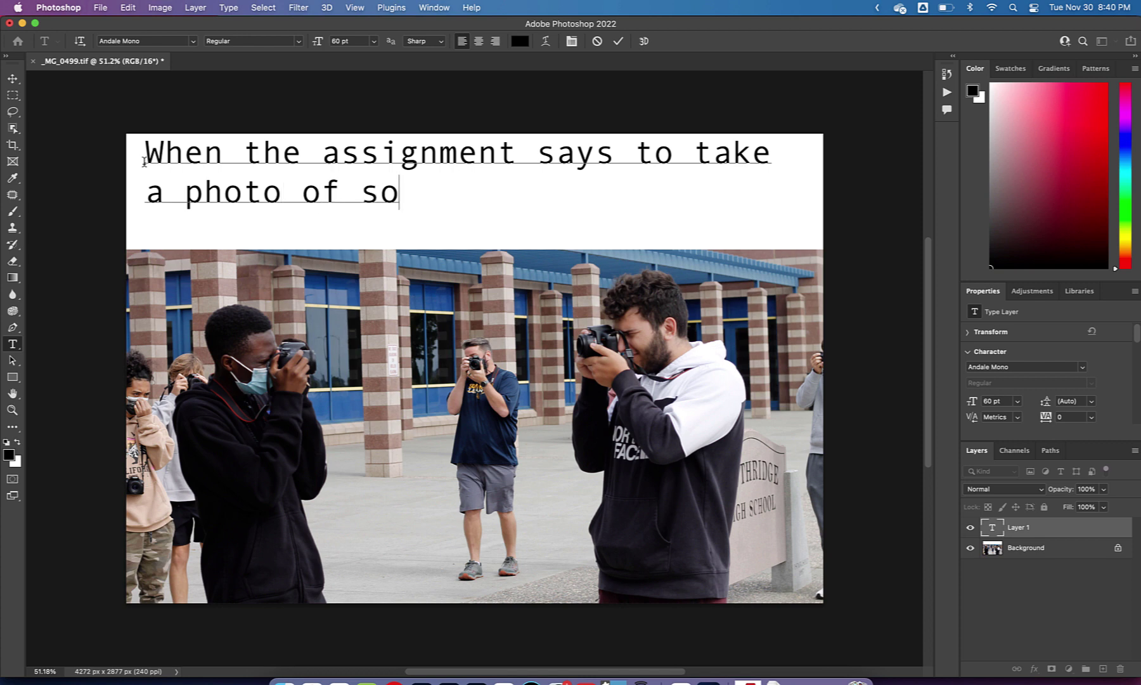
text(meone handso)
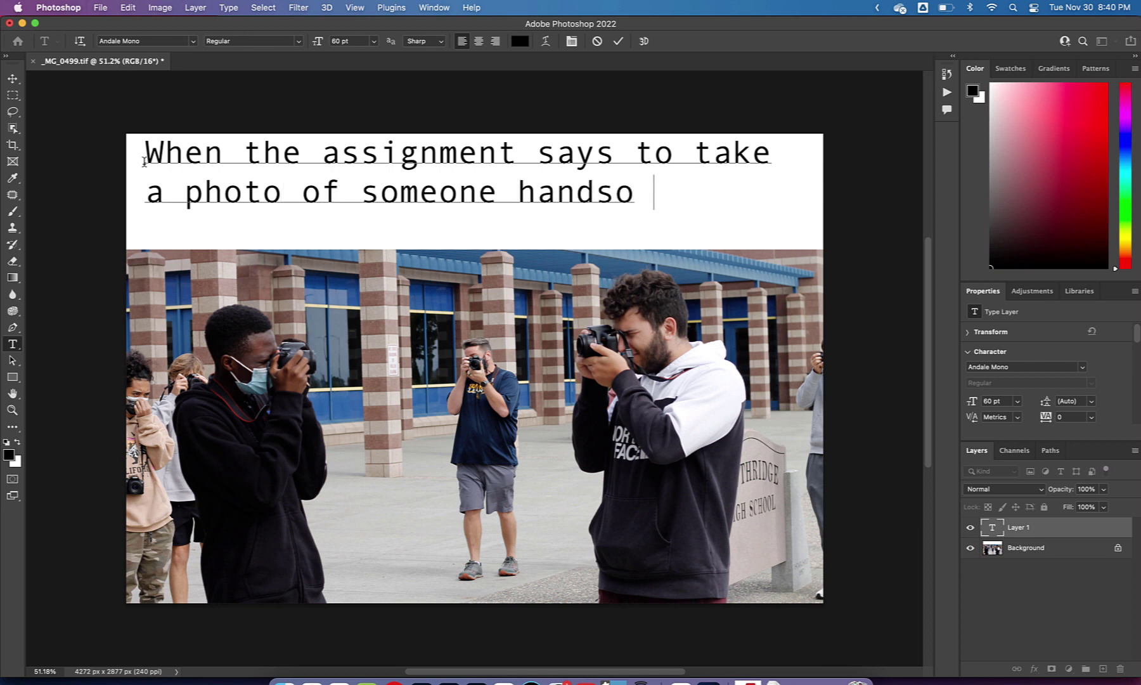
text(me!)
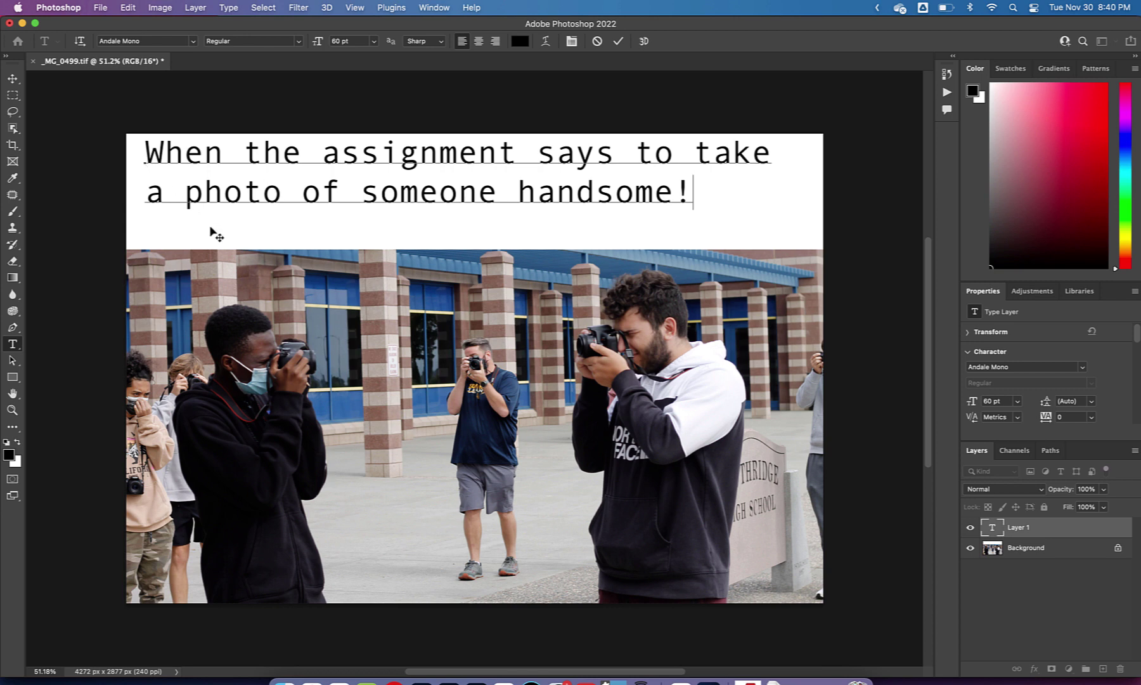
drag(211, 231, 220, 259)
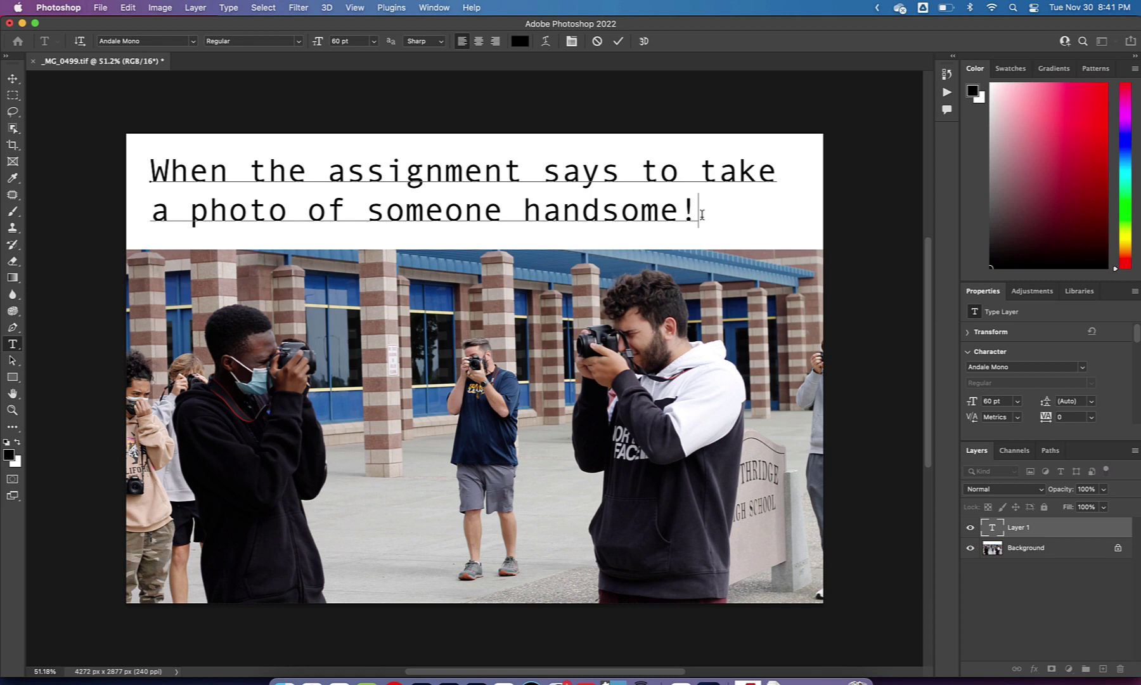
Set the whole caption's font size to 64 pt and shift the text slightly left to even out its side margins.
drag(702, 214, 148, 155)
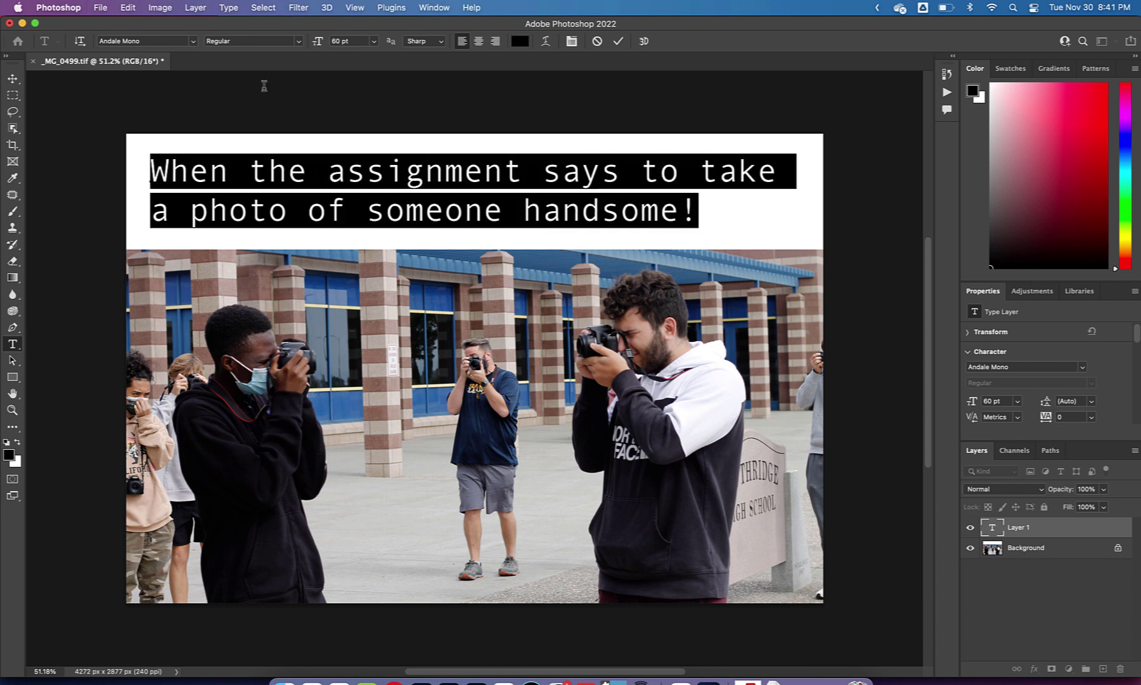
click(358, 41)
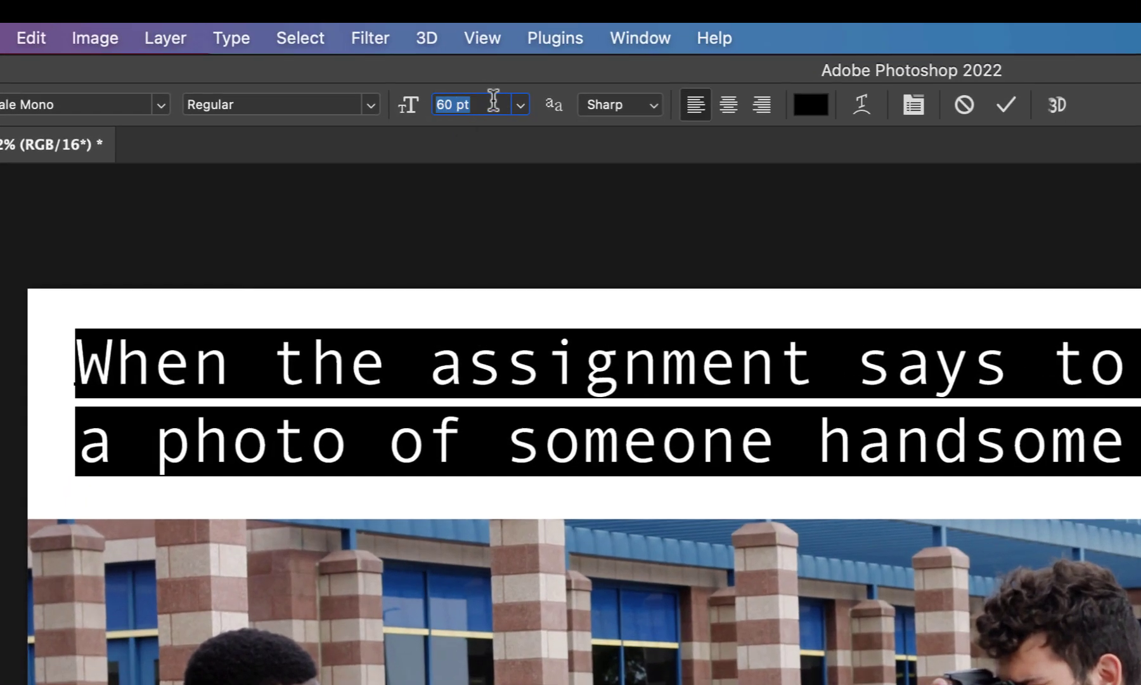
key(Up)
key(Up)
key(Up)
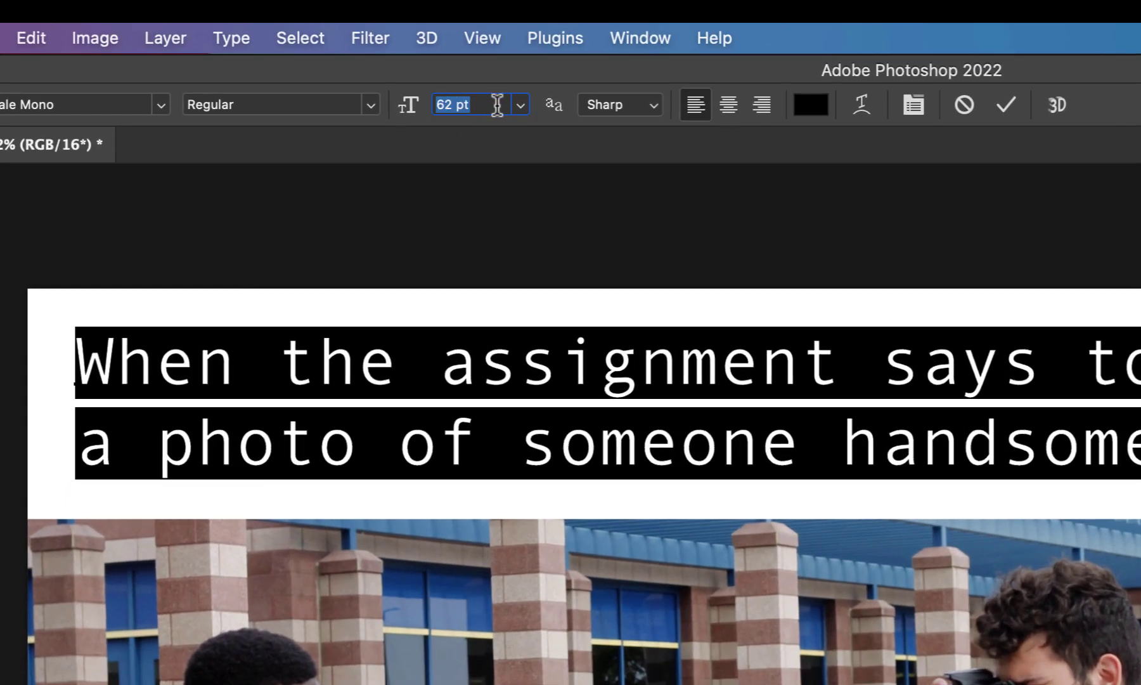
key(Up)
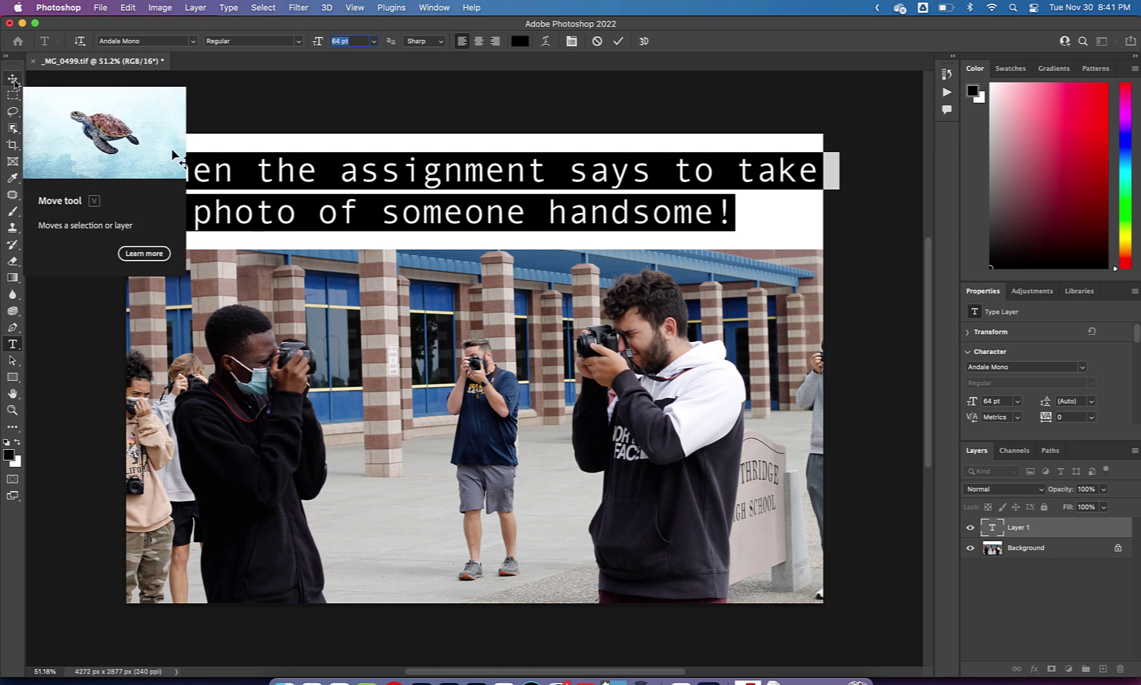
click(14, 80)
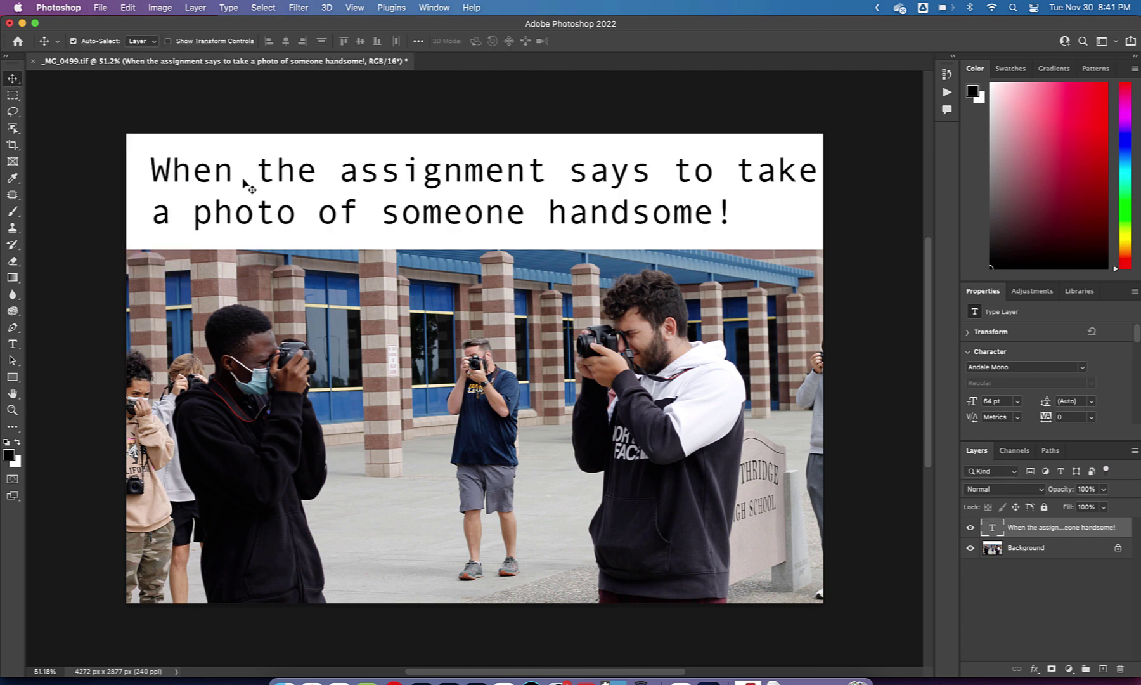
drag(265, 180, 251, 182)
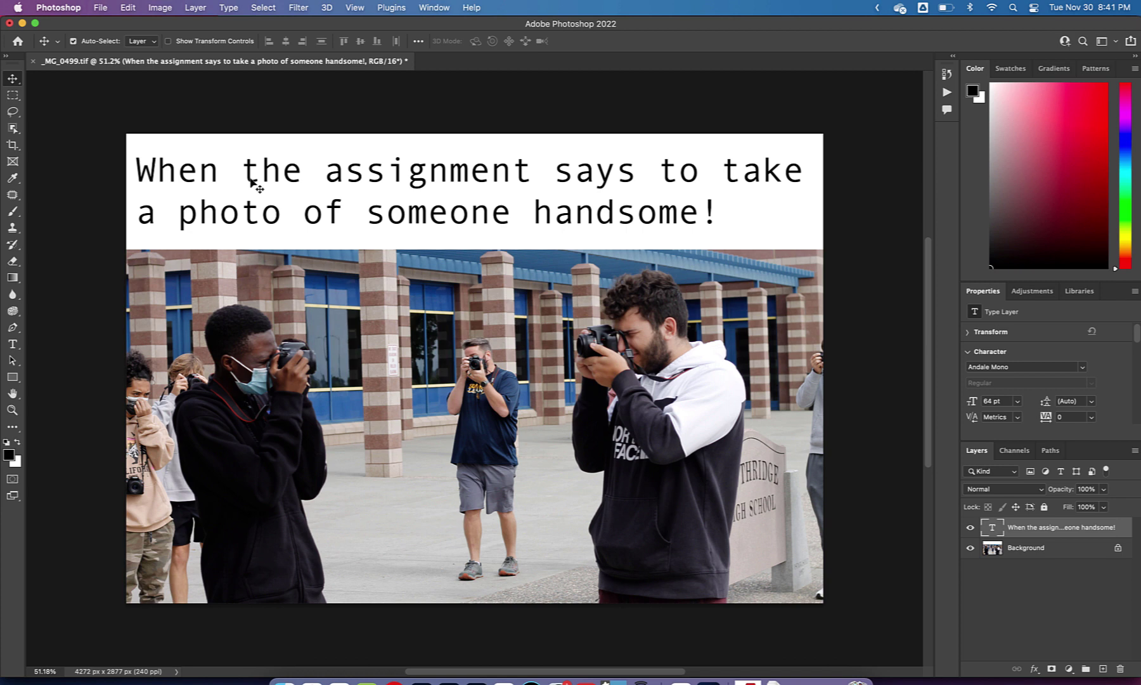
Save the captioned camera photo and close its document.
click(100, 10)
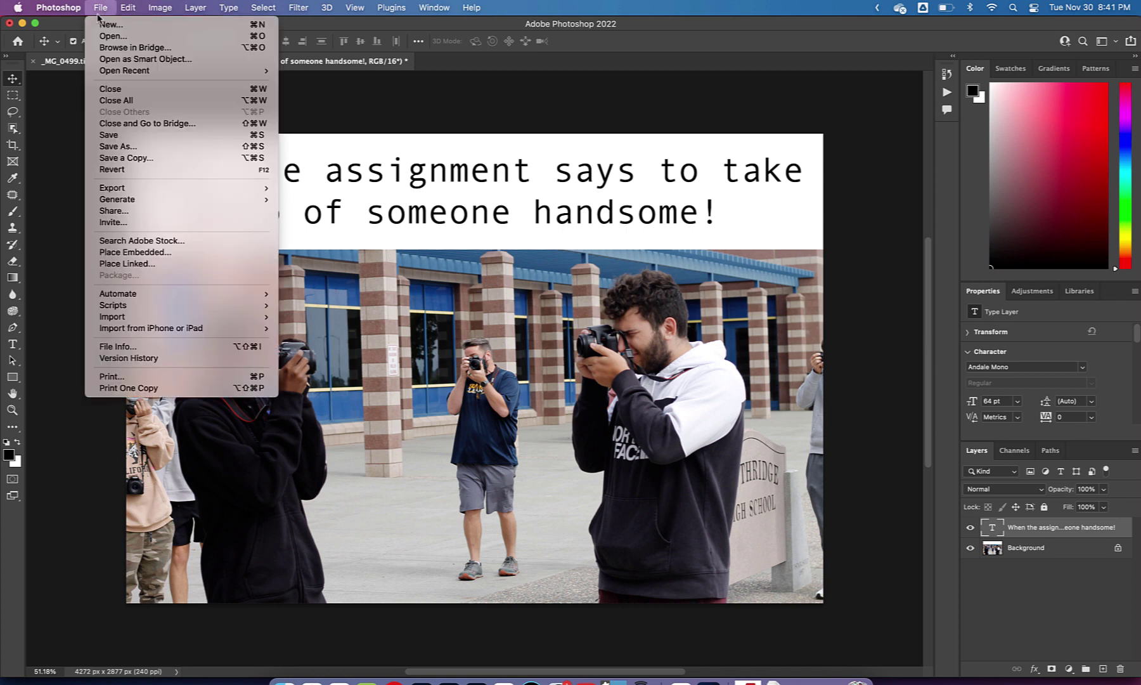
click(123, 135)
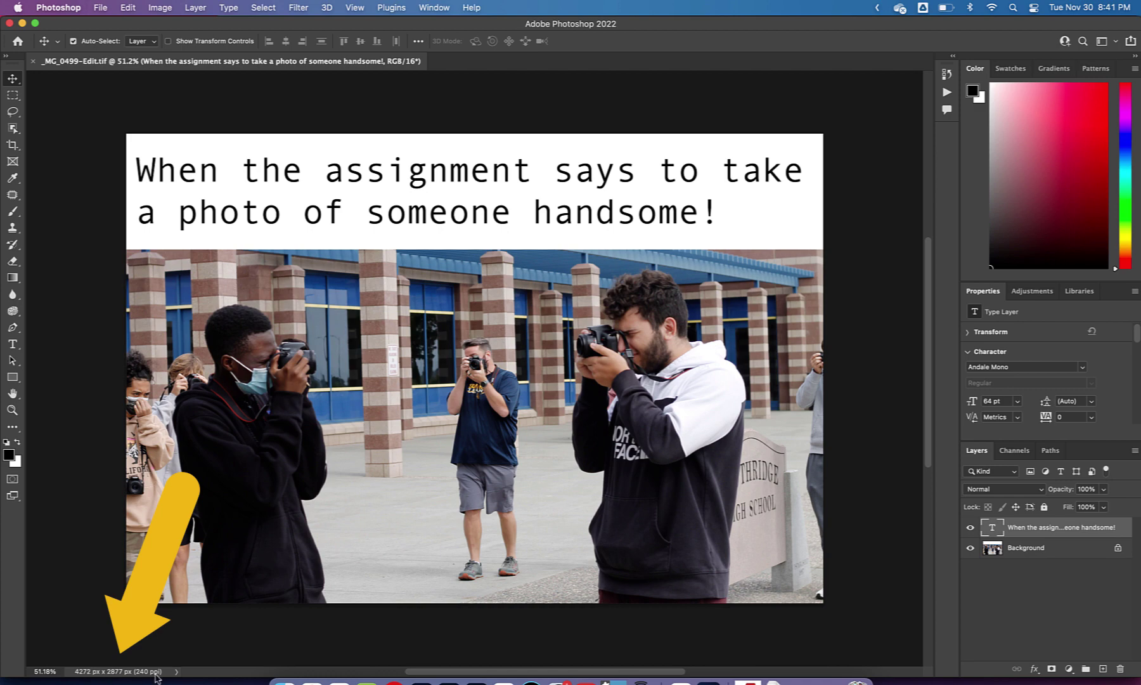
click(34, 60)
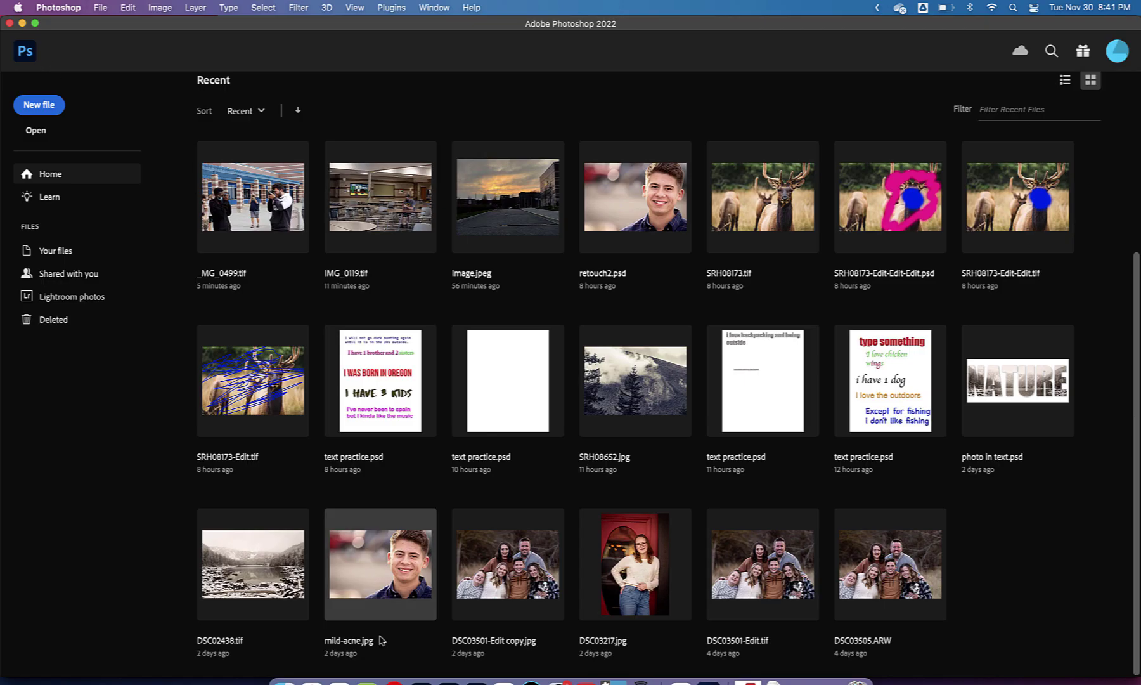
Switch to Lightroom and look through the Memes album, comparing the captioned meme with the two photos of the man in the navy T-shirt.
click(422, 682)
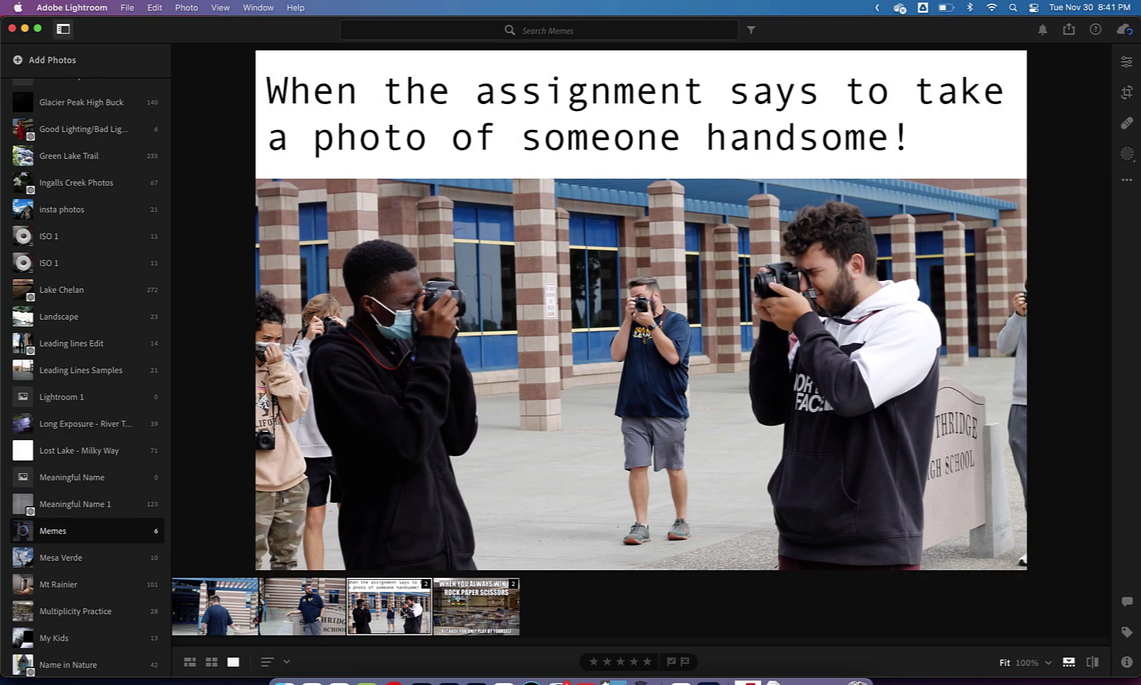
click(280, 614)
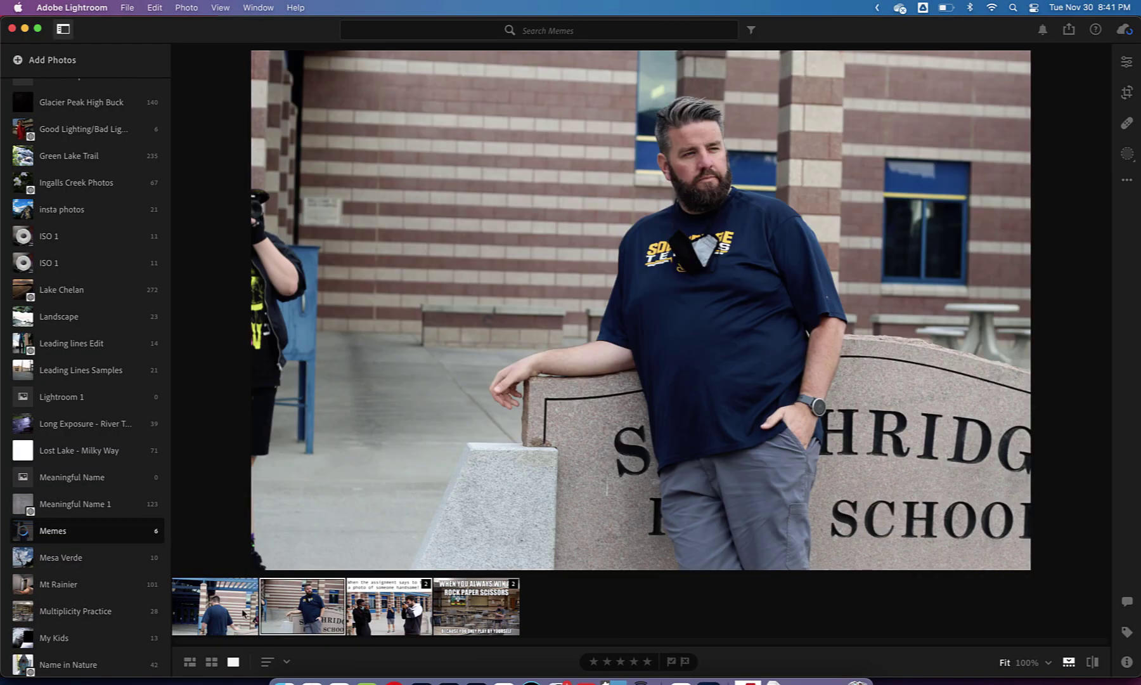
click(219, 609)
click(285, 614)
click(216, 608)
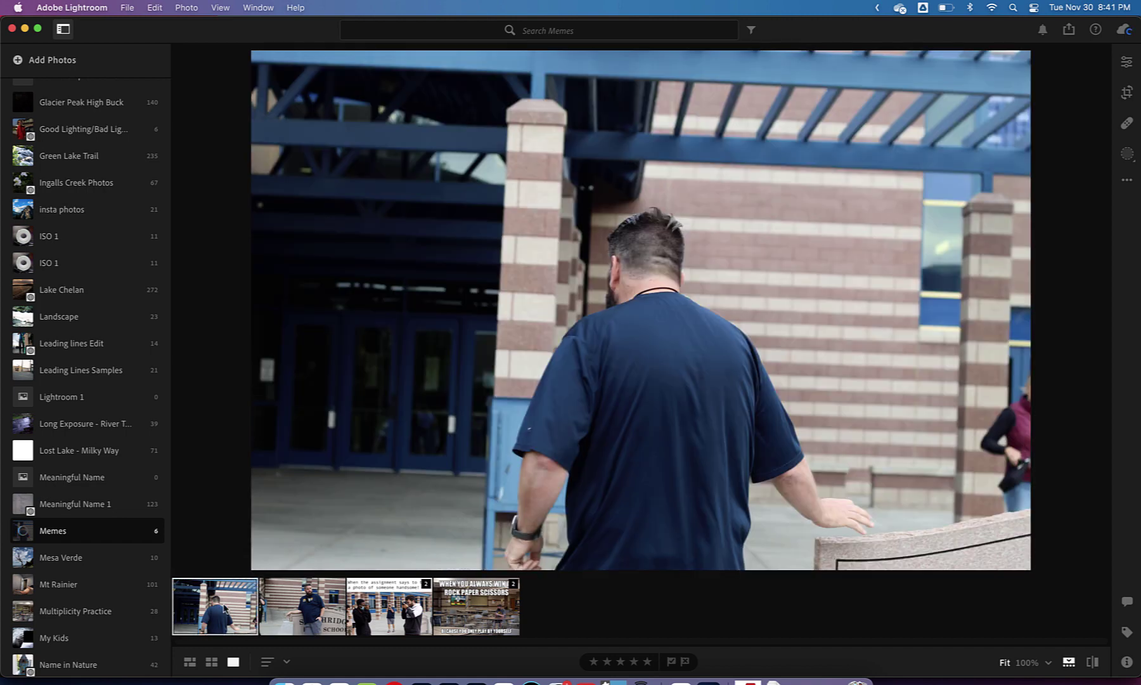
click(306, 621)
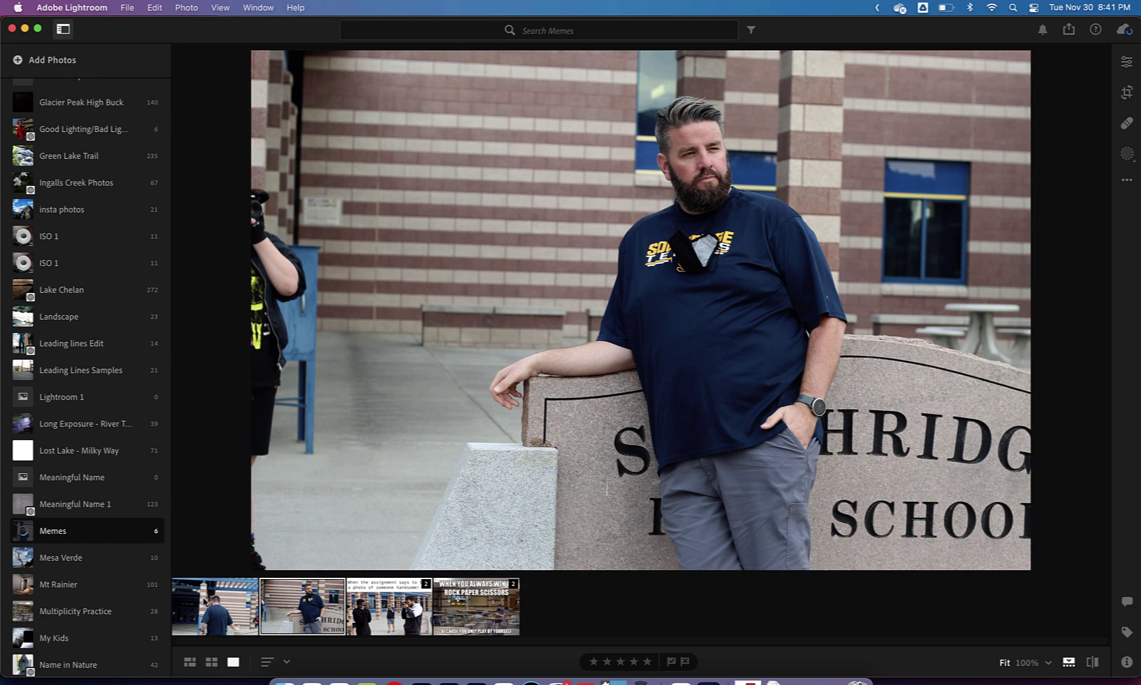
click(374, 613)
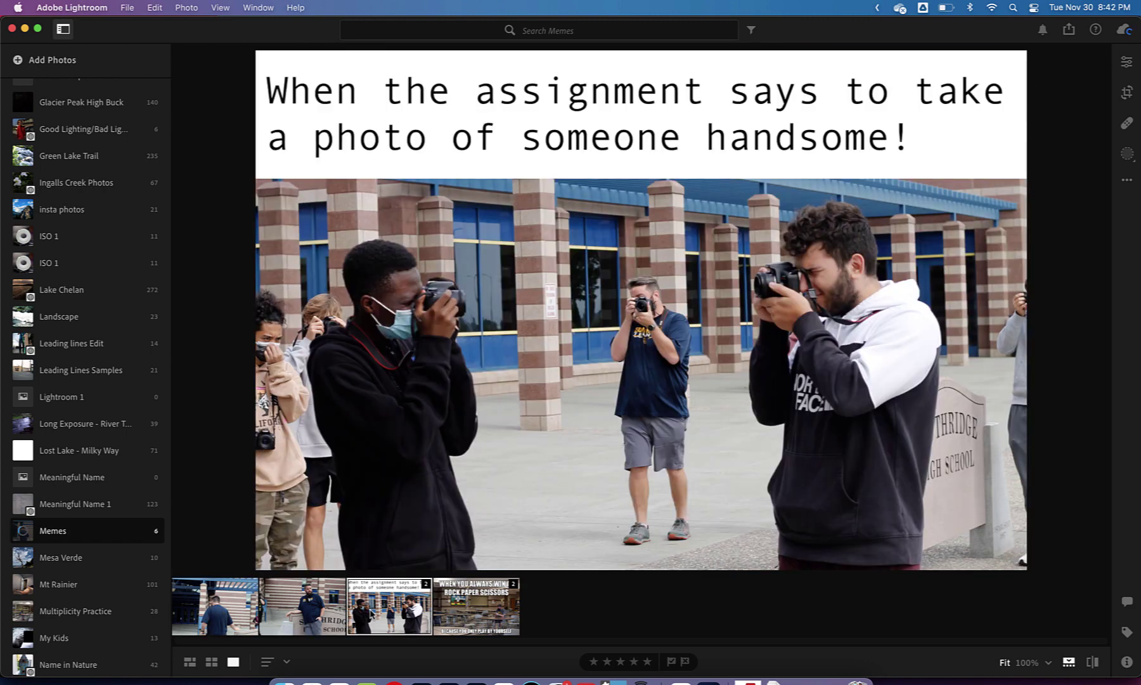
click(316, 618)
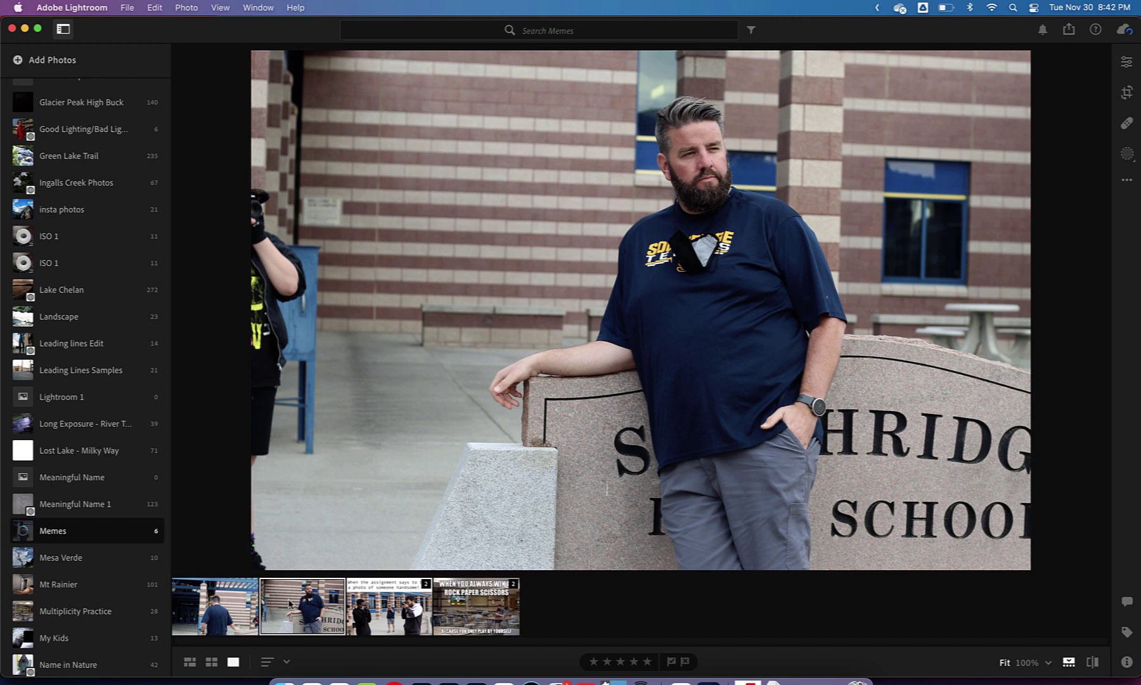
Select only the photo of the man leaning on the school sign and open it for editing in Photoshop.
right_click(232, 606)
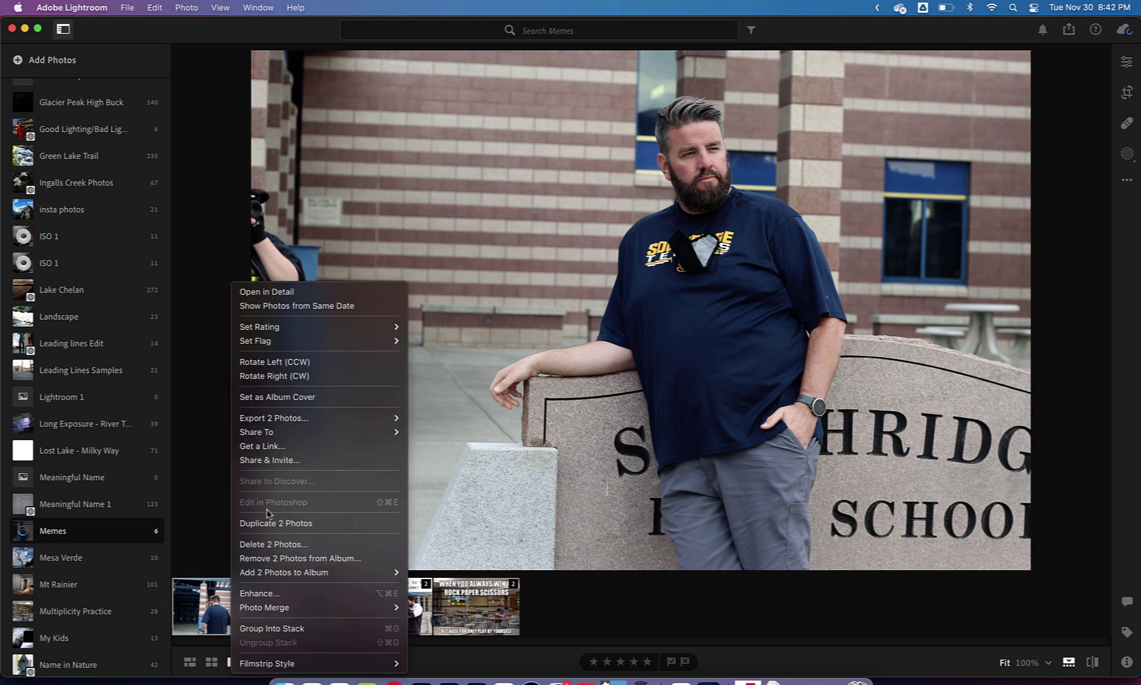
click(585, 611)
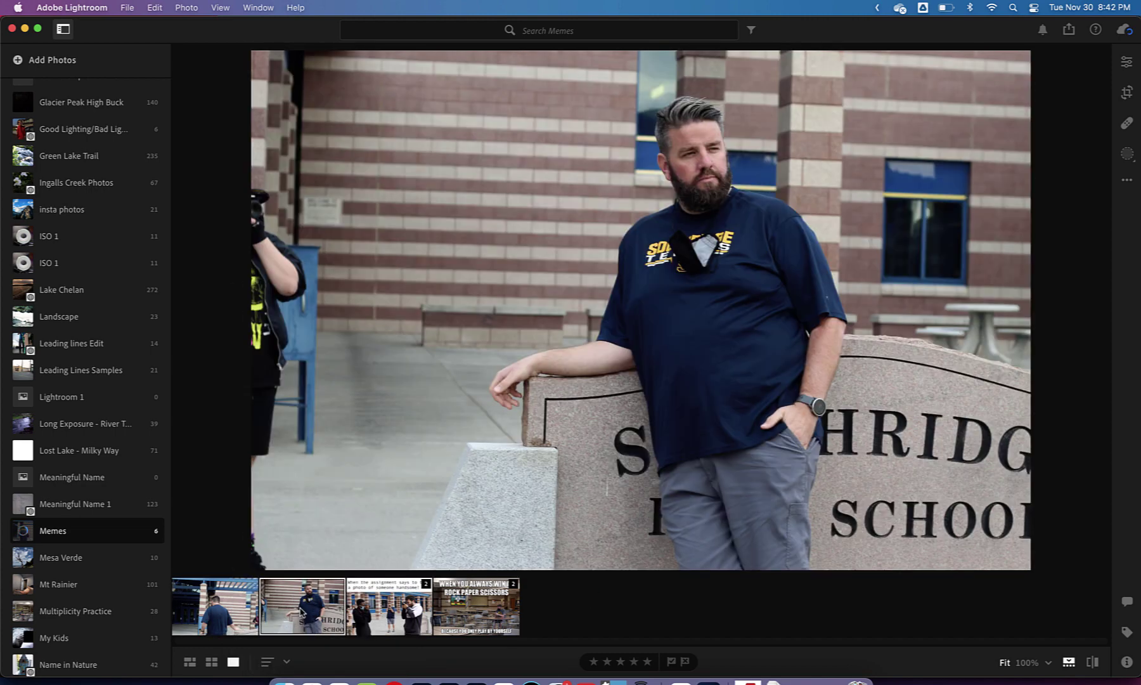
right_click(295, 280)
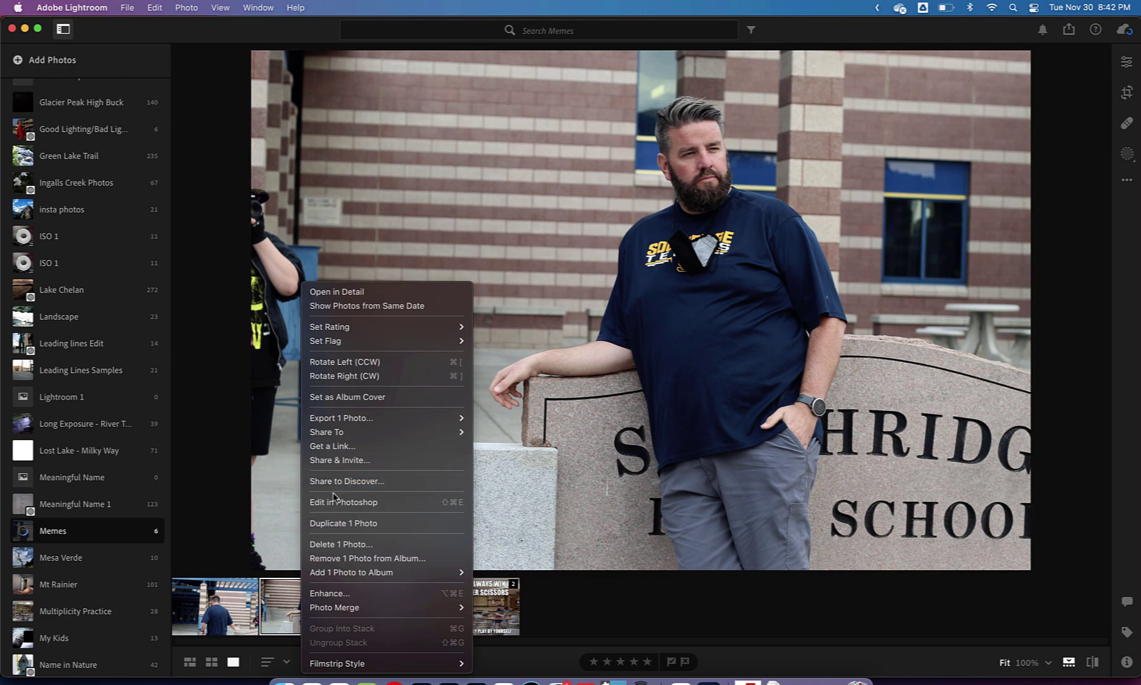
click(336, 500)
Return to the Memes album in Lightroom and open the photo of the man seen from behind in Photoshop.
click(231, 606)
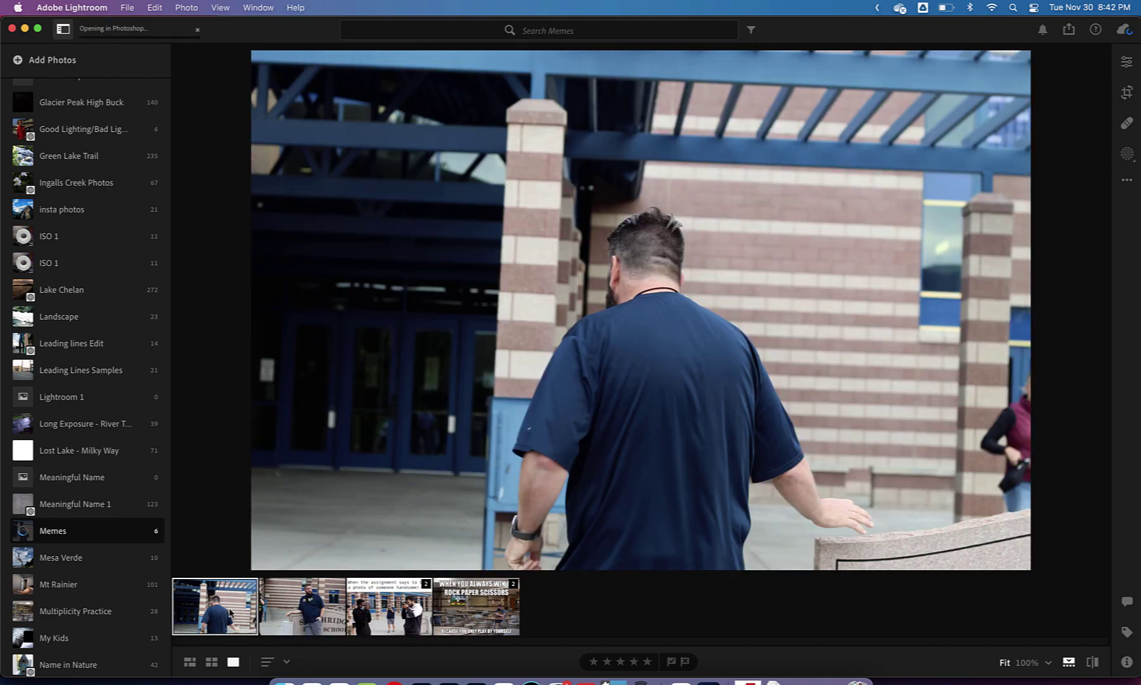
right_click(231, 608)
right_click(235, 607)
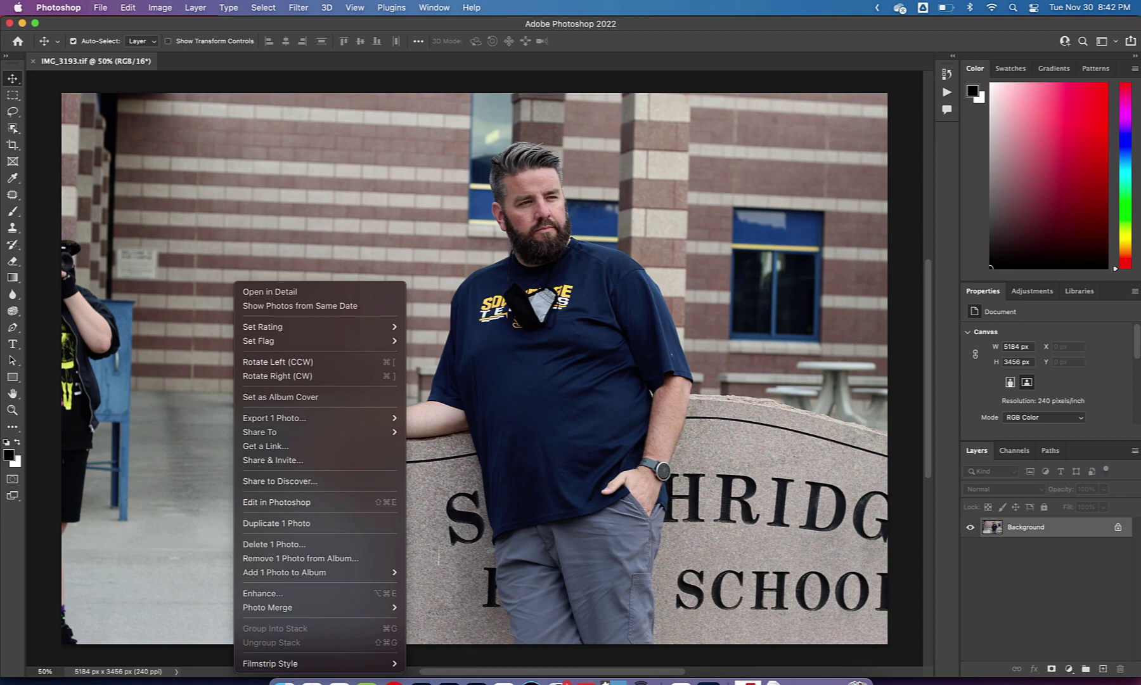
click(20, 85)
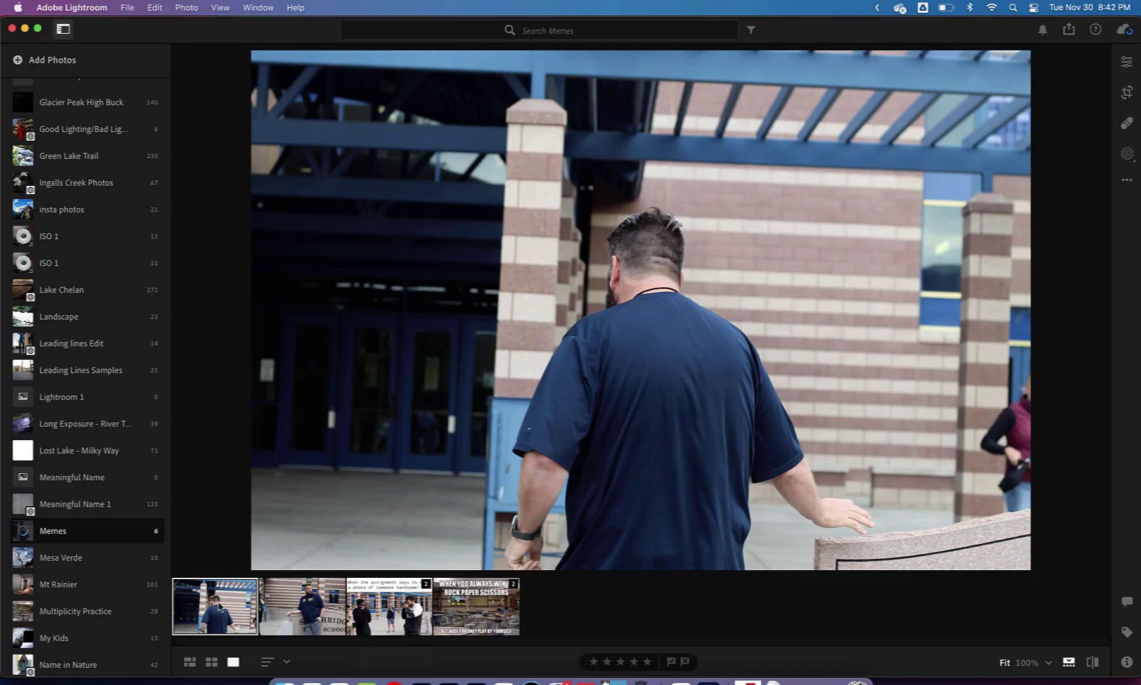
right_click(218, 616)
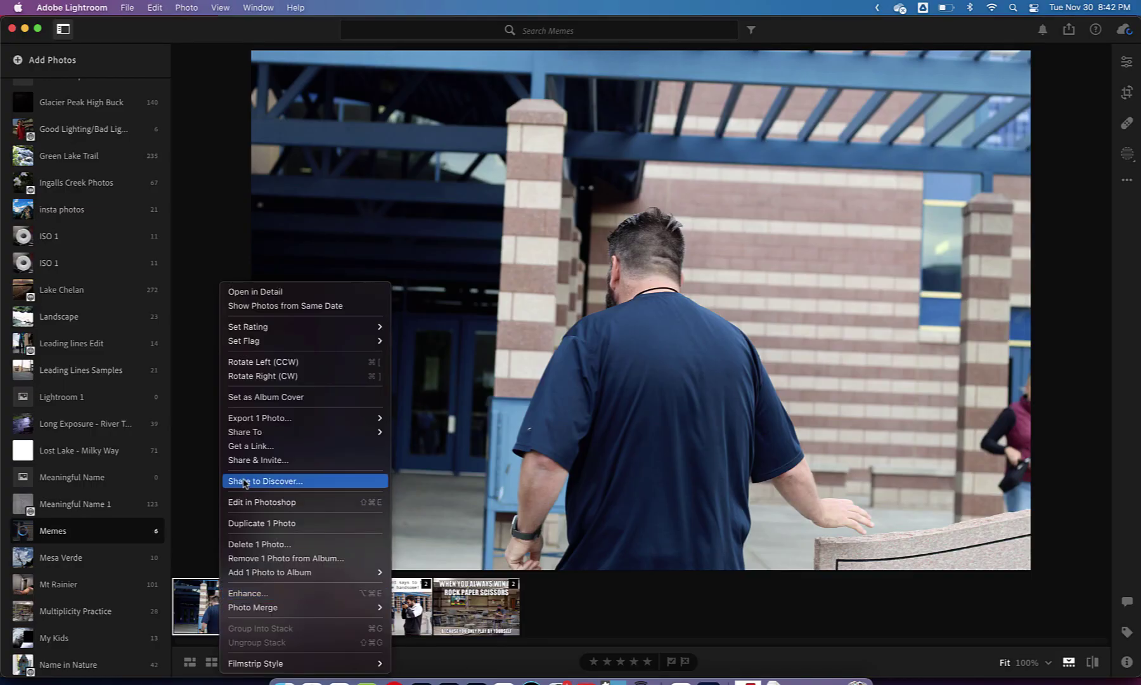
click(246, 500)
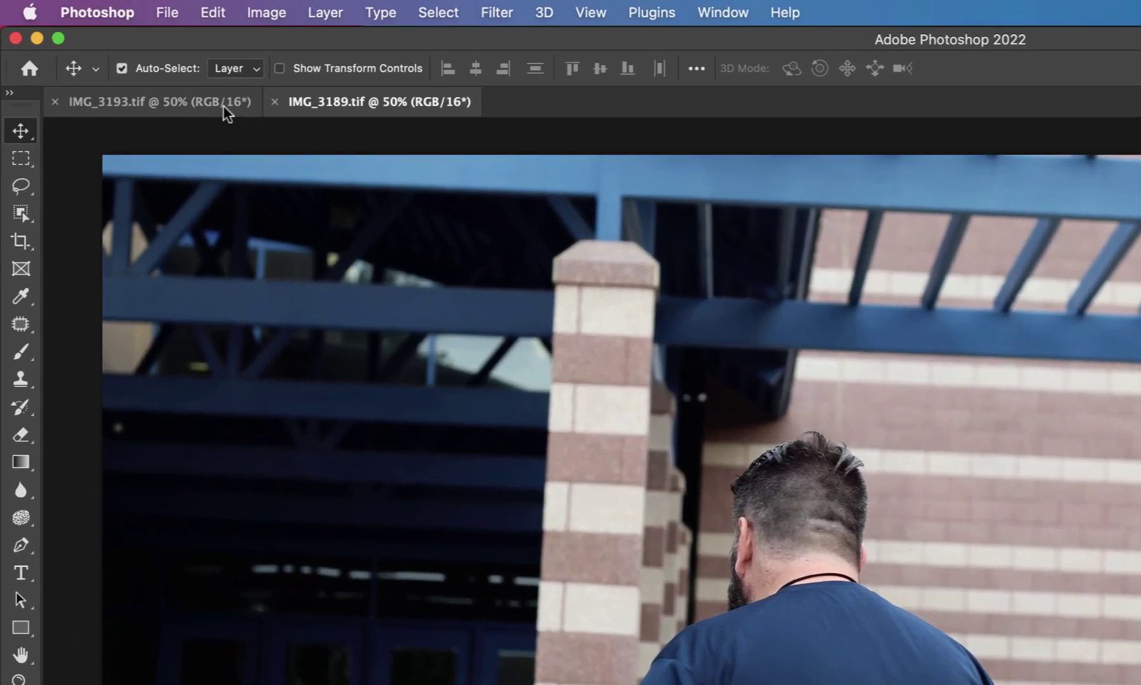
Compare the two open photos, IMG_3193.tif and IMG_3189.tif, by alternating between their documents.
click(227, 114)
click(368, 106)
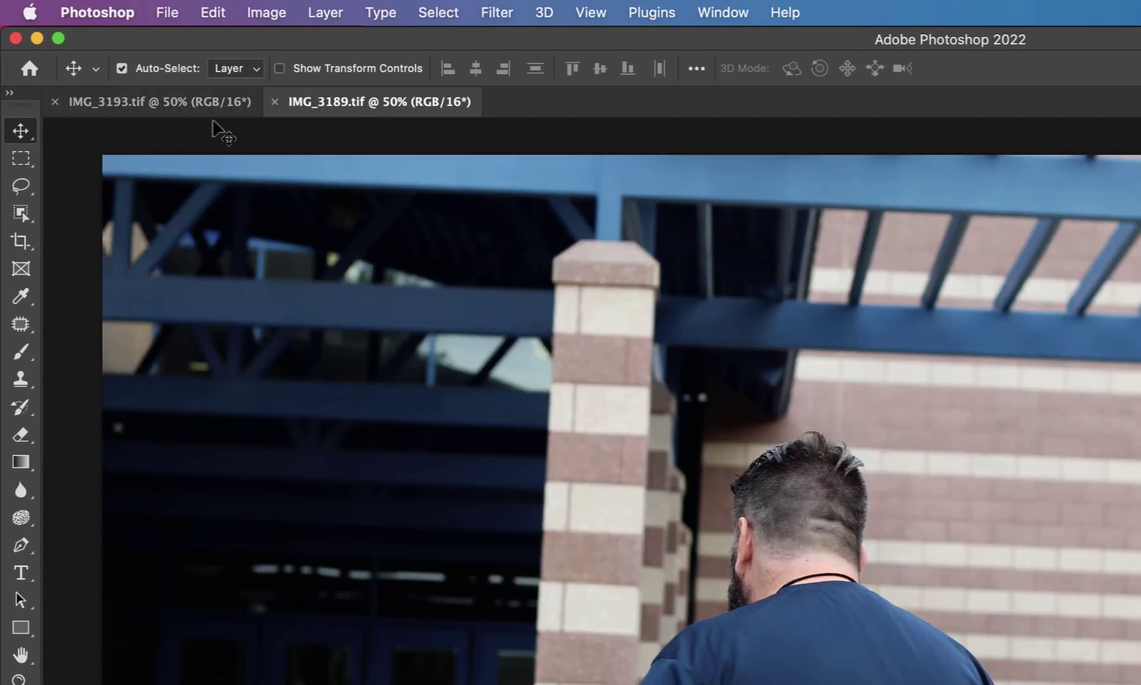
click(179, 101)
click(362, 102)
click(169, 103)
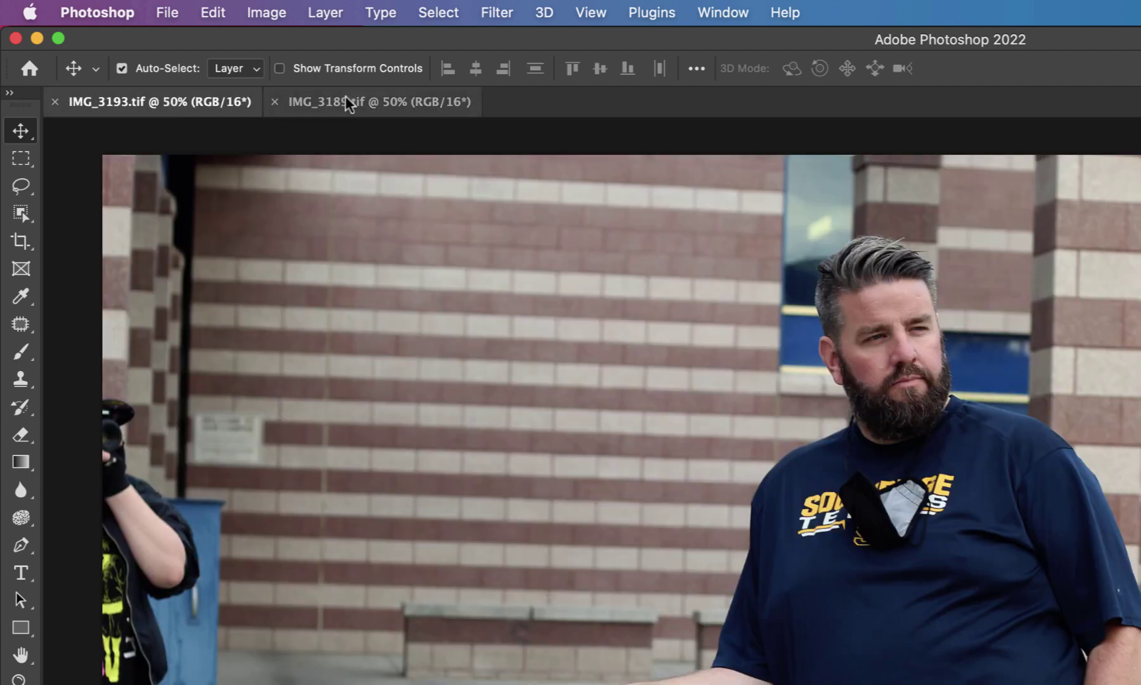
click(346, 100)
click(222, 103)
click(323, 101)
click(185, 102)
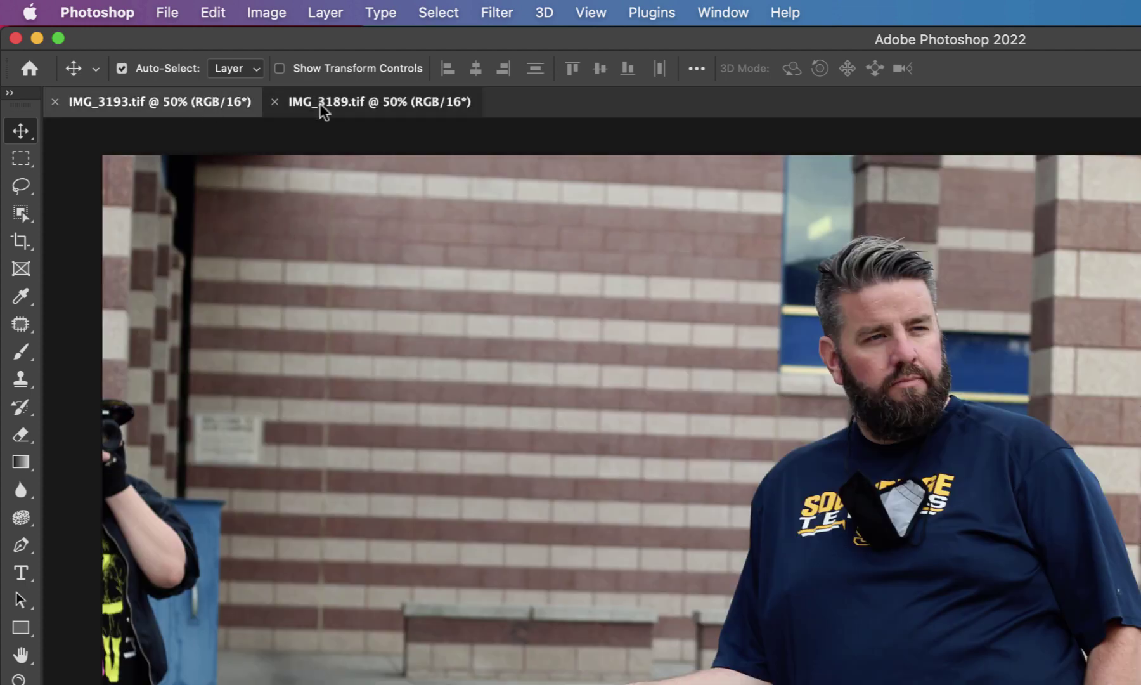
click(318, 102)
click(172, 105)
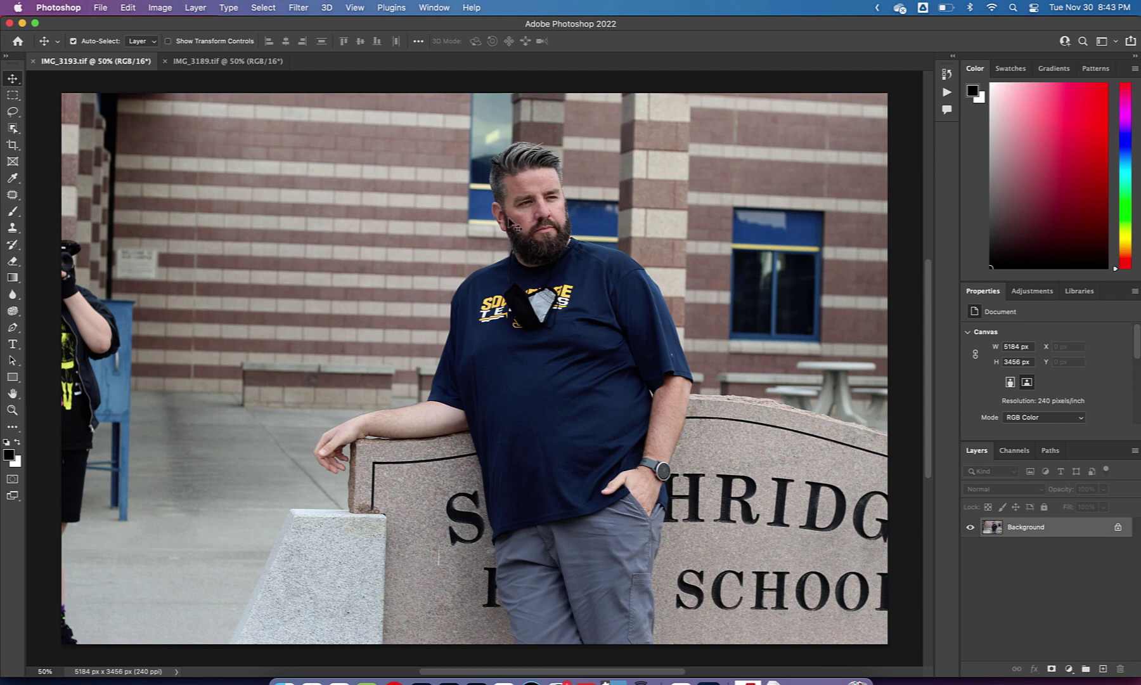
click(195, 61)
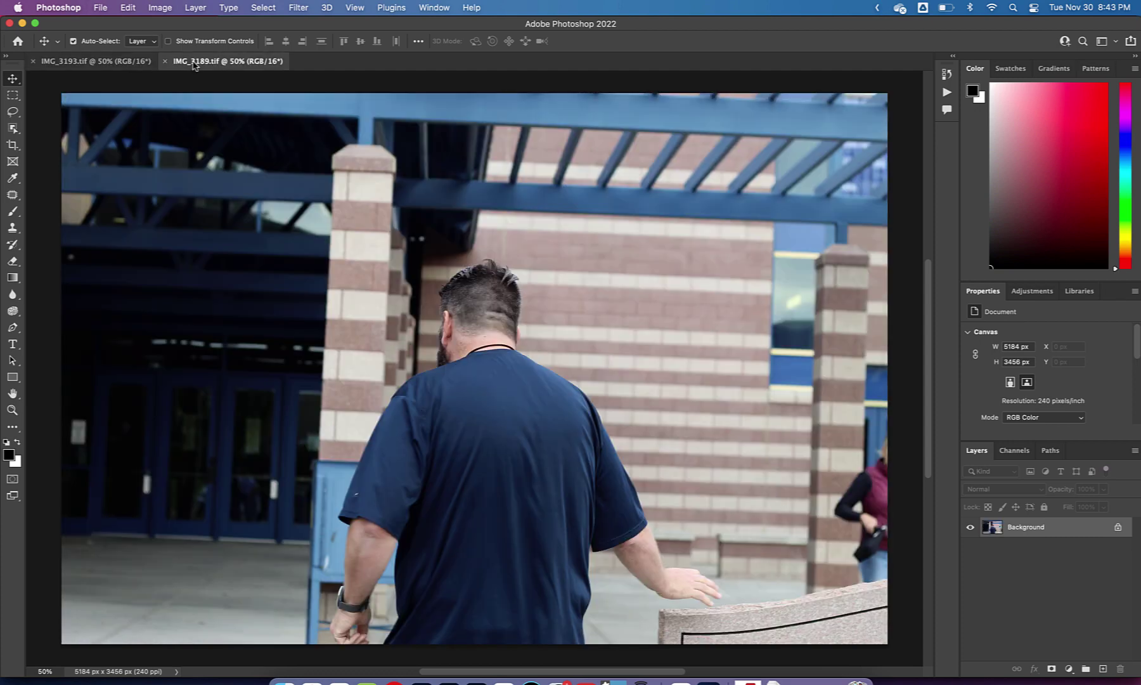
Open the Canvas Size settings for IMG_3193.tif and anchor the image at the top center so the canvas extends downward.
click(94, 63)
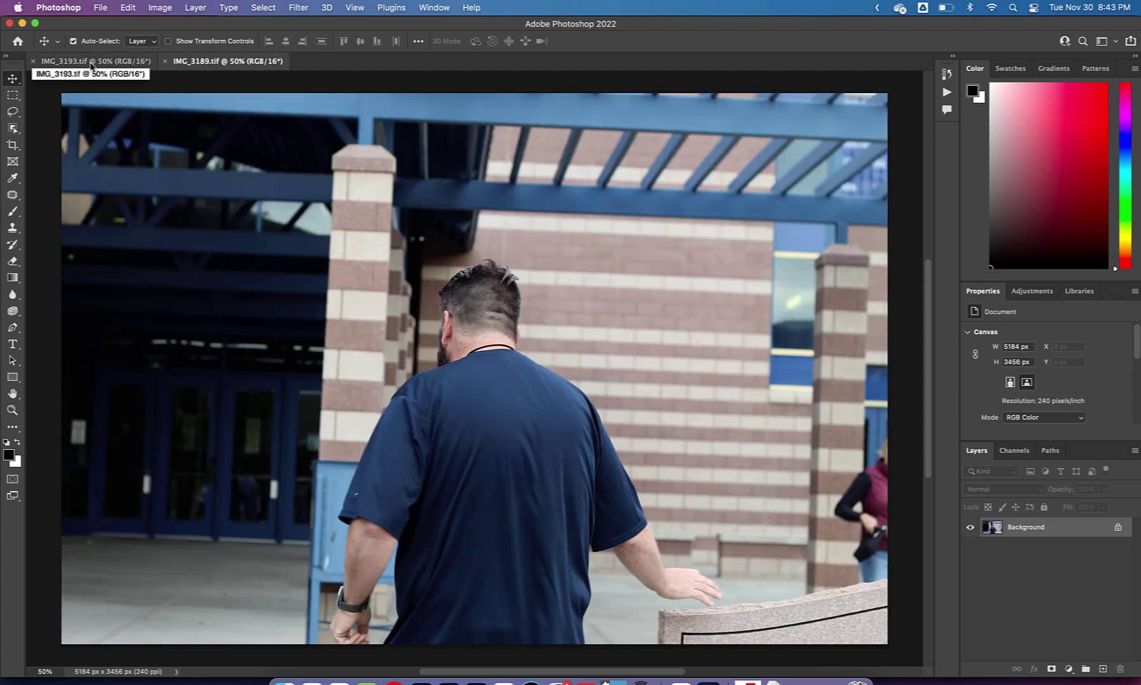
scroll(403, 238, down, 5)
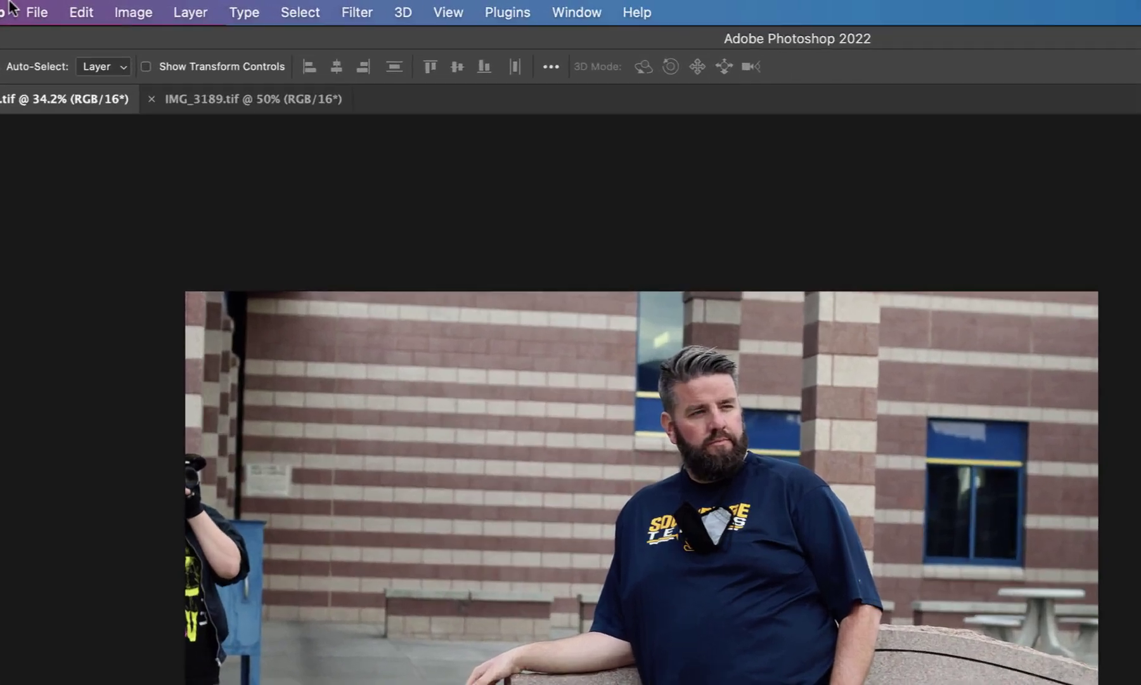
click(138, 12)
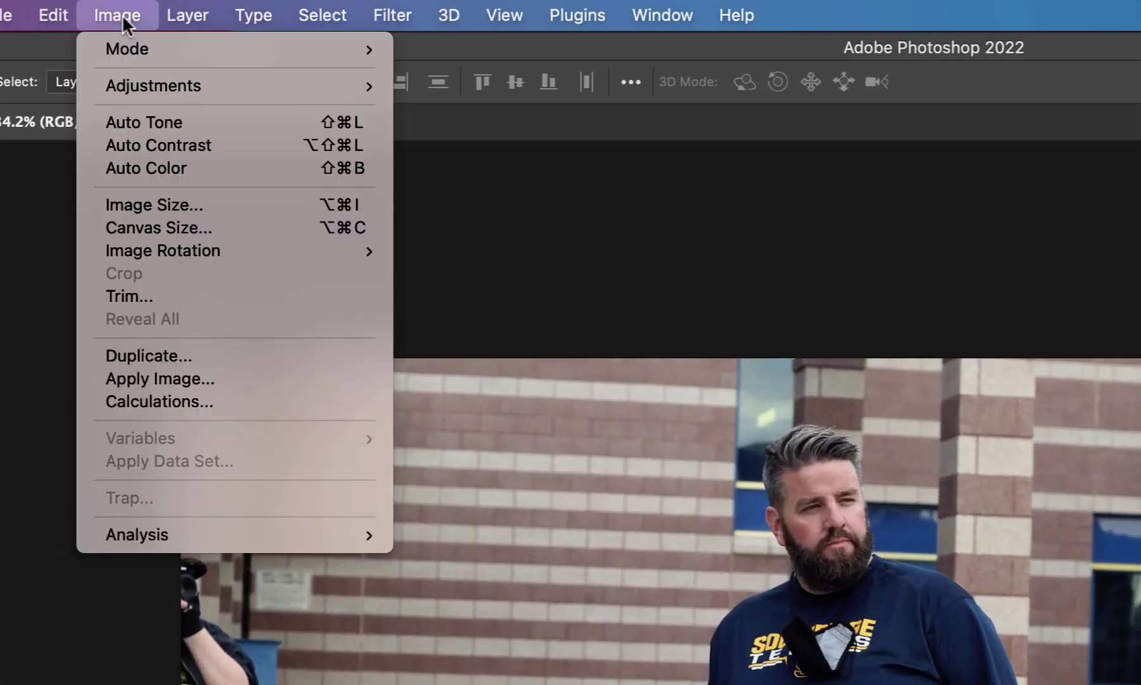
click(177, 228)
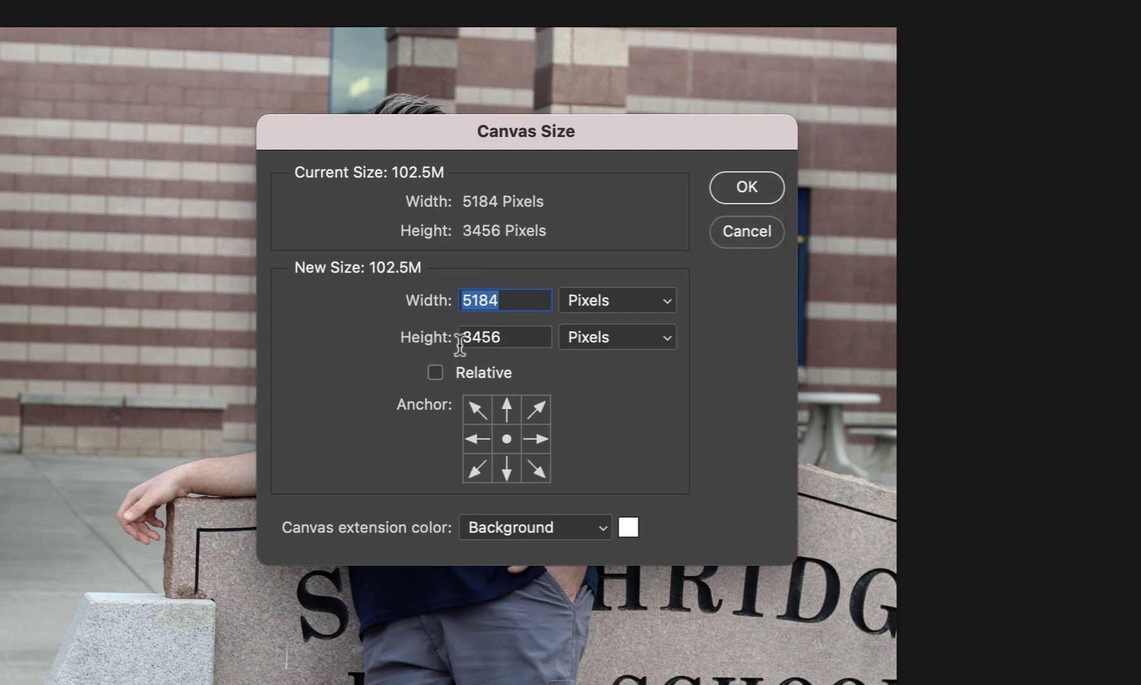
click(508, 410)
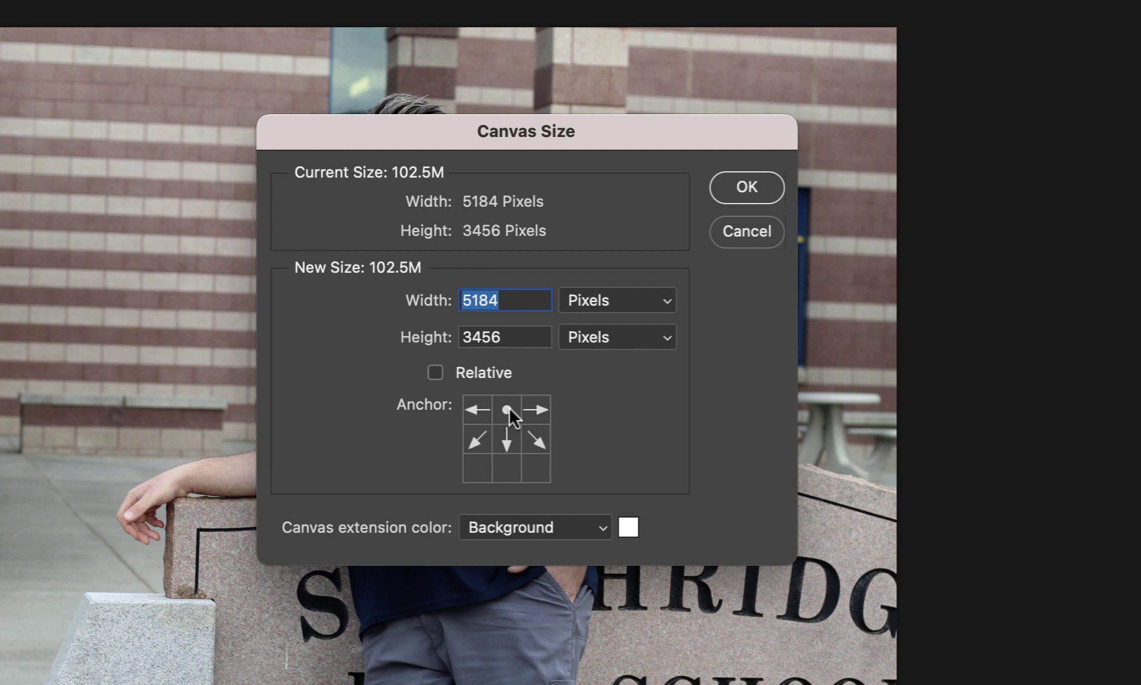
click(511, 437)
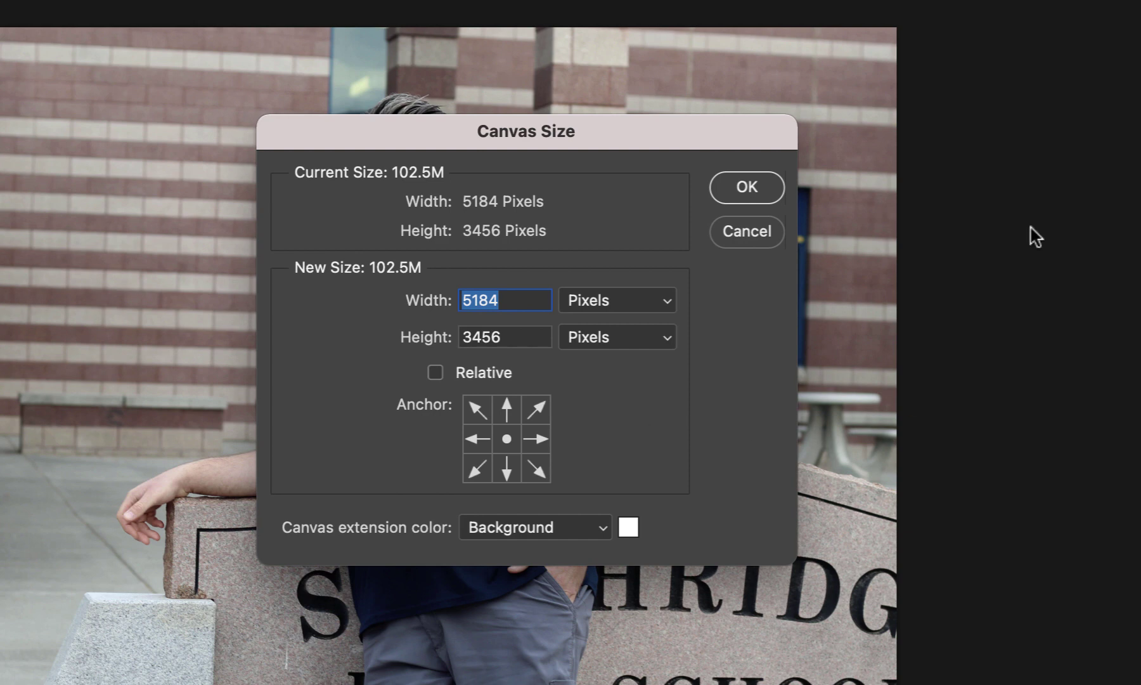
click(478, 439)
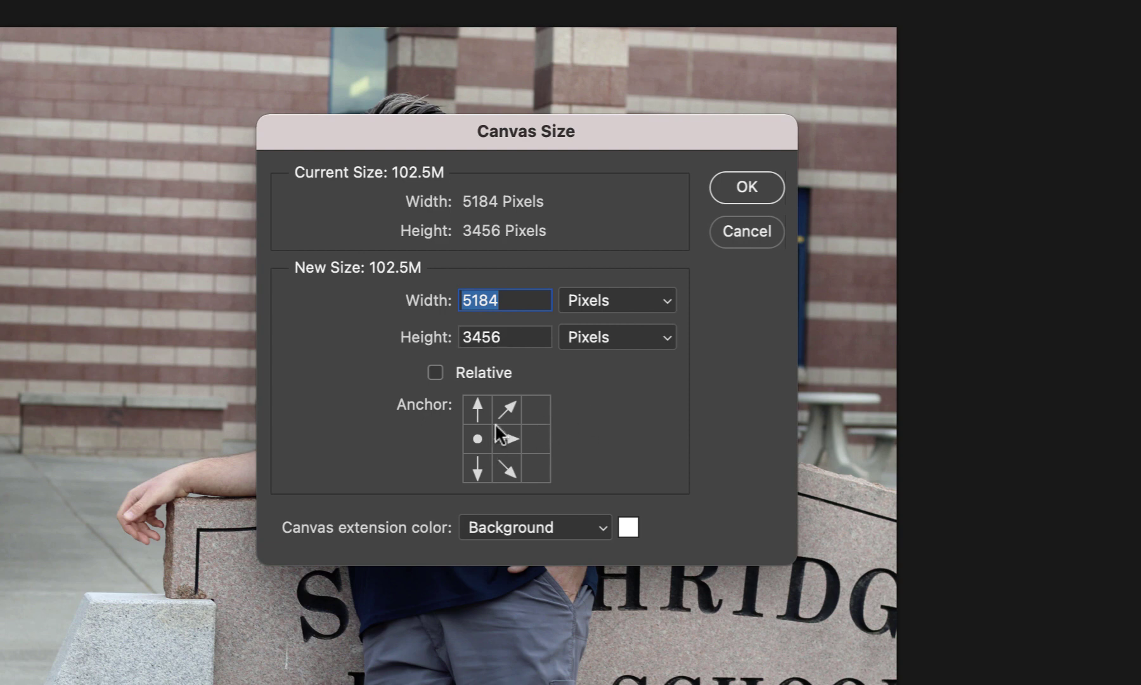
click(510, 411)
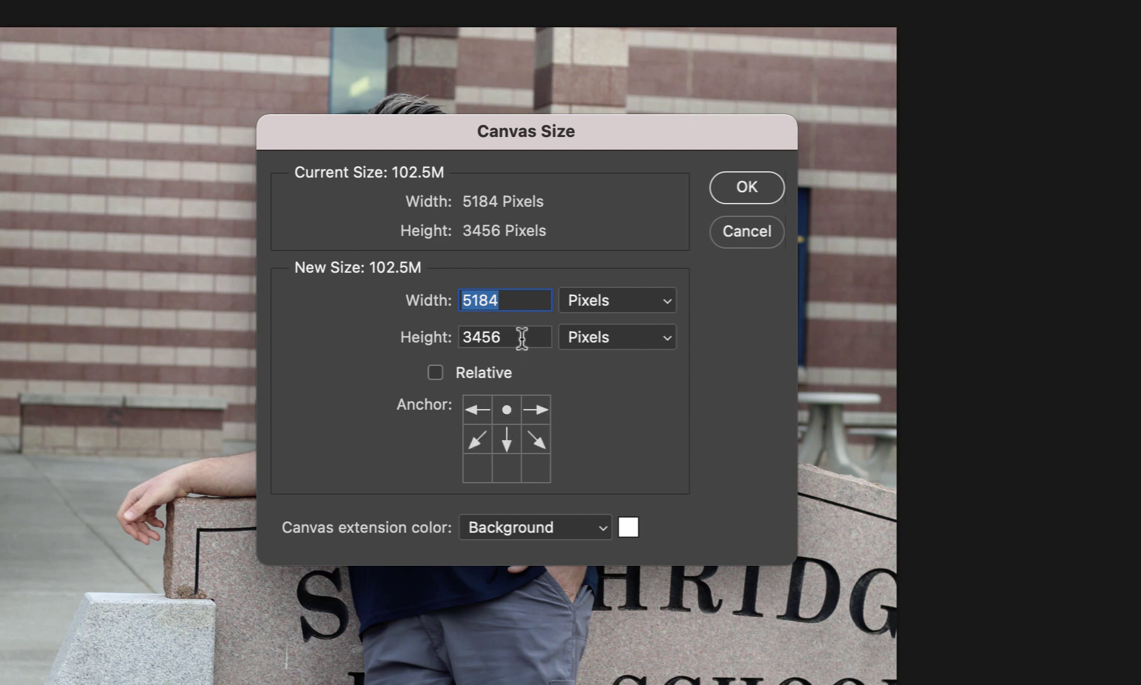
Set the canvas height to 6912 pixels and apply the new canvas size.
key(Tab)
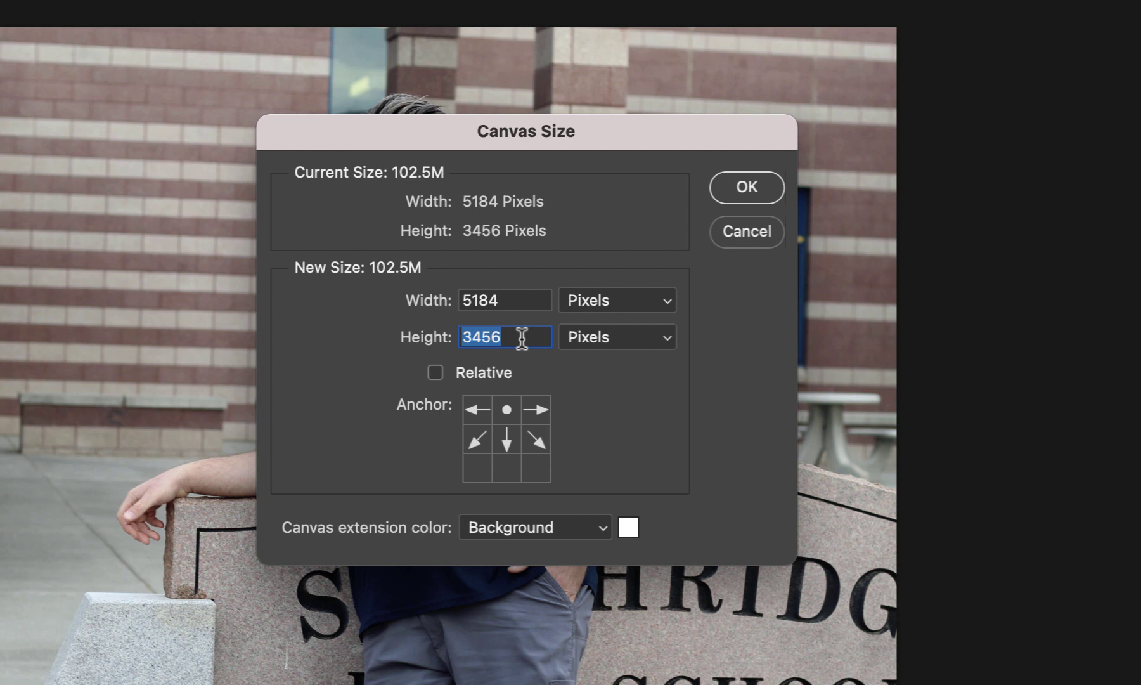
text(6912)
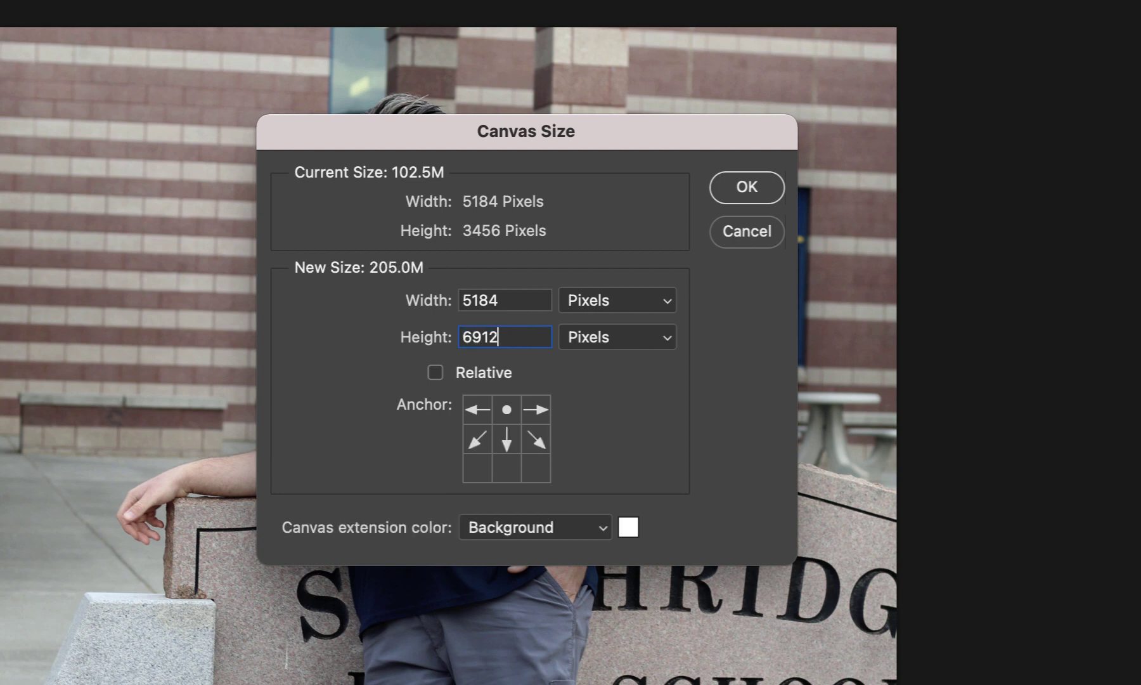
click(745, 190)
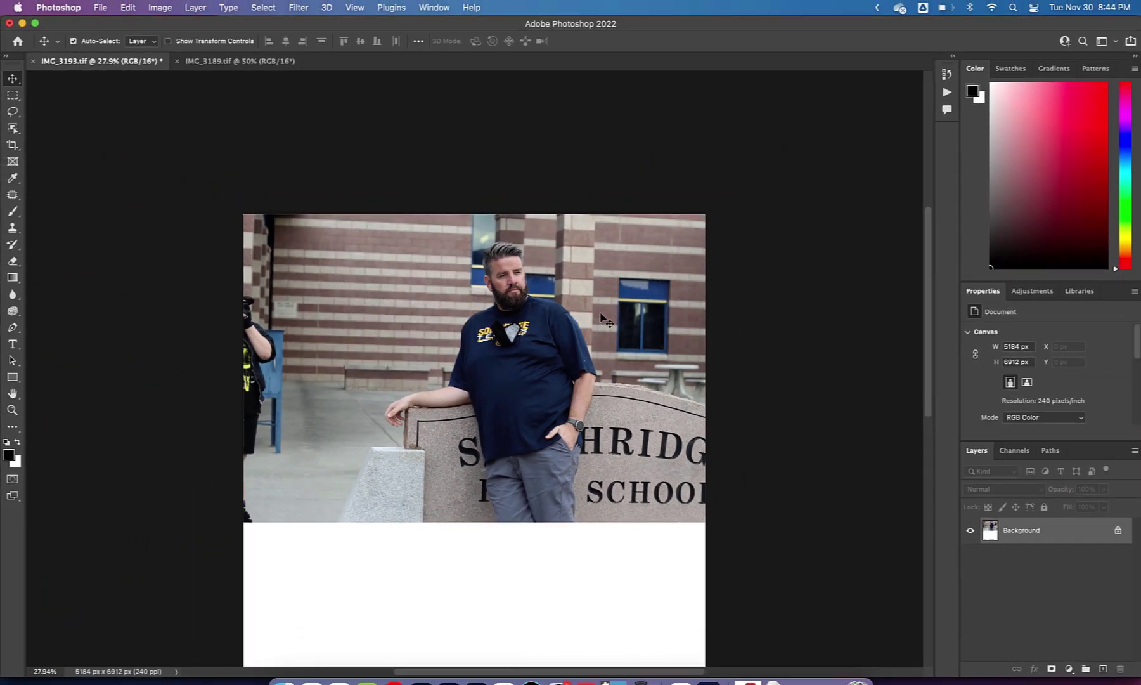
scroll(605, 320, down, 5)
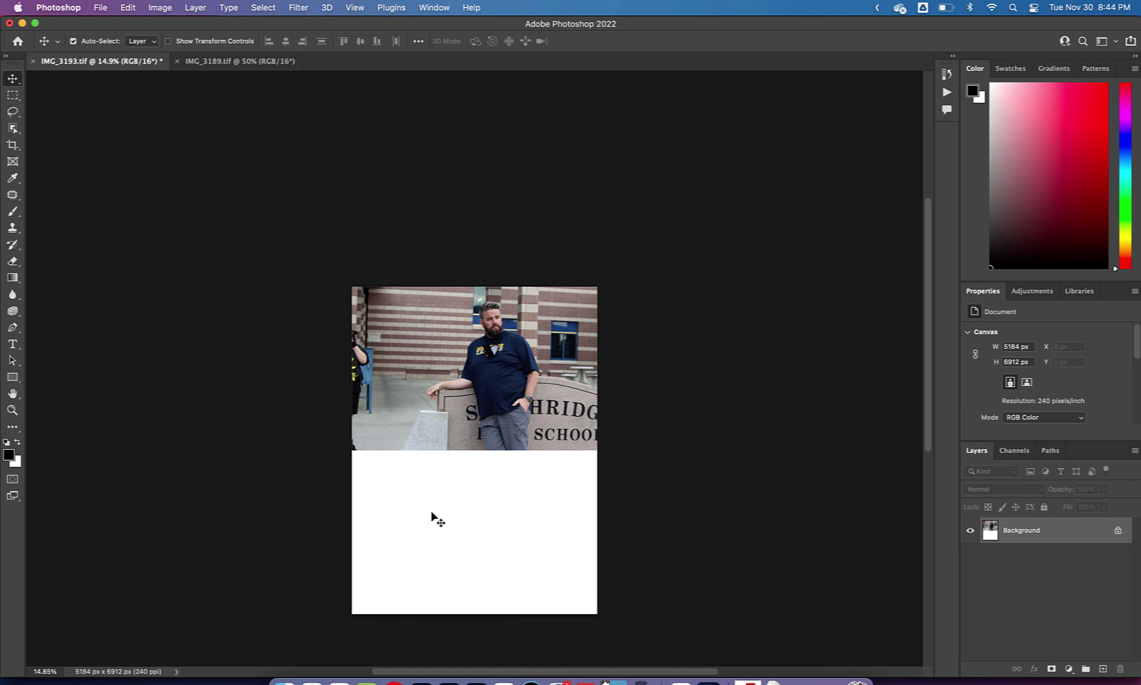
Select the entire image in IMG_3189.tif and copy it.
click(223, 67)
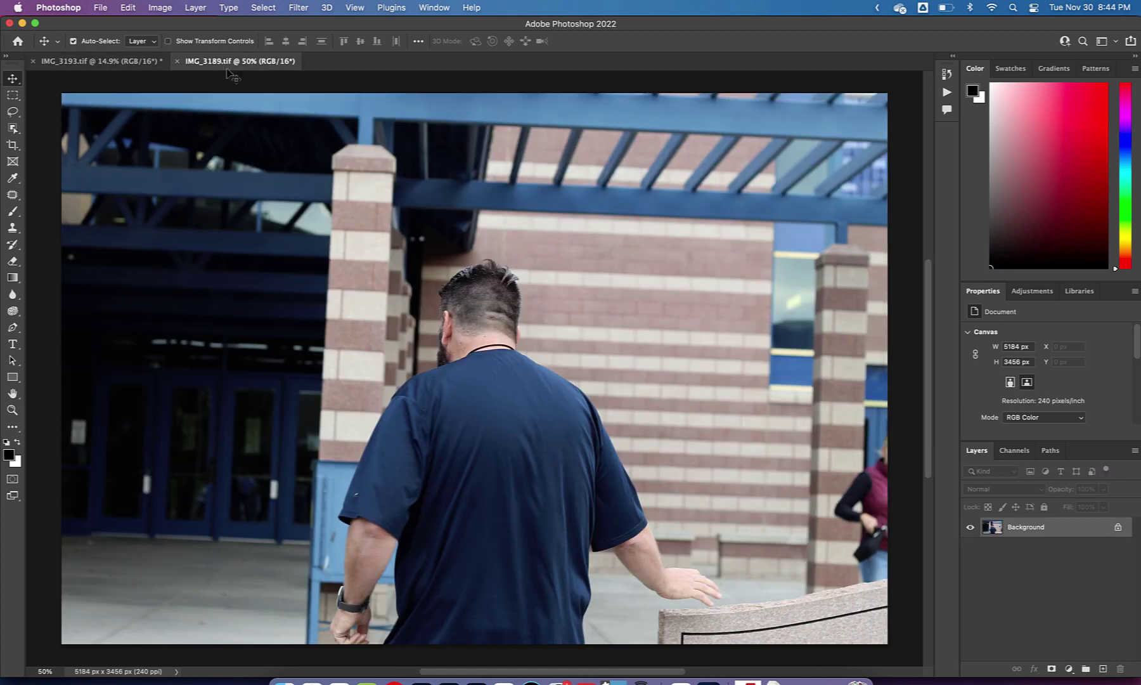
click(113, 67)
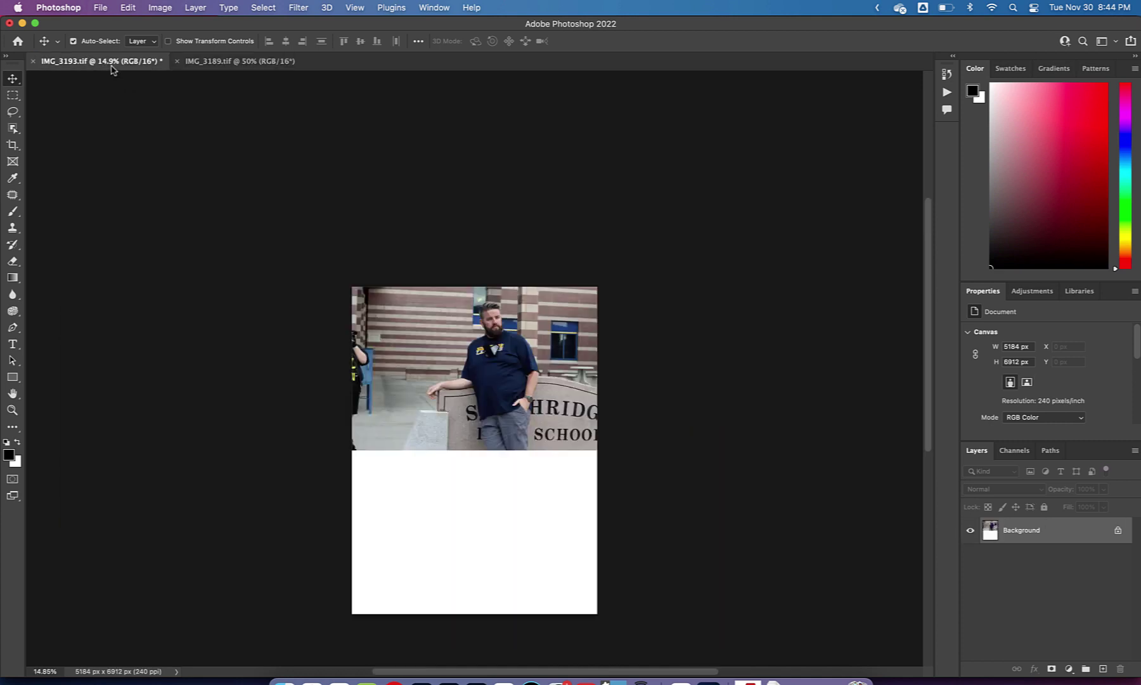
click(246, 63)
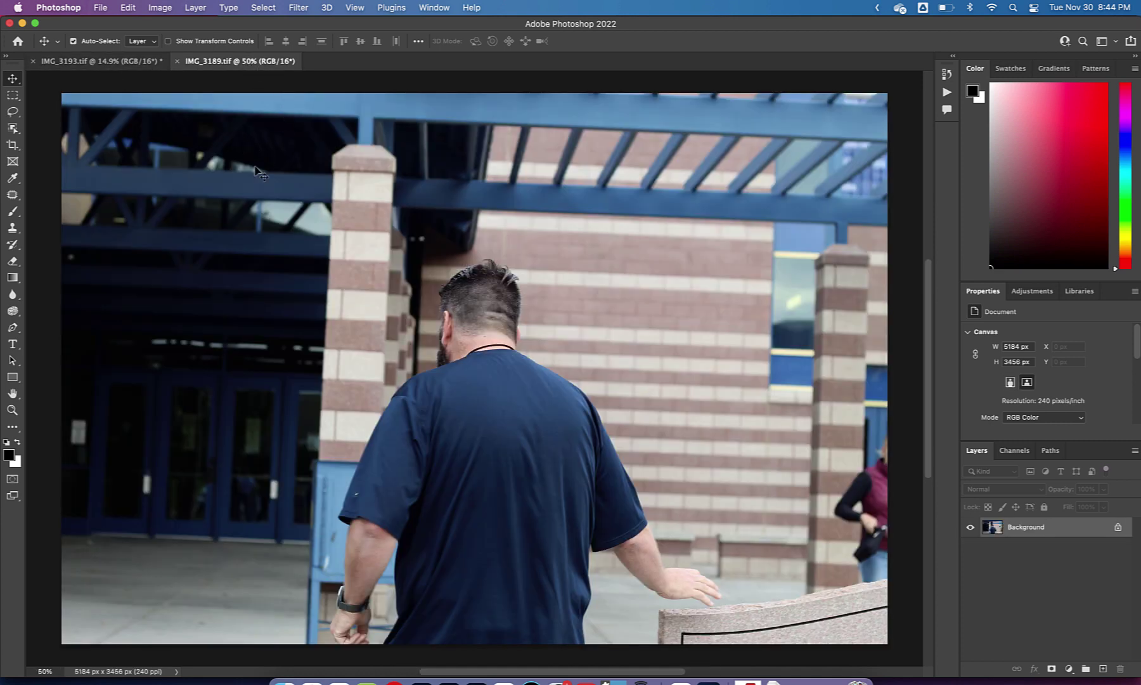
key(super+a)
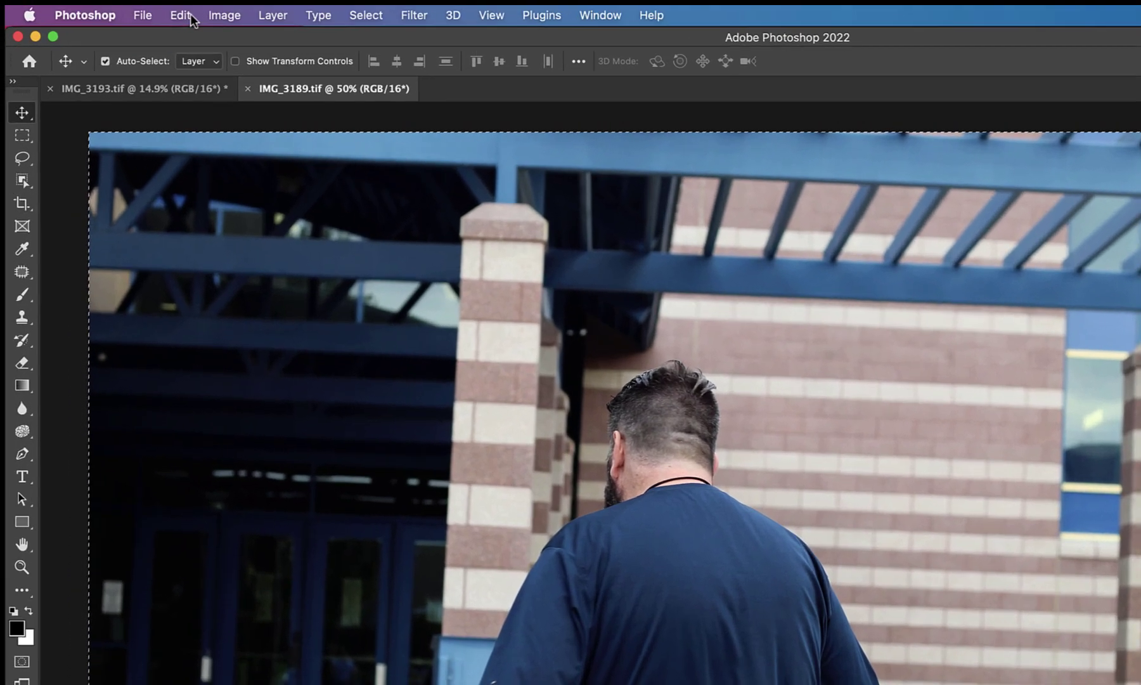
click(190, 16)
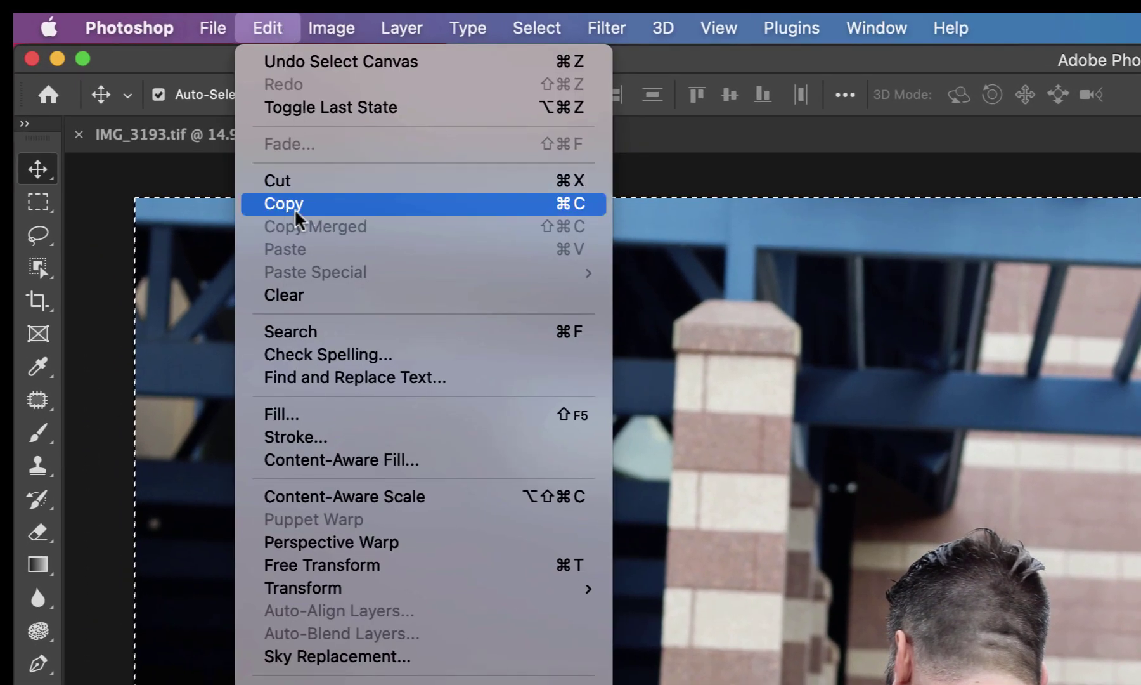
click(318, 211)
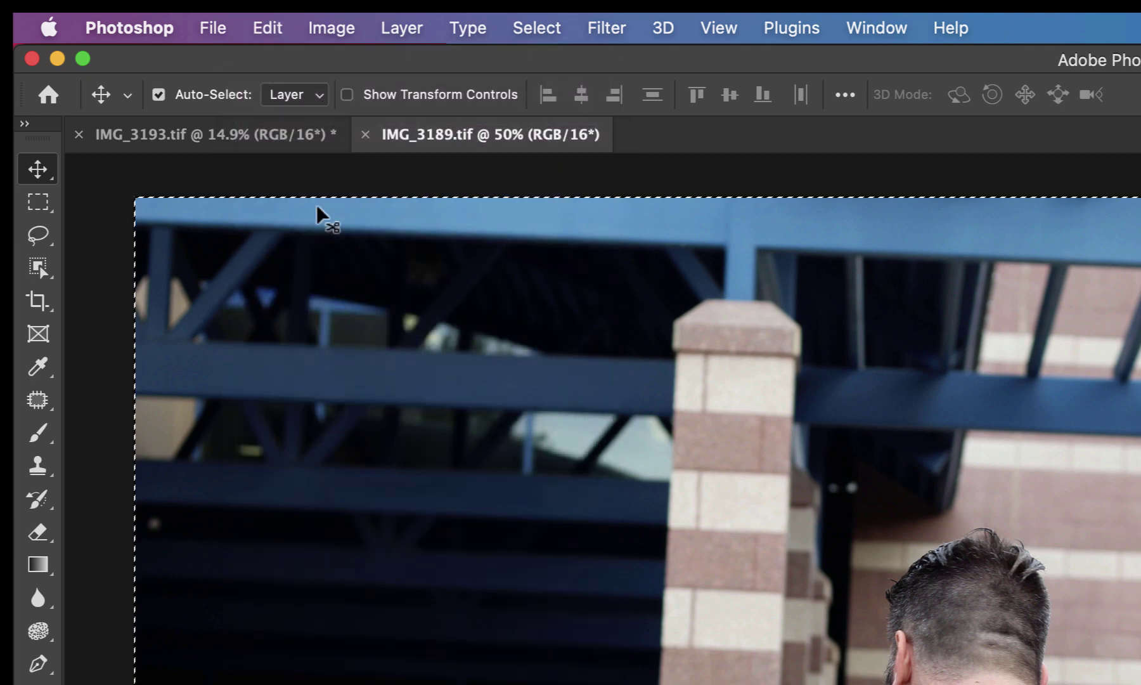
Paste the copied photo into IMG_3193.tif and move it into the white area directly below the first photo, at X 0 px, Y 3456 px.
click(228, 140)
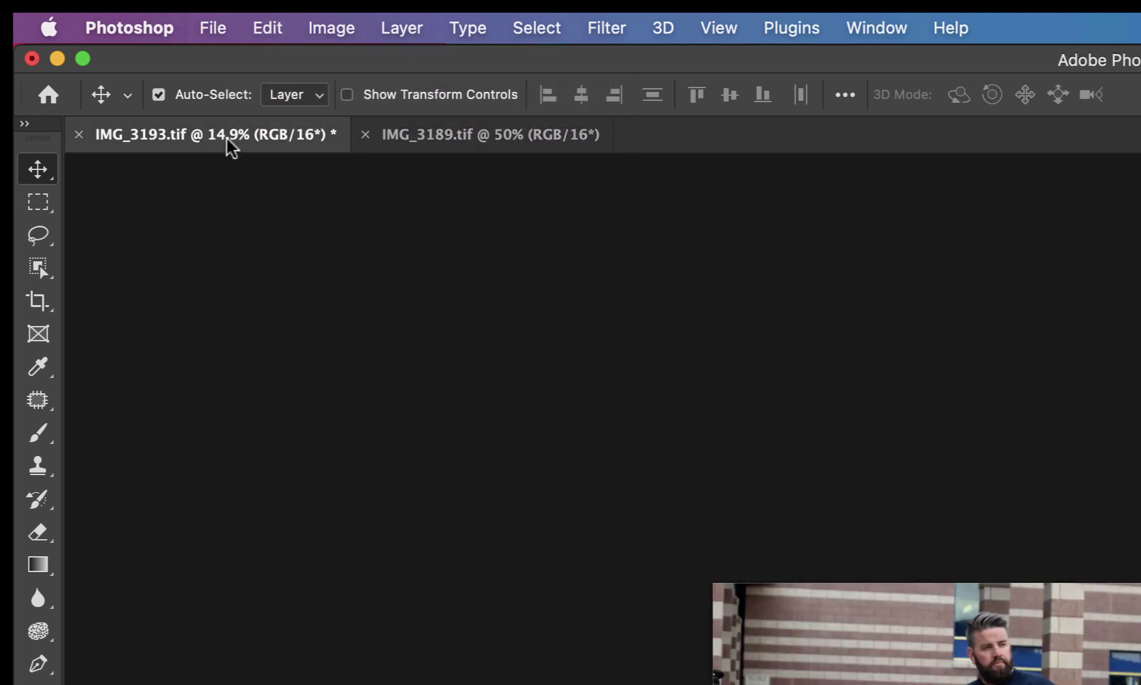
click(264, 33)
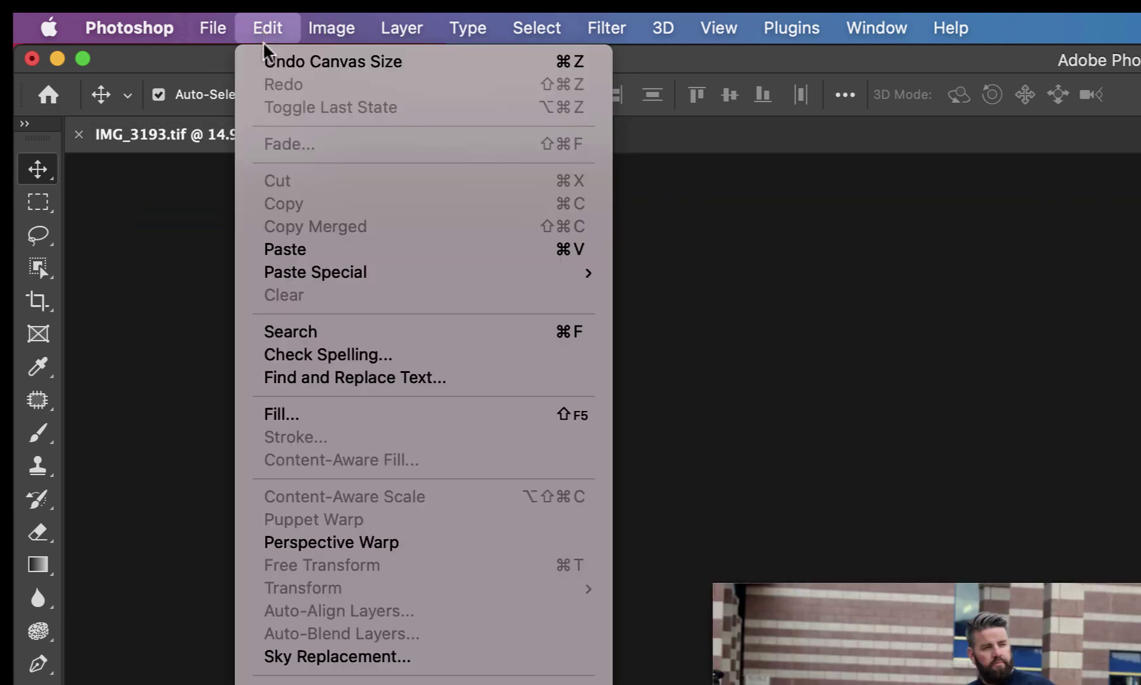
click(326, 255)
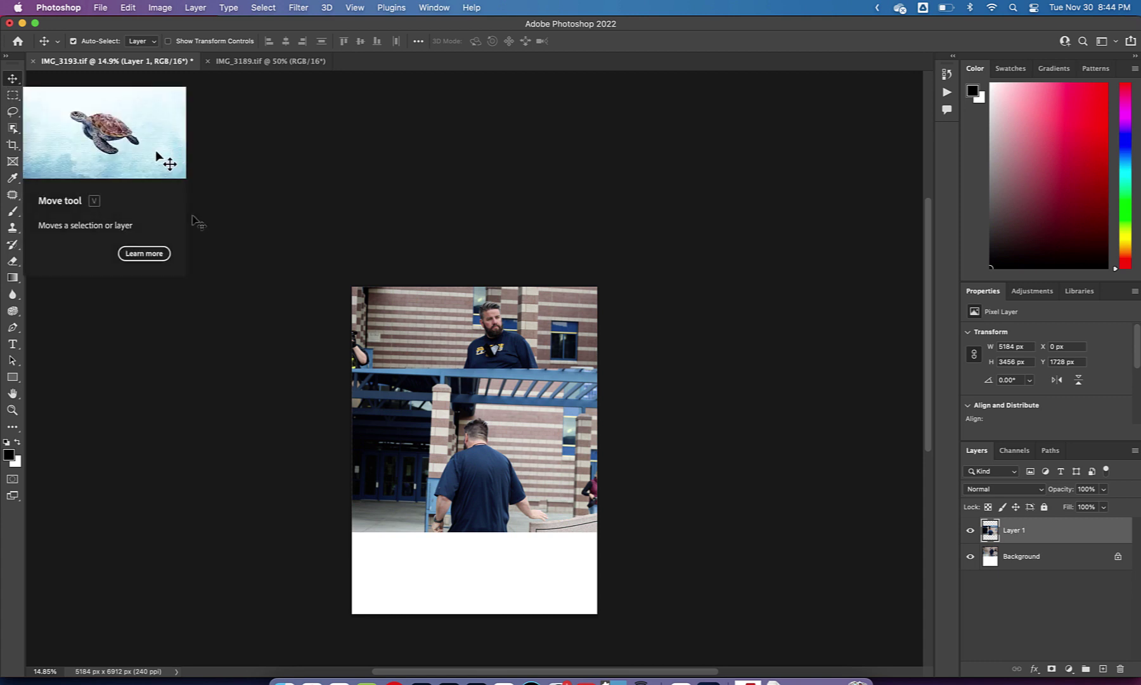
drag(472, 451, 467, 523)
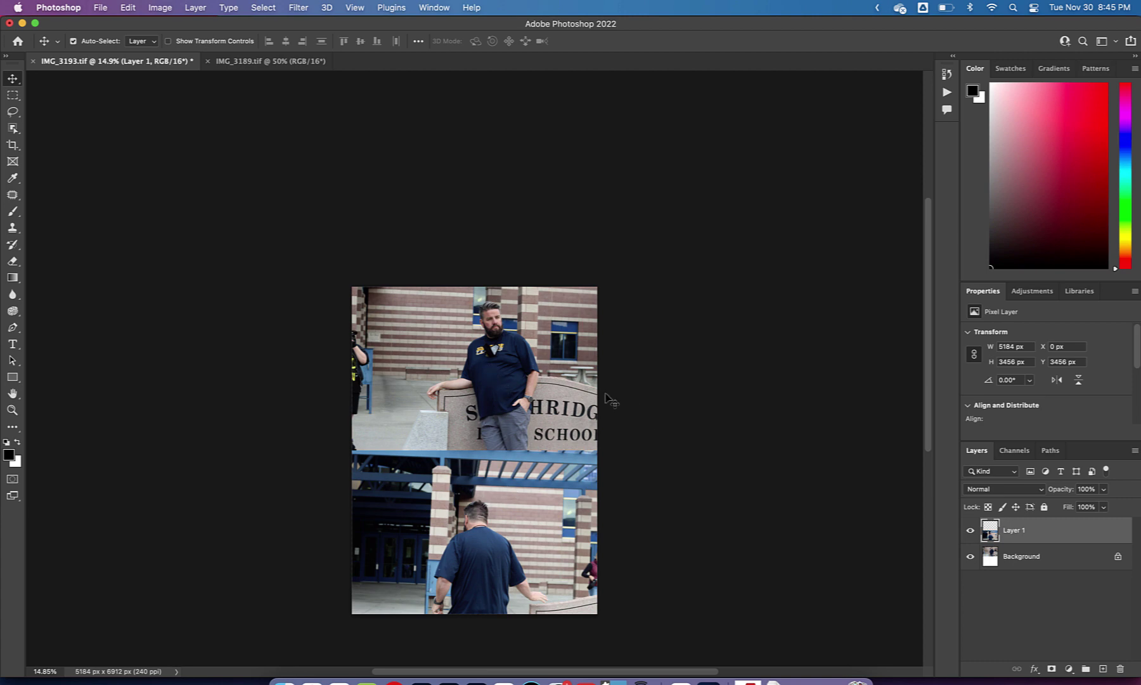
click(159, 8)
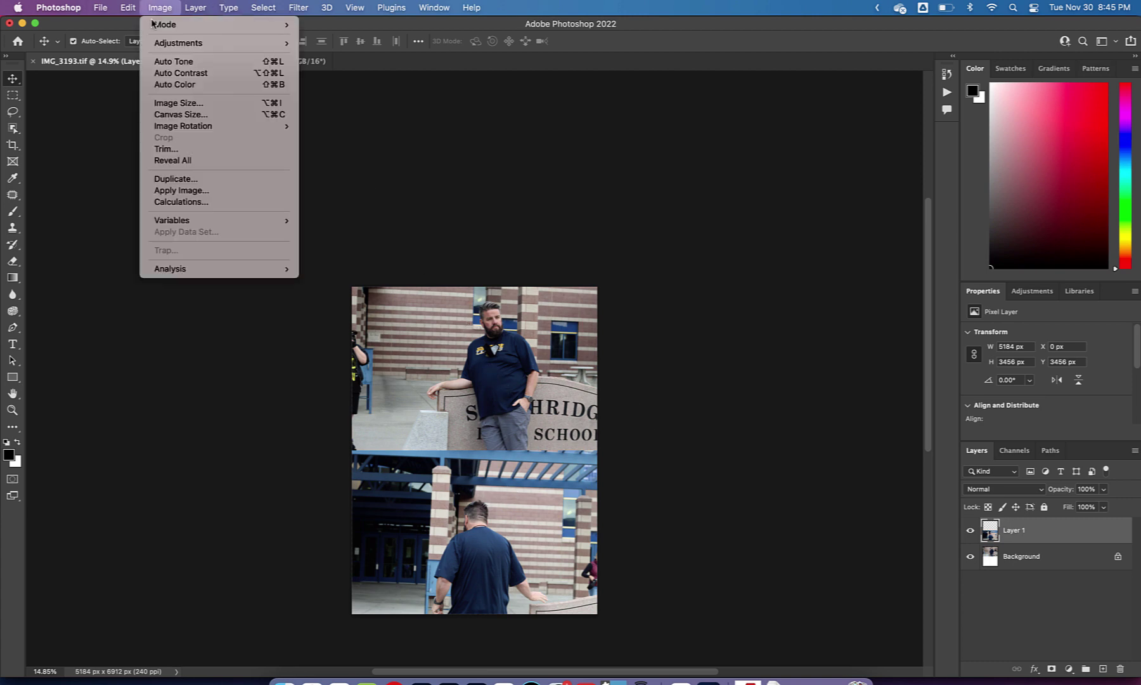
click(175, 116)
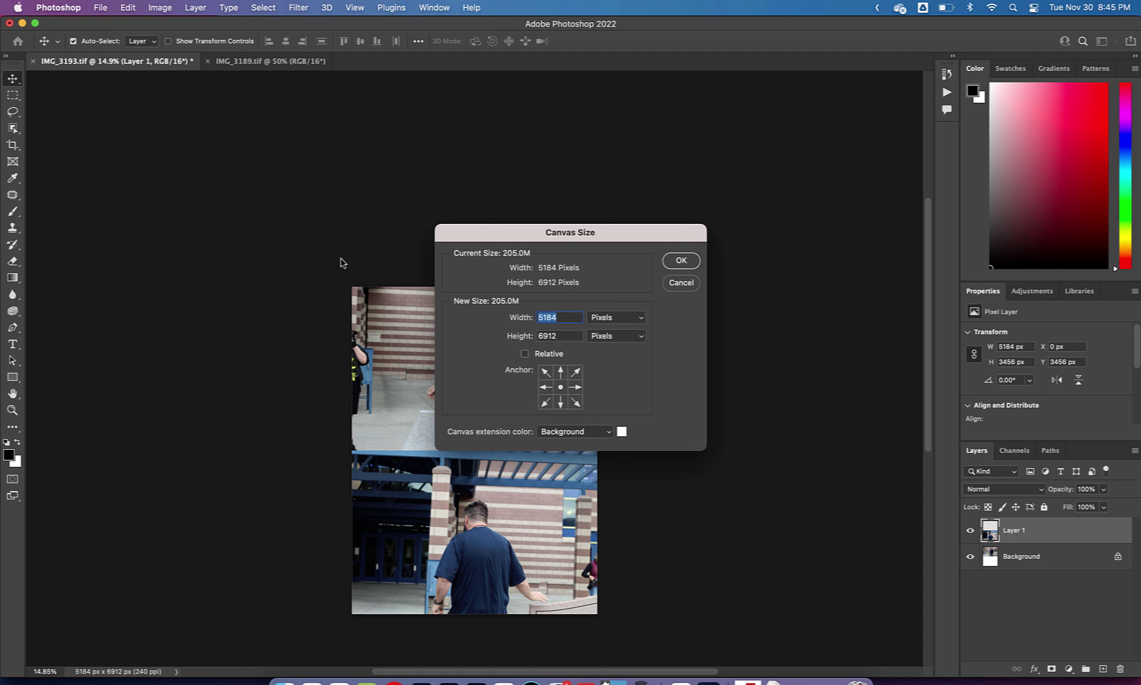
click(546, 387)
click(682, 285)
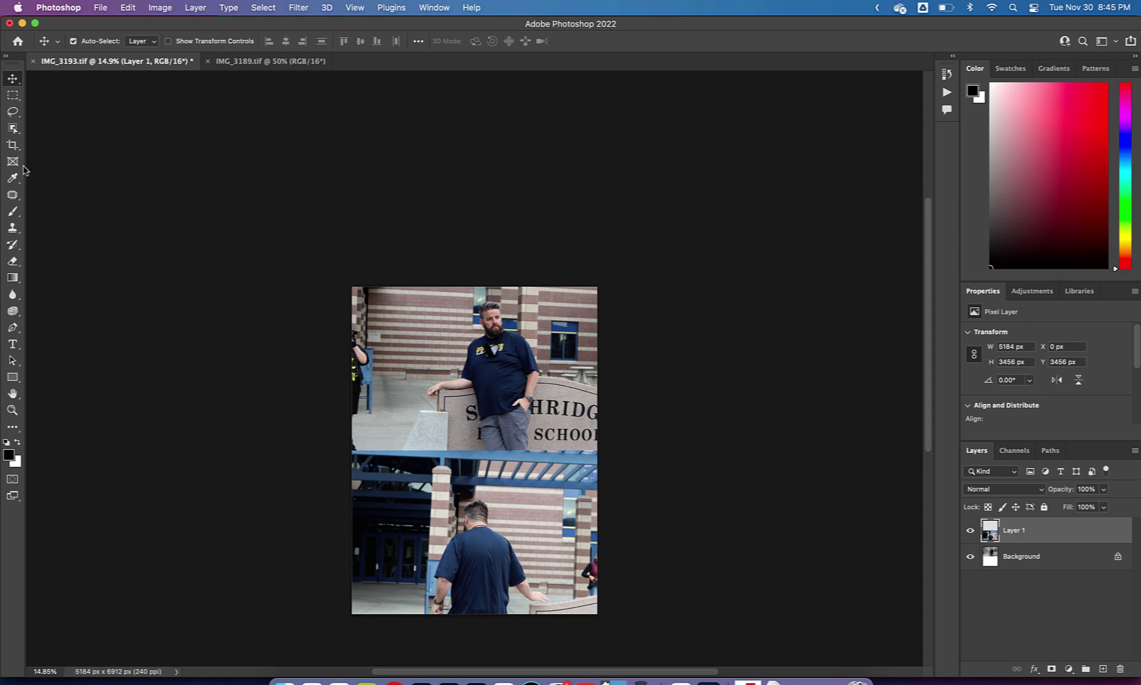
Extend the canvas to the right of both photos with the Crop tool, making it about 7257 px wide with a blank white strip.
click(13, 145)
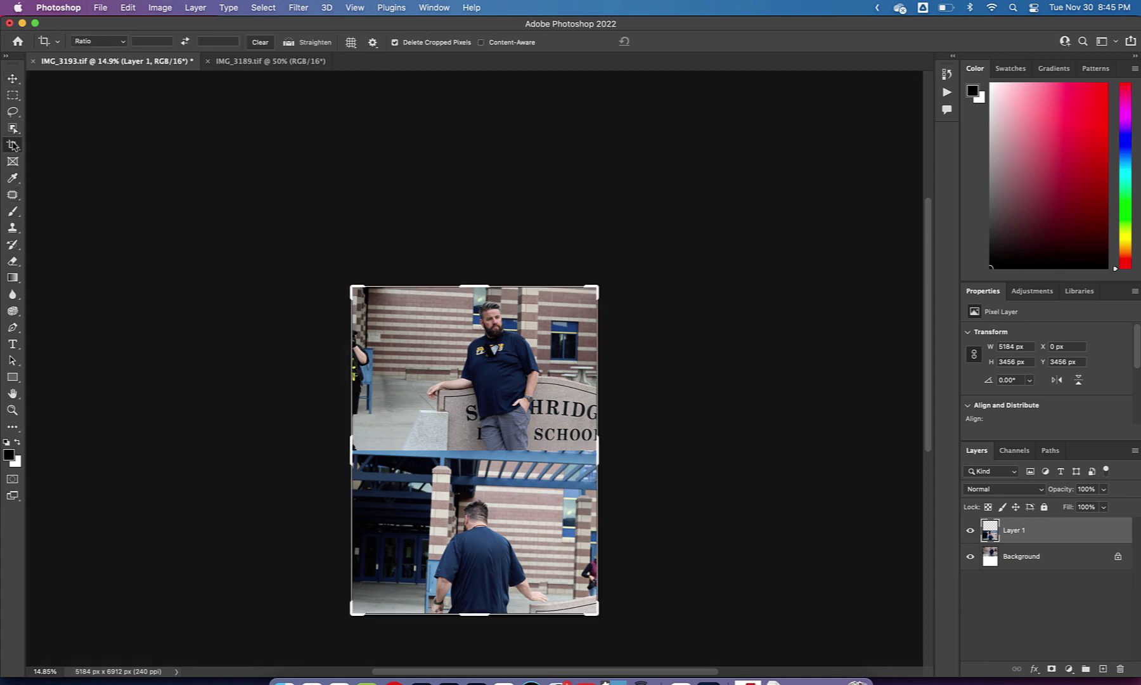
click(594, 447)
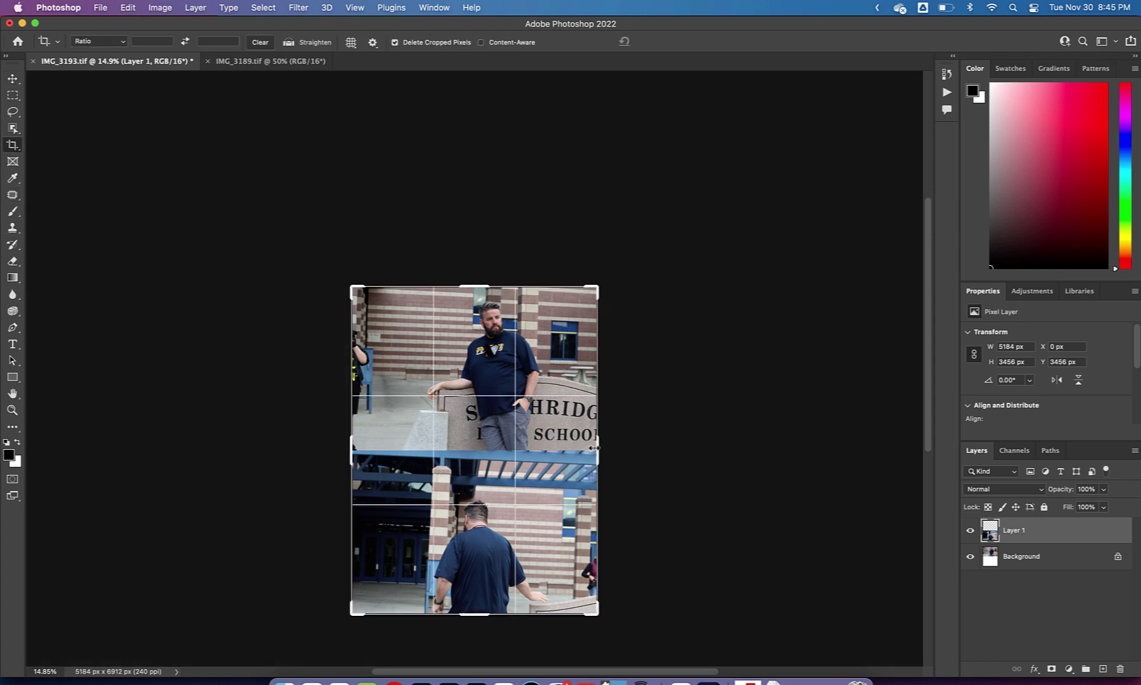
drag(621, 453, 651, 455)
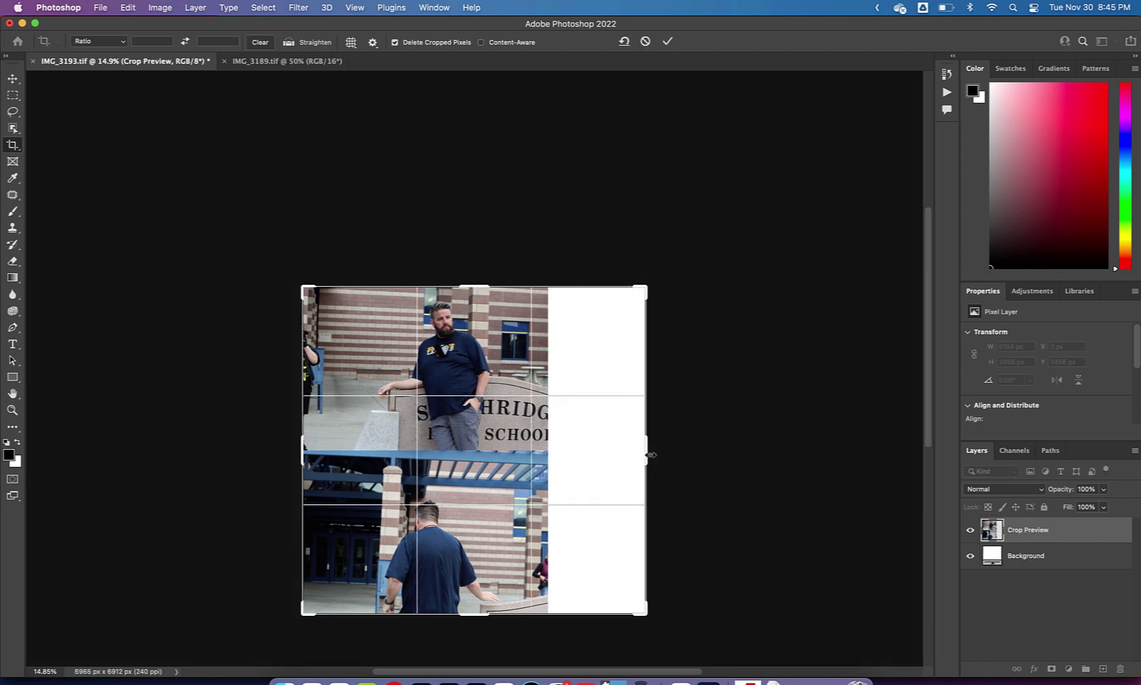
key(Return)
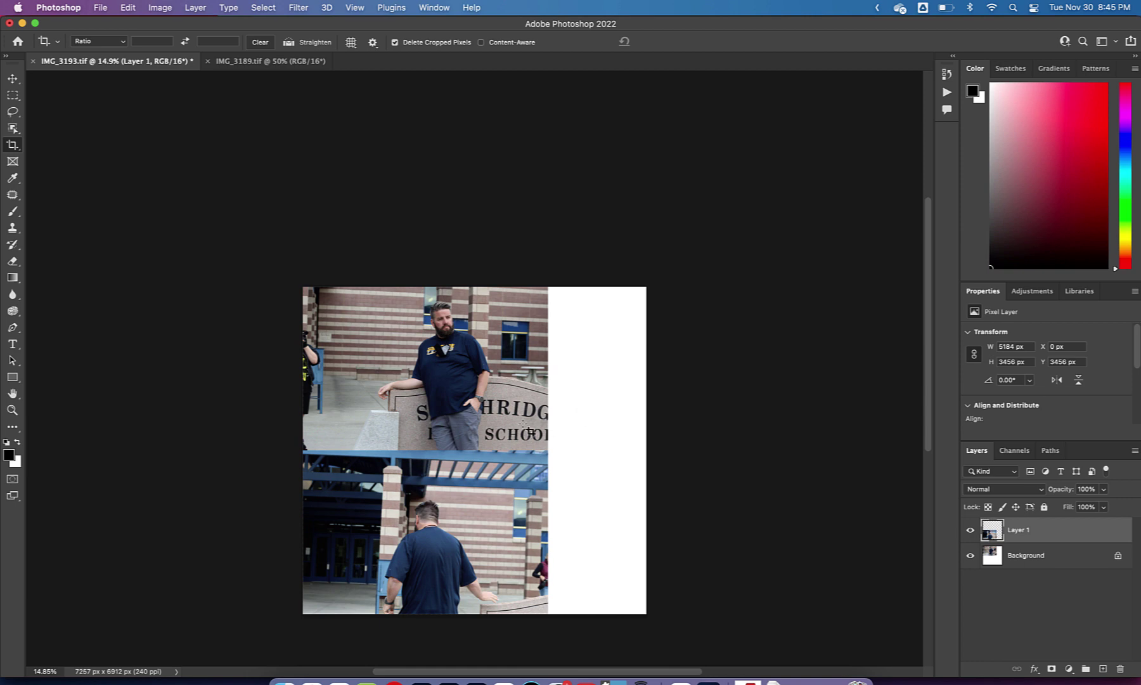
Add the caption "Me when they tell me to show my good side." in the white strip and move it slightly down beside the upper photo.
click(12, 344)
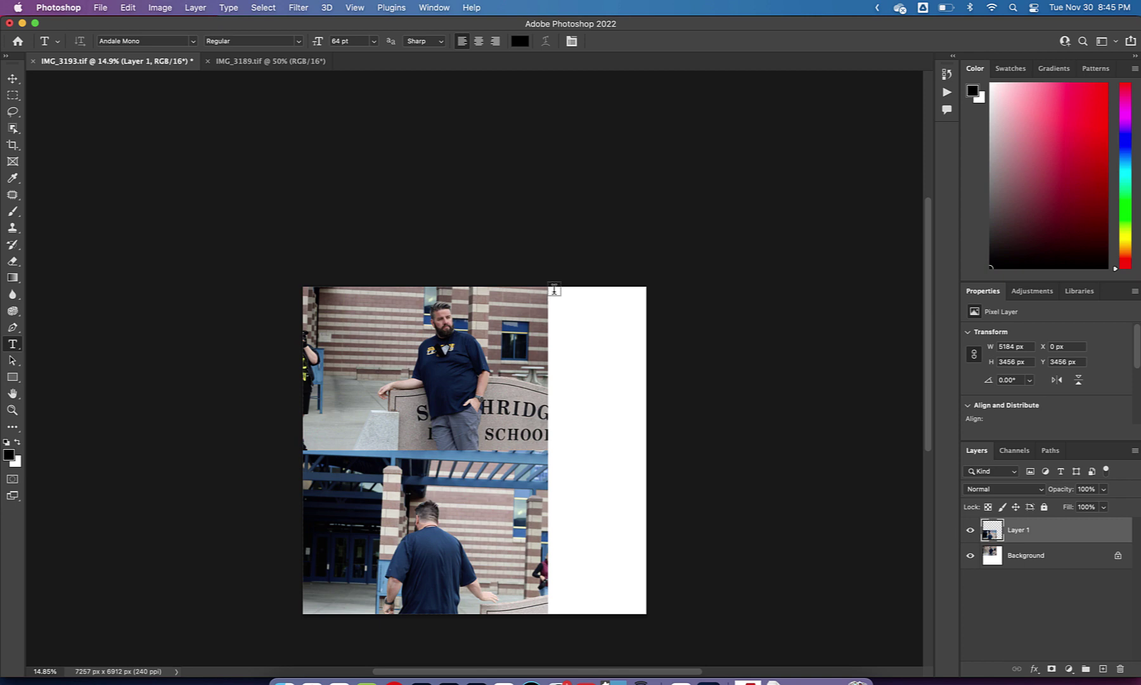
mouse_move(554, 287)
mouse_down()
mouse_move(563, 340)
mouse_move(636, 448)
mouse_up()
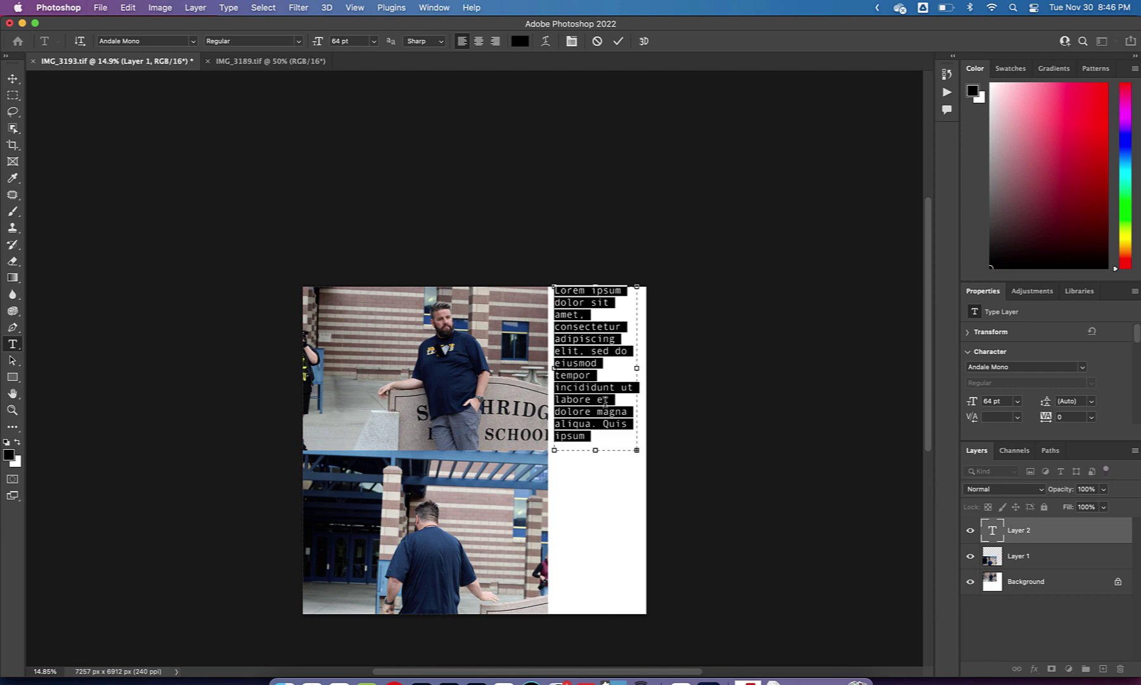
text(He)
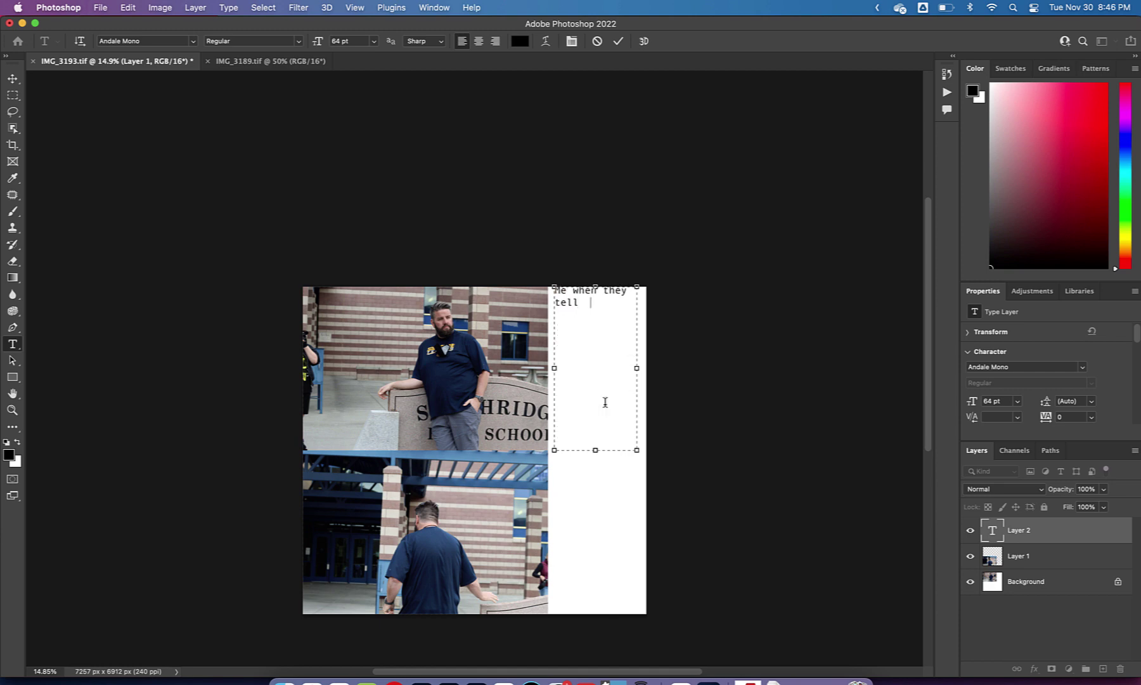
text(me to show my good side.)
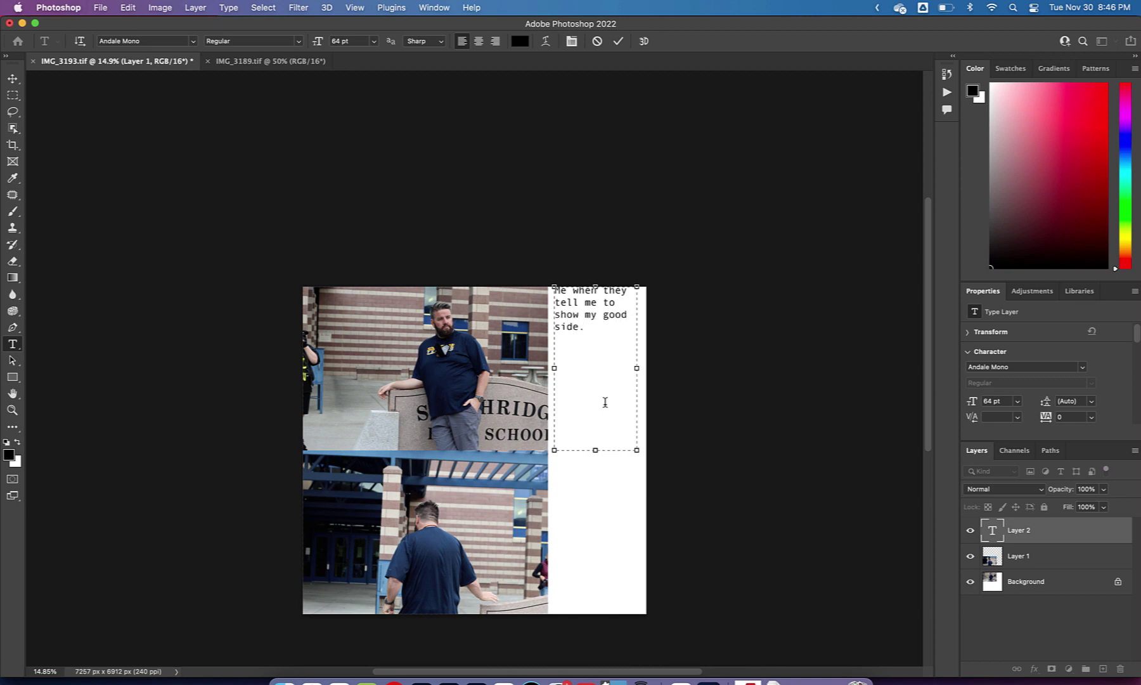
click(619, 42)
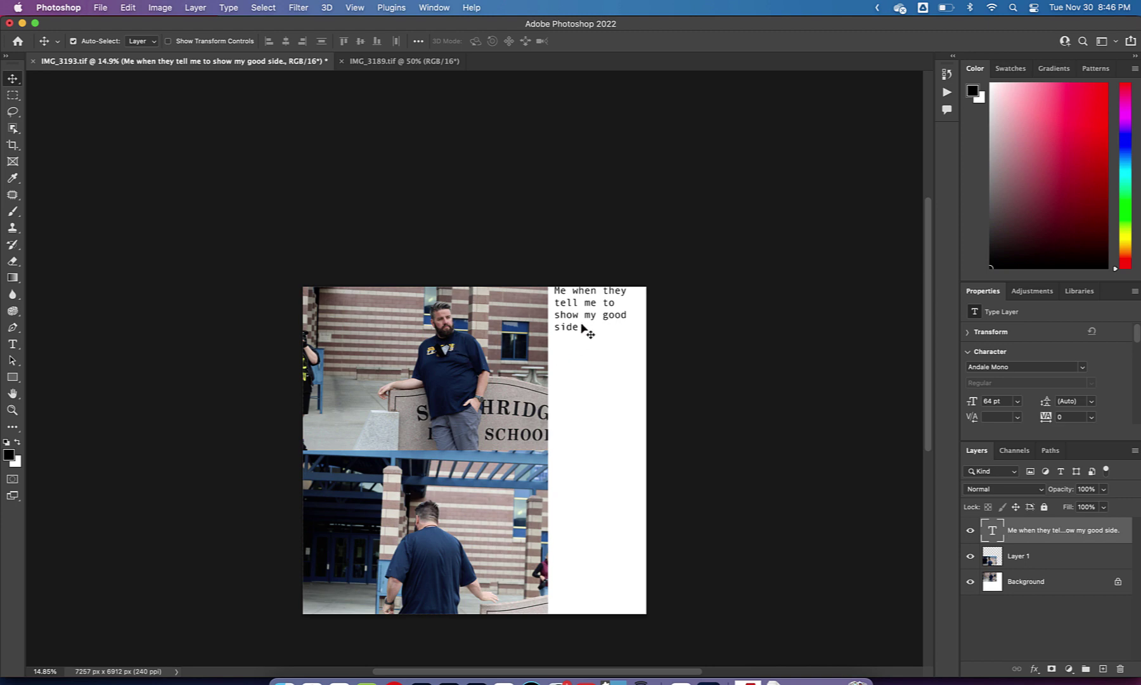
drag(592, 312, 592, 347)
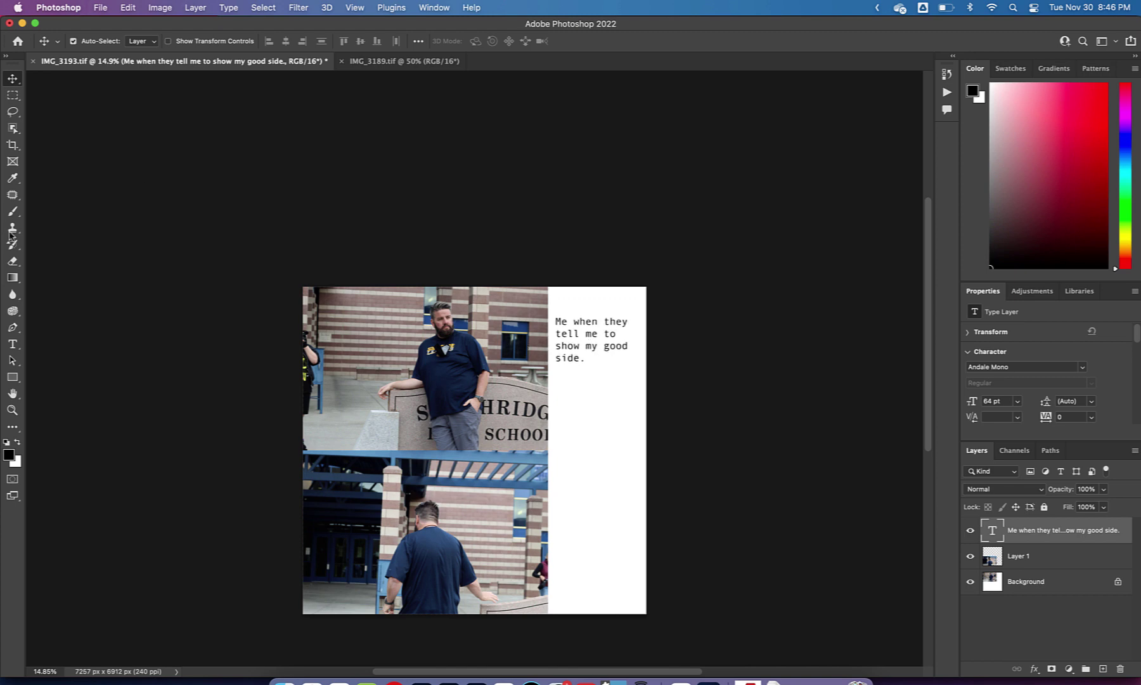
Add the caption "The photo that they take." in the white strip beside the lower photo and nudge it slightly down.
click(18, 347)
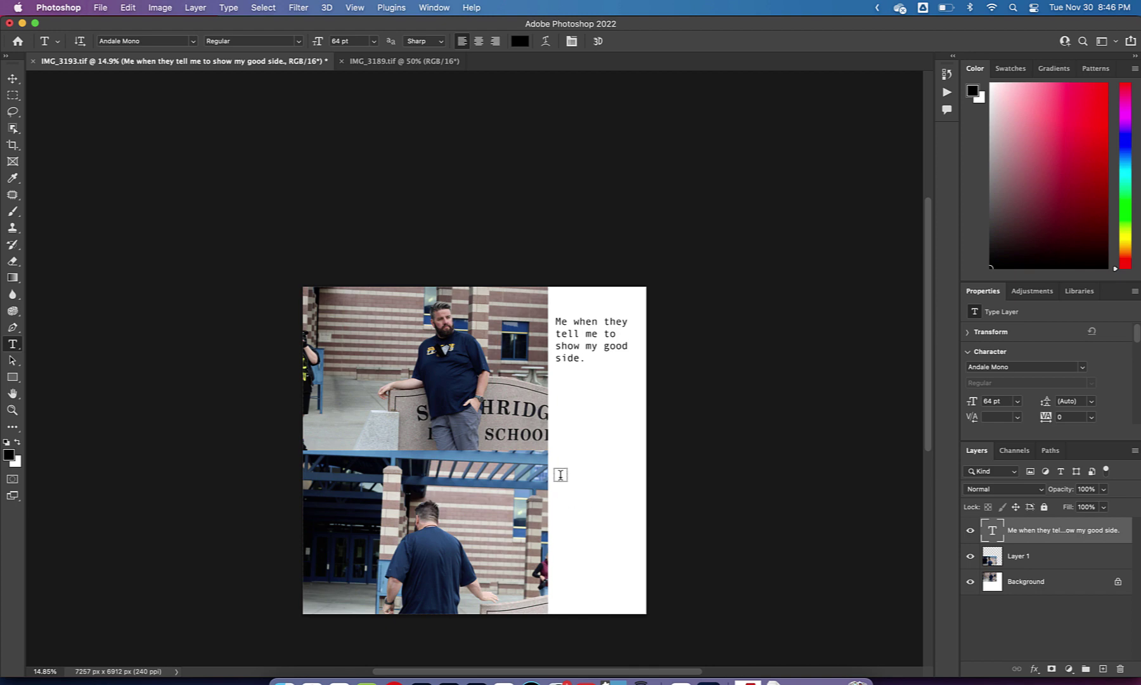
drag(557, 469, 629, 562)
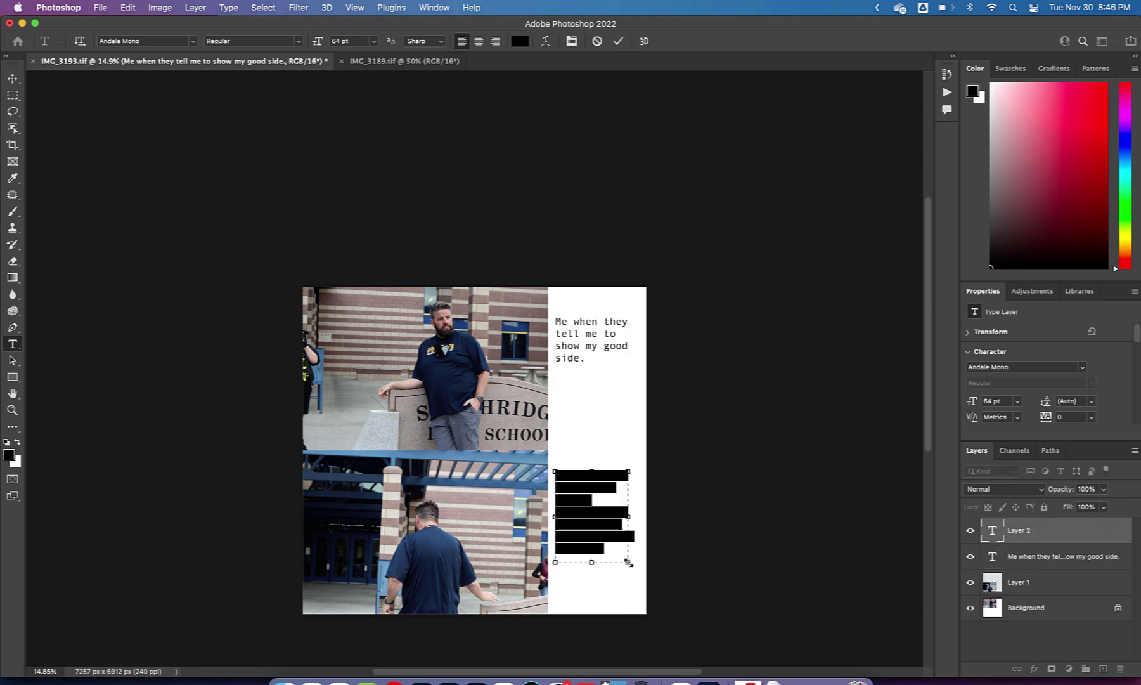
key(BackSpace)
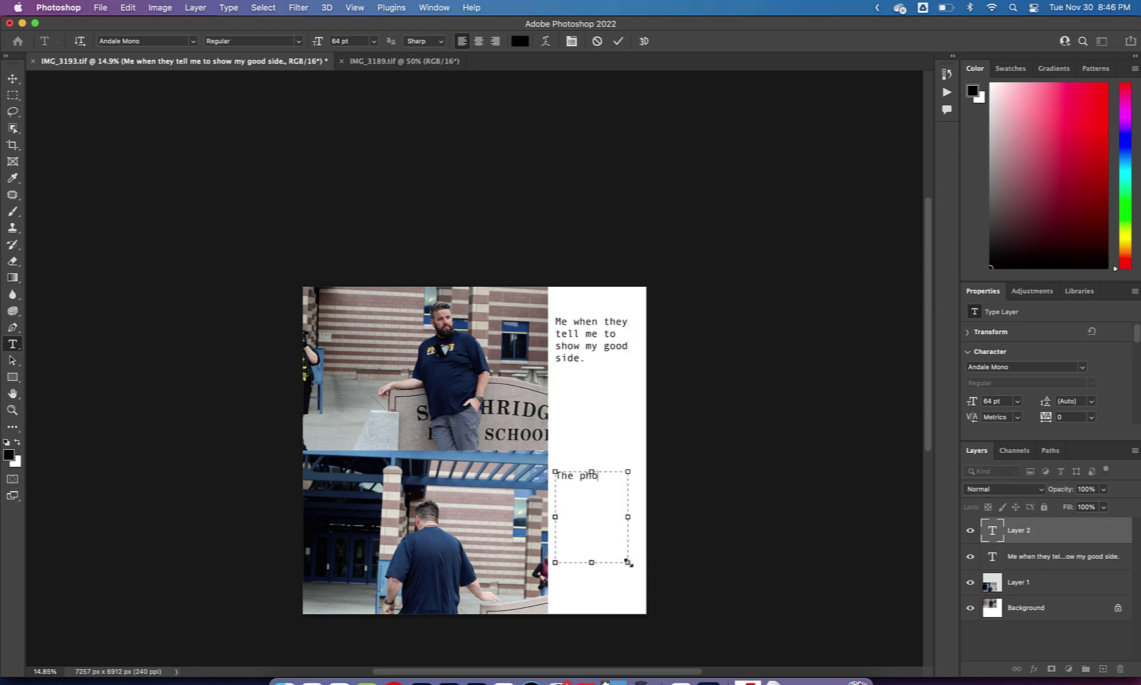
text(The photo that )
text(they too)
key(BackSpace)
key(BackSpace)
text(ake)
key(super+Return)
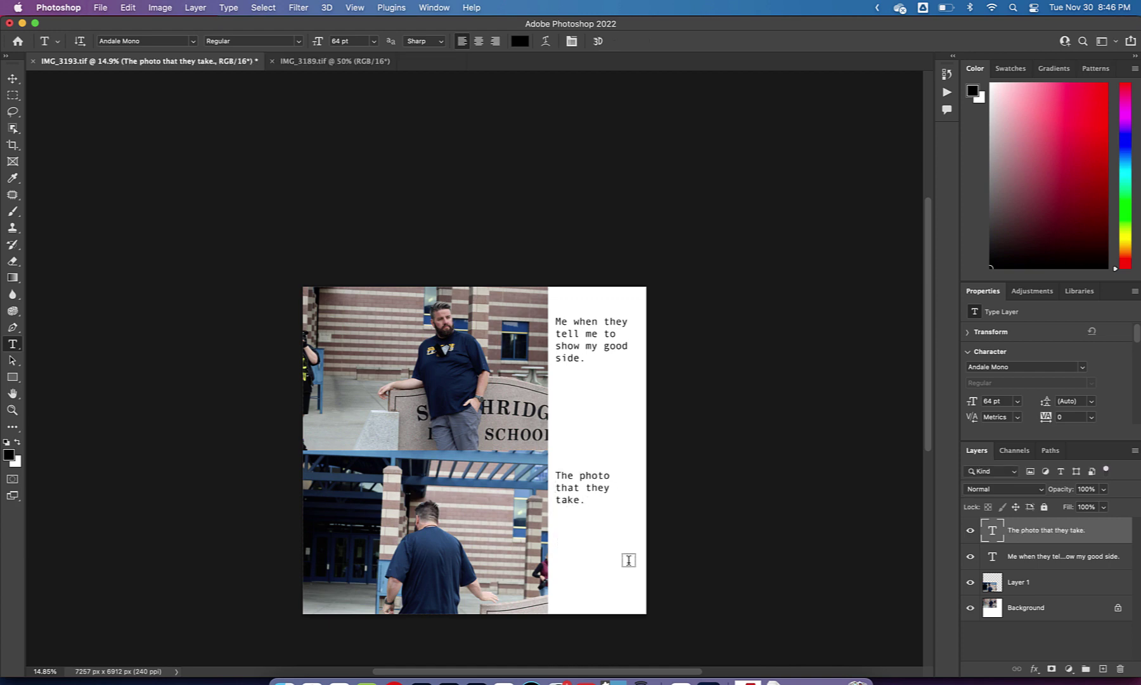
key(v)
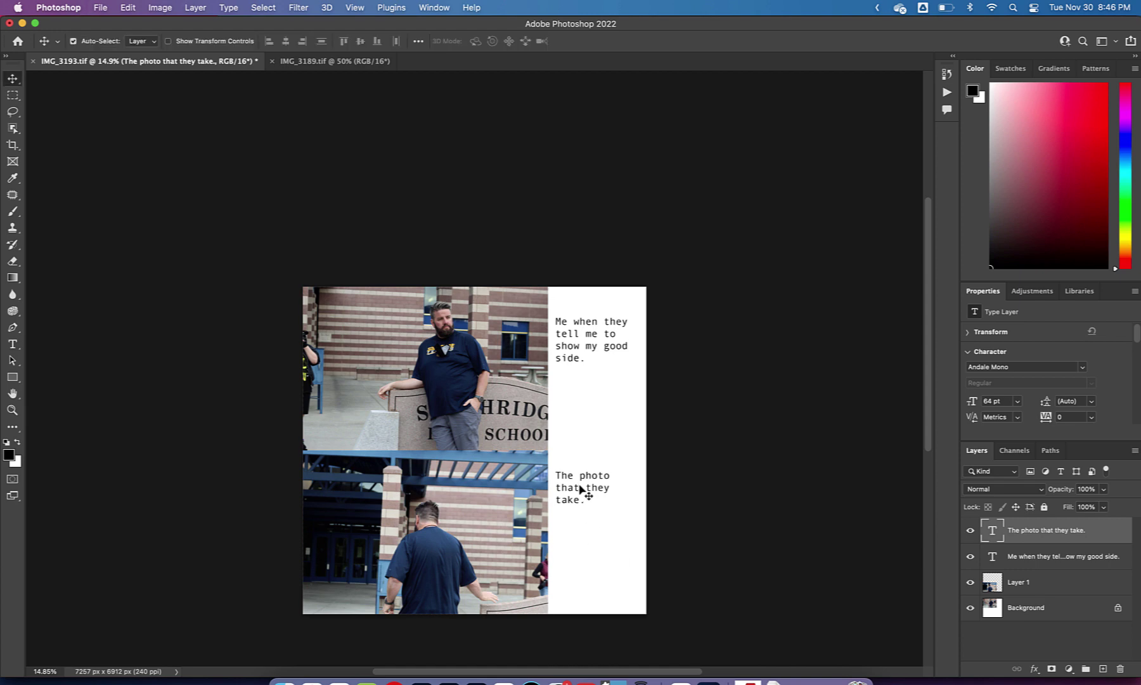
drag(579, 487, 580, 490)
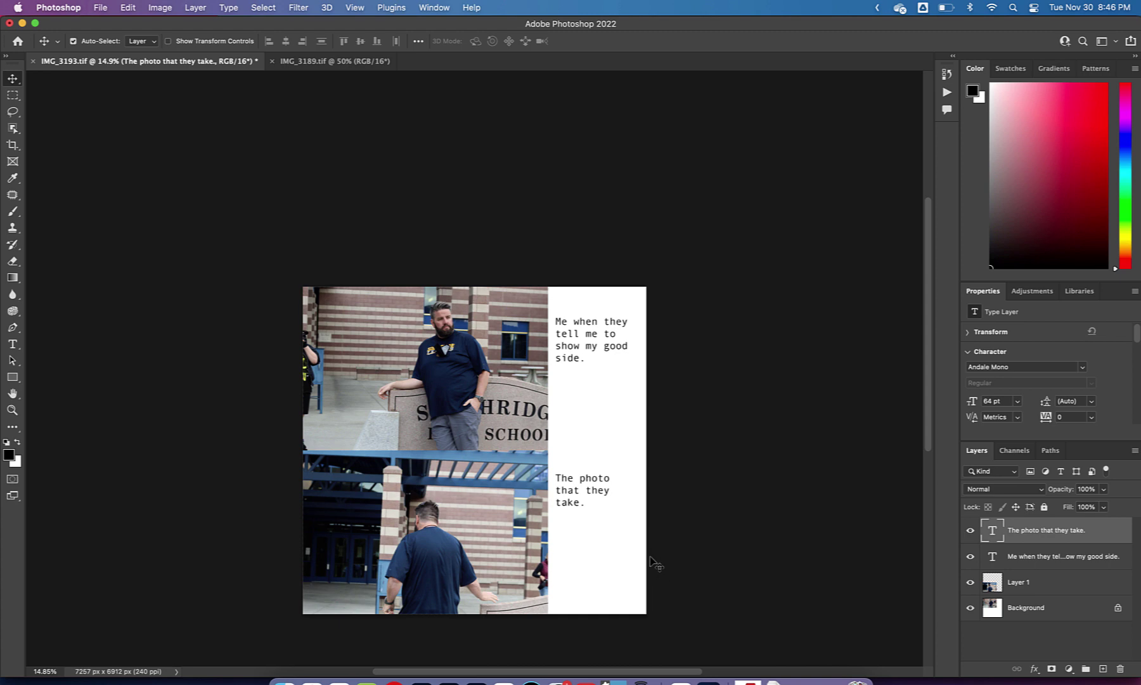
Save the captioned two-panel meme IMG_3193.tif.
scroll(501, 443, up, 3)
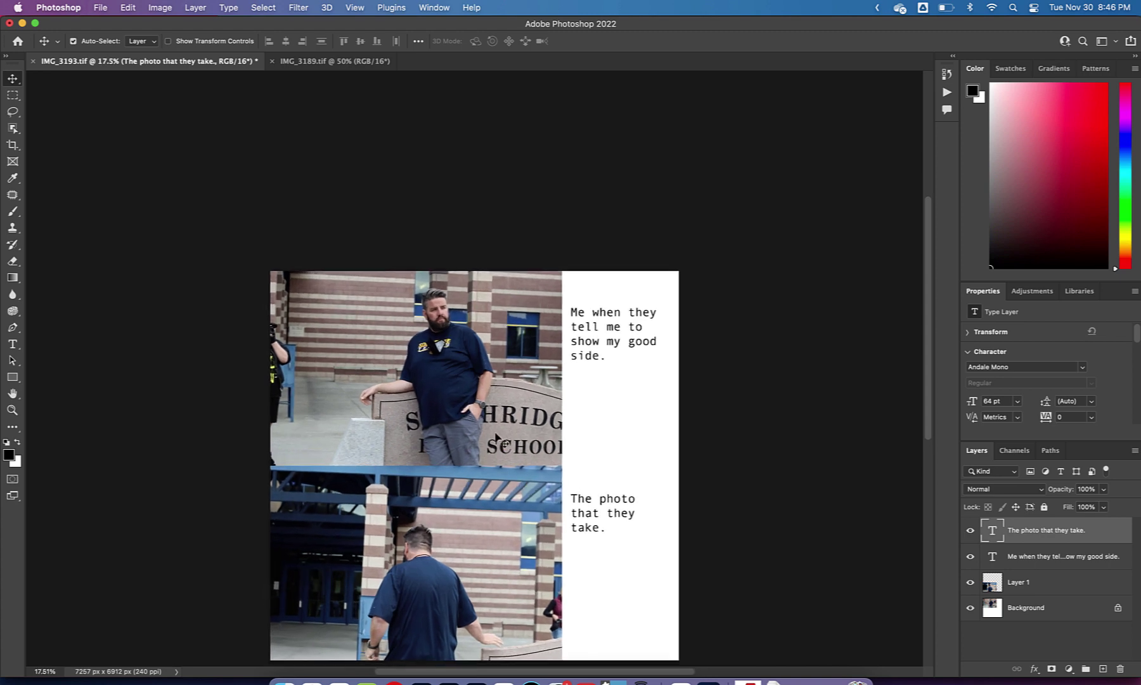
scroll(495, 435, up, 1)
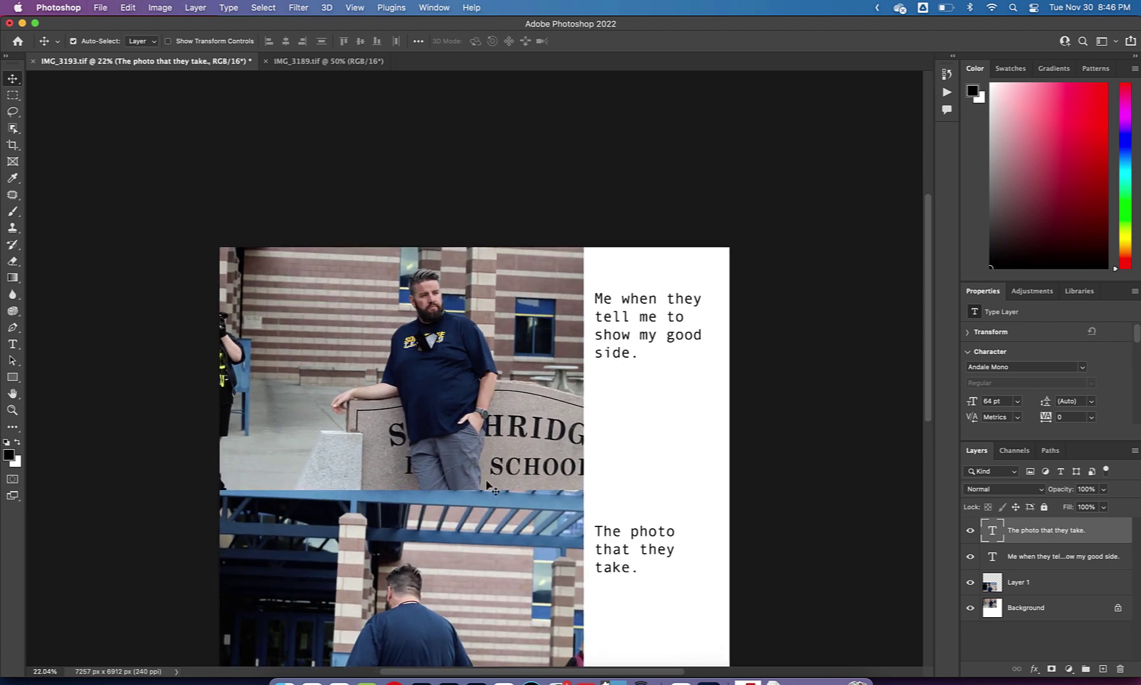
drag(487, 482, 479, 365)
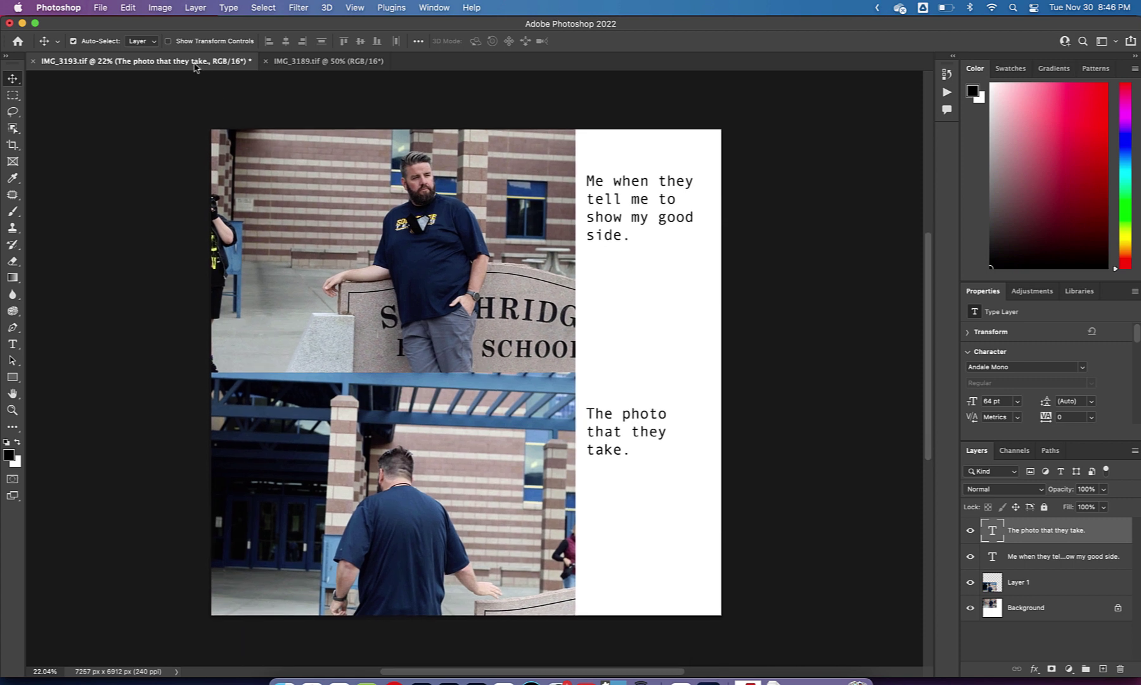
click(102, 8)
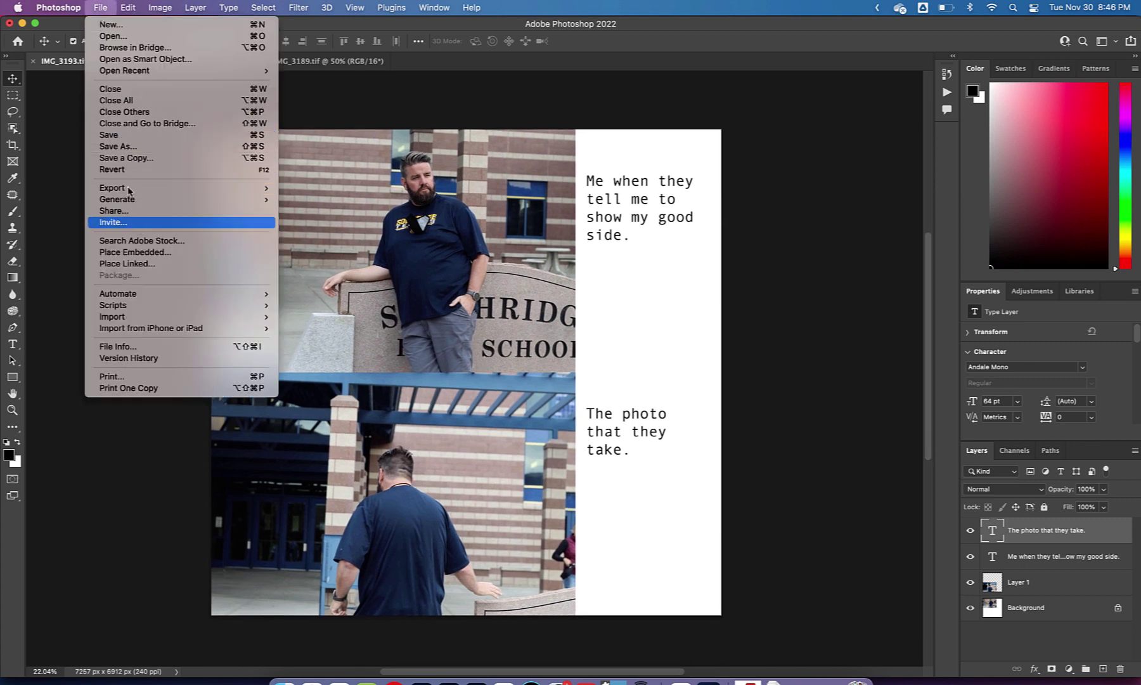
click(124, 135)
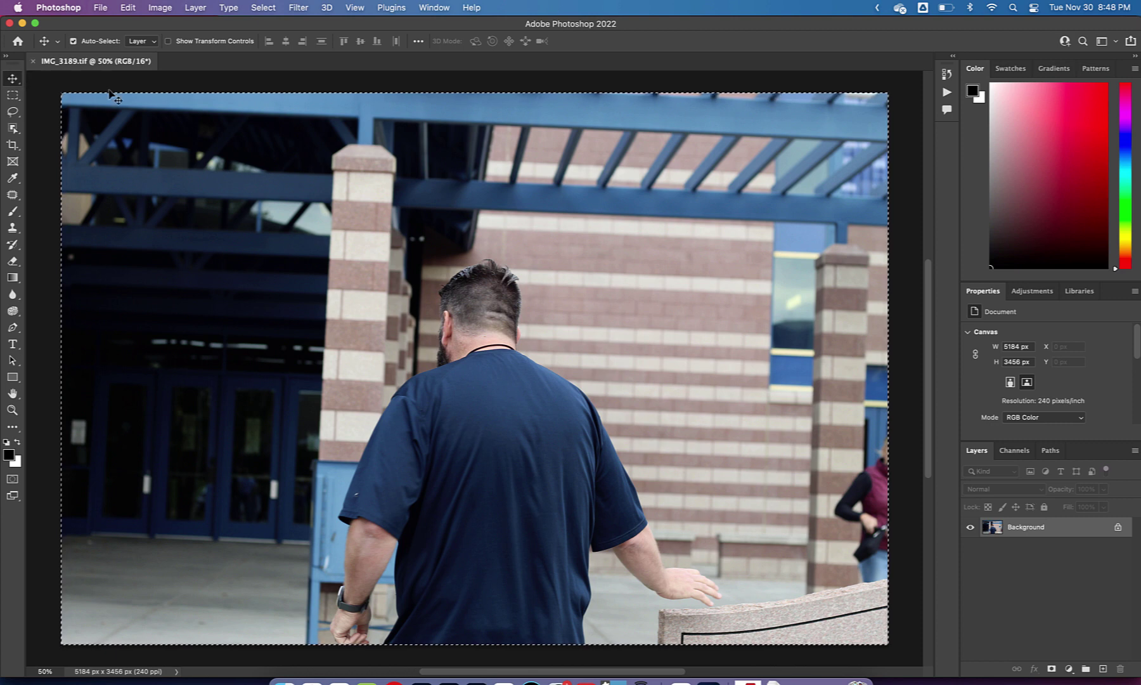
Close IMG_3189.tif and the Photoshop window to return to the Memes album in Lightroom.
key(super)
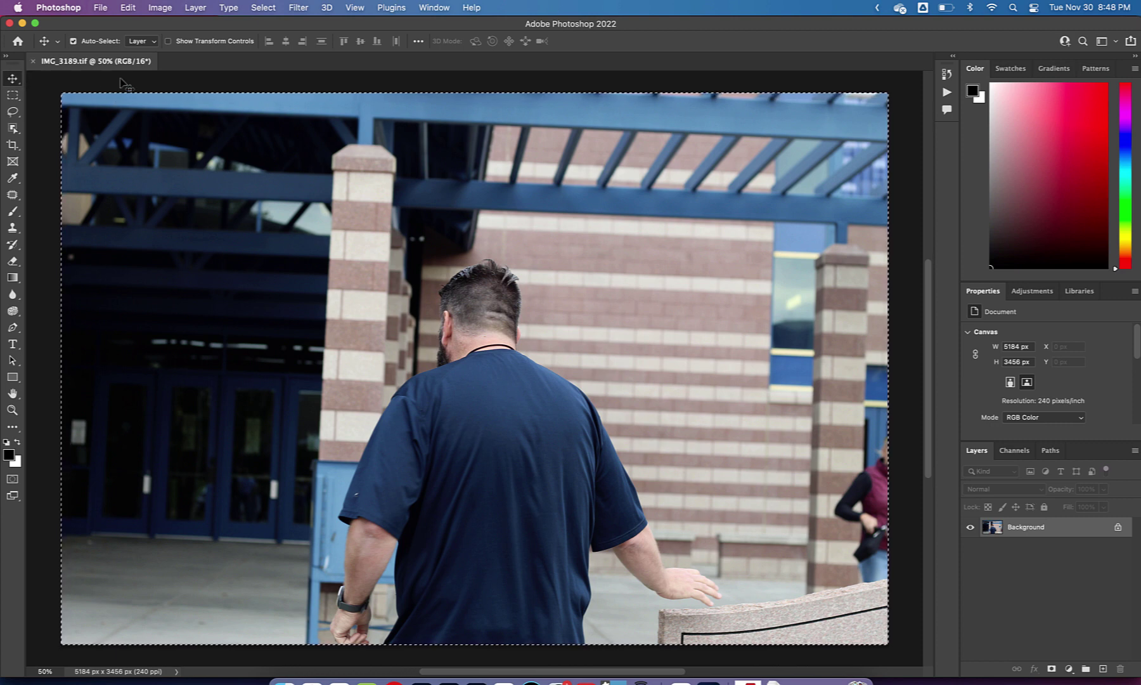
click(35, 64)
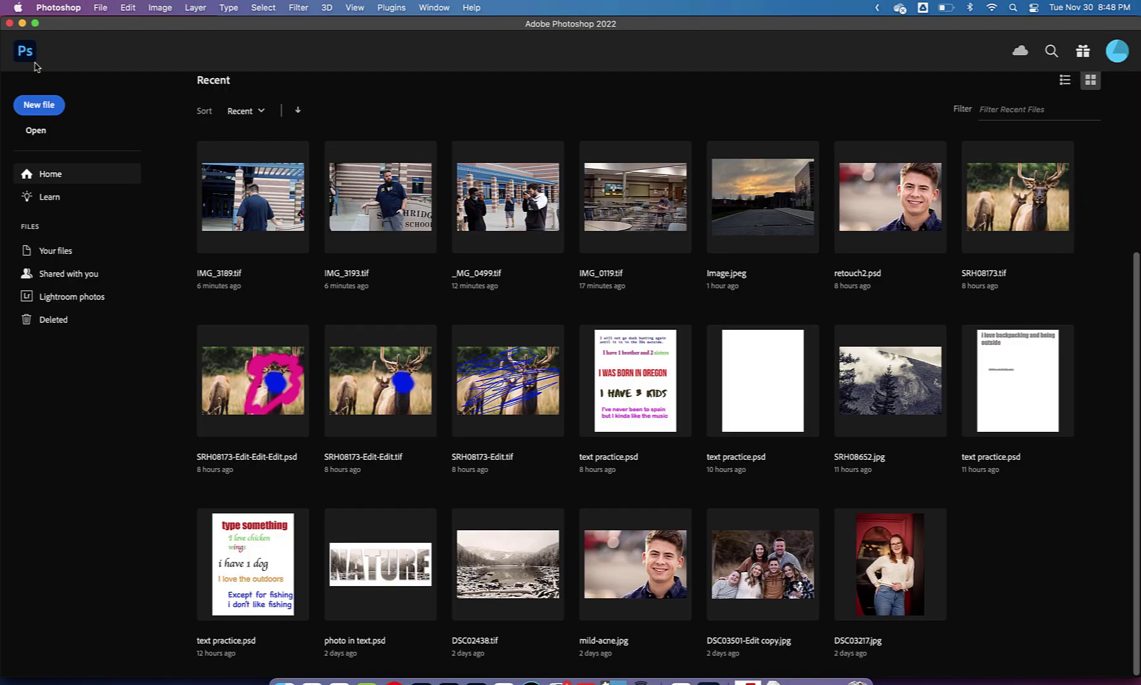
click(9, 24)
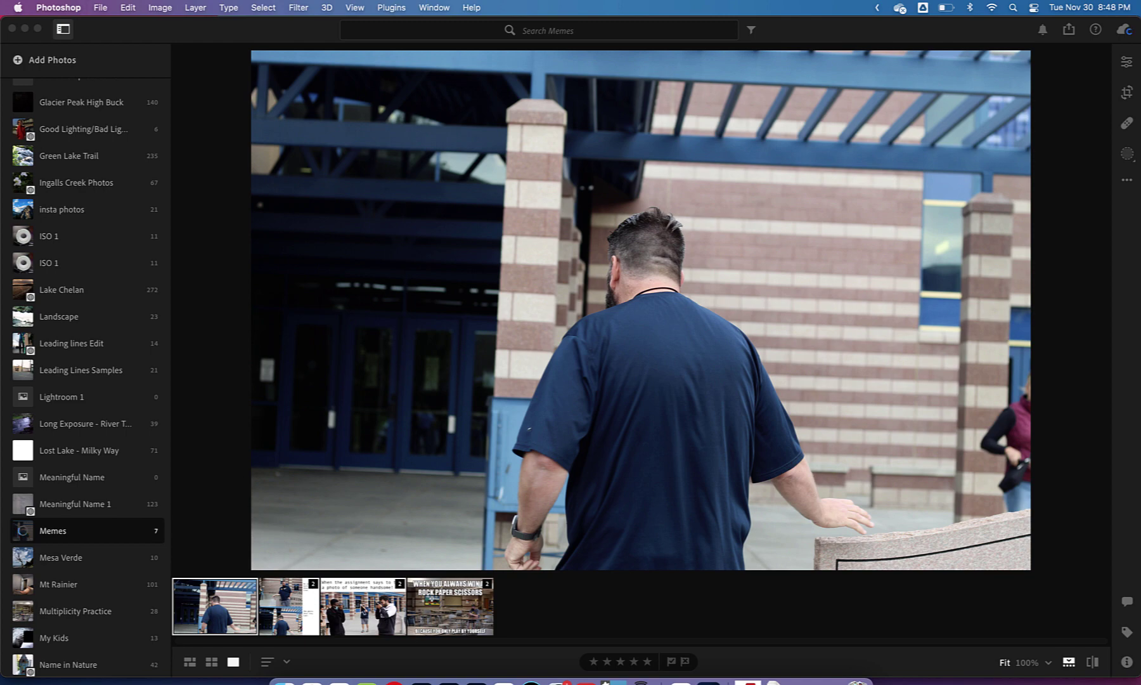
Look through the finished memes and the remaining photo in the Memes album.
key(Right)
key(Right)
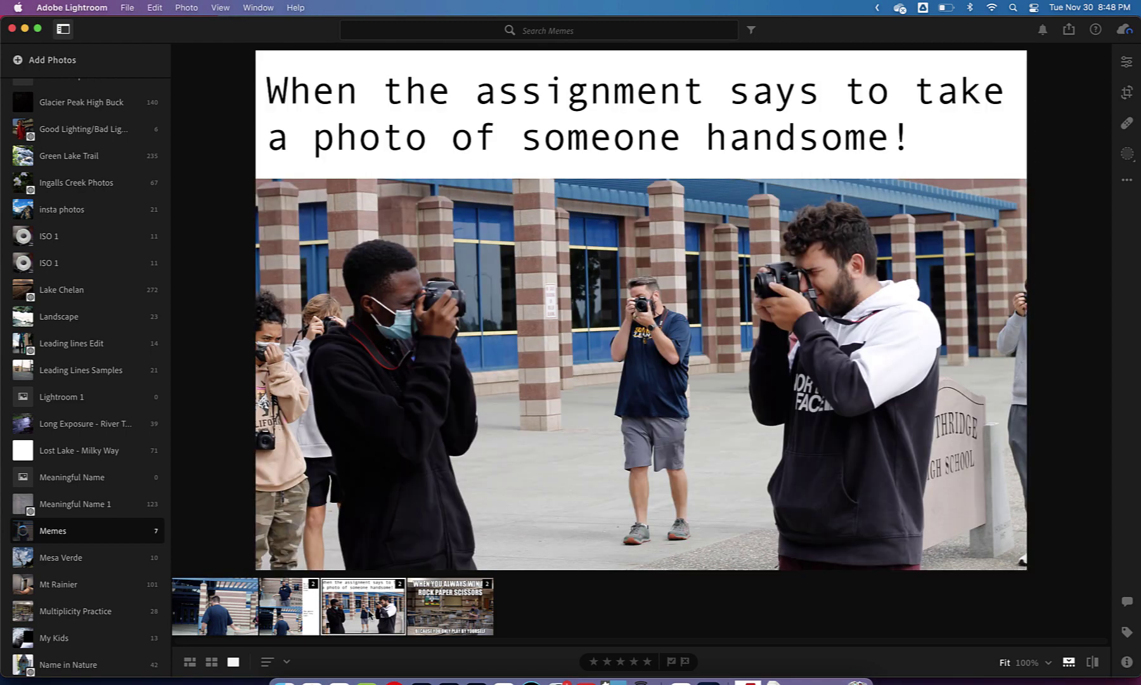
key(Right)
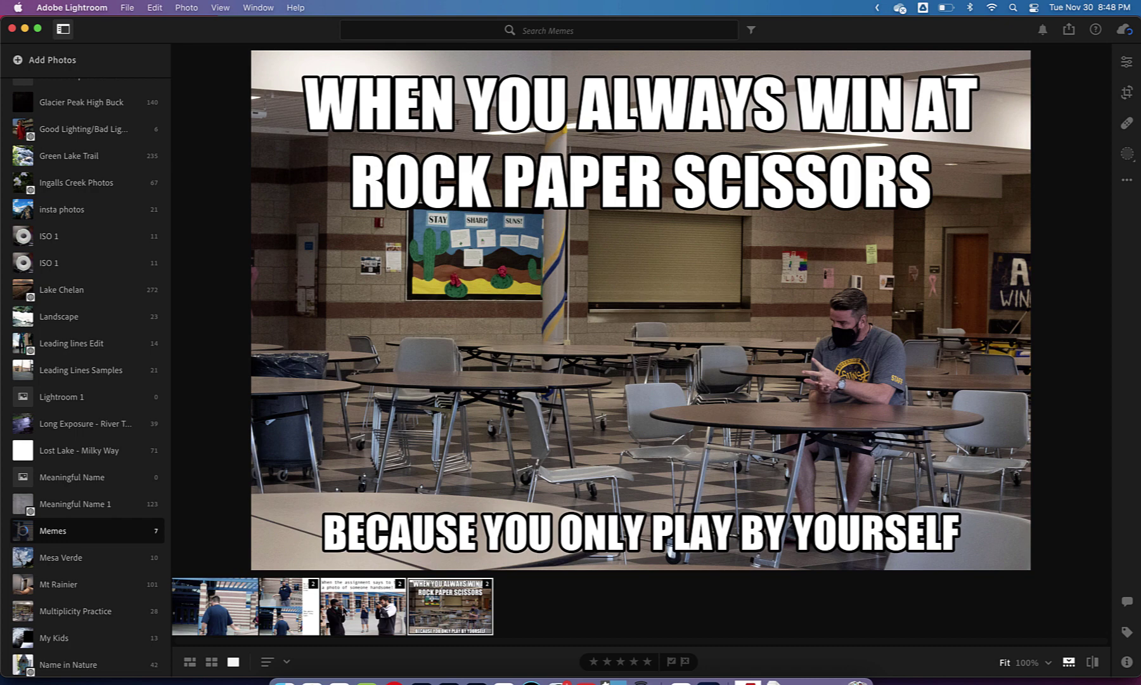
click(286, 618)
click(221, 614)
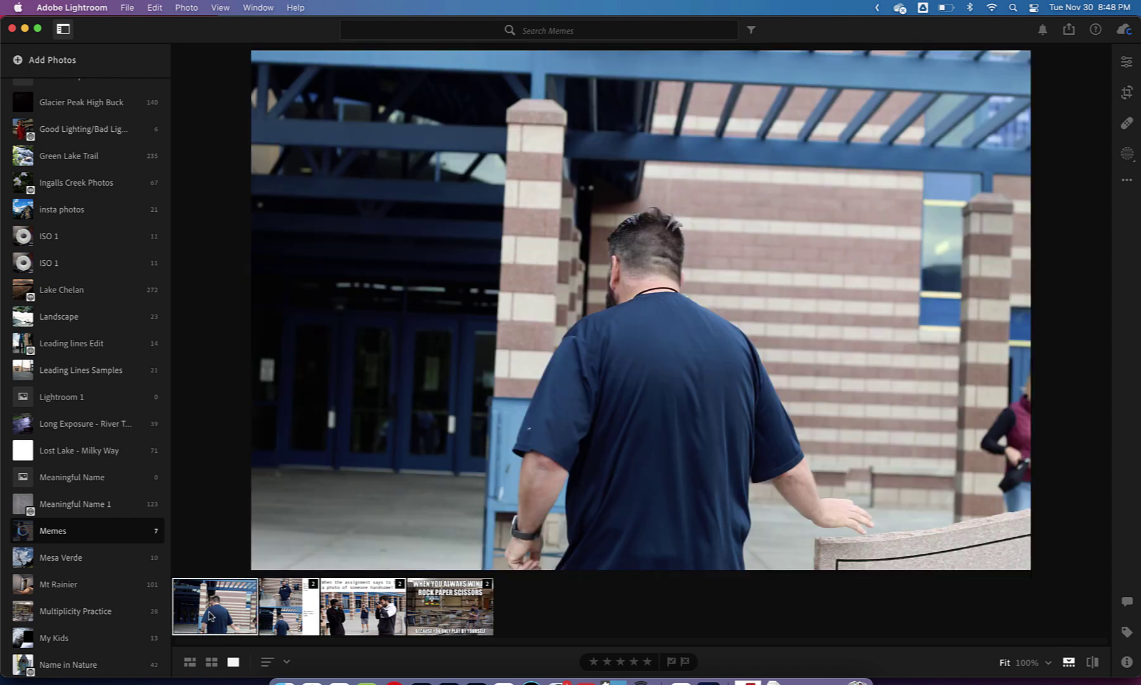
click(296, 608)
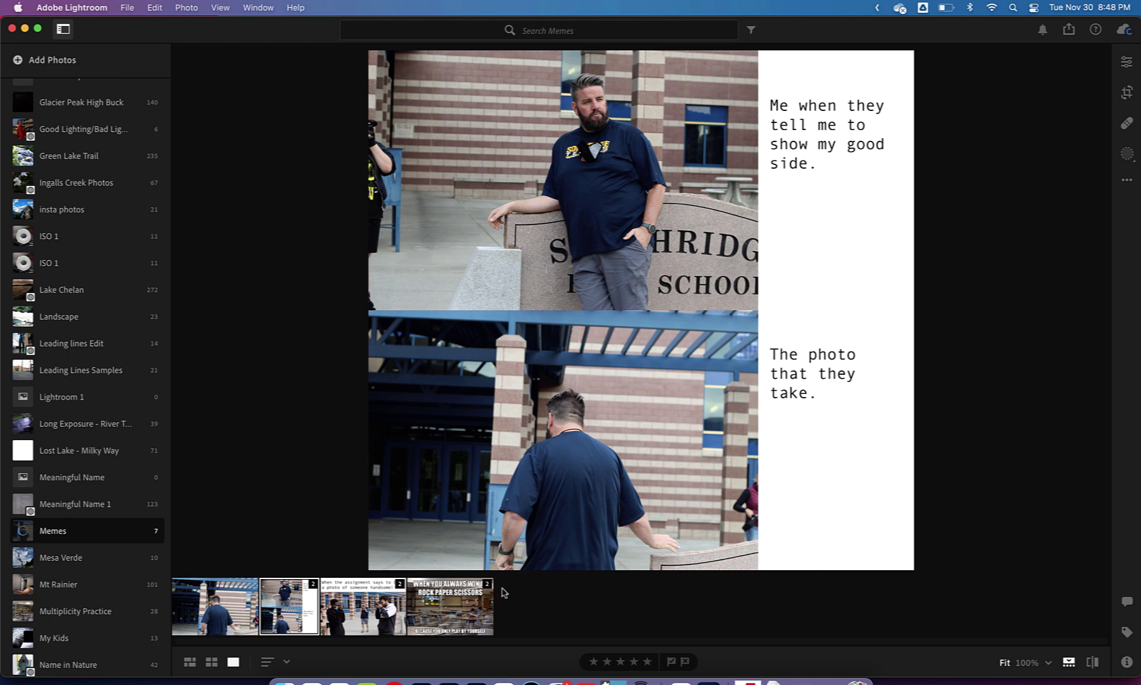
Move the uncaptioned photo of the man's back to the end of the Memes album and display the two-panel meme.
drag(212, 615, 537, 610)
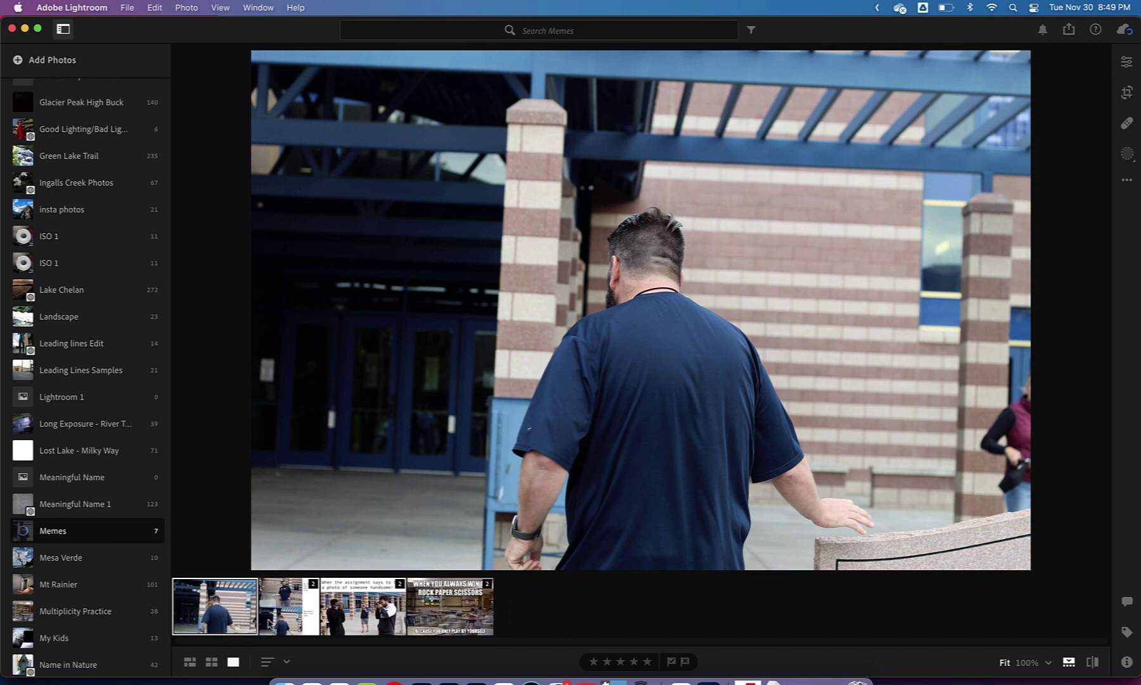
click(216, 613)
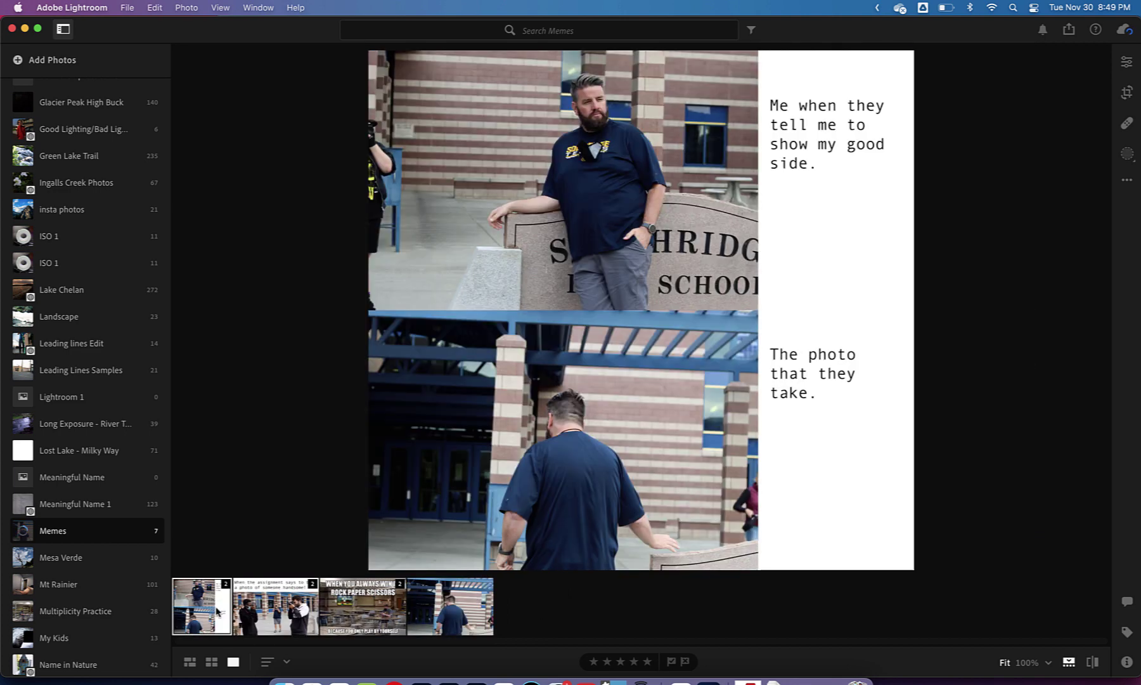
Start a Share & Invite link for the Memes album.
right_click(77, 537)
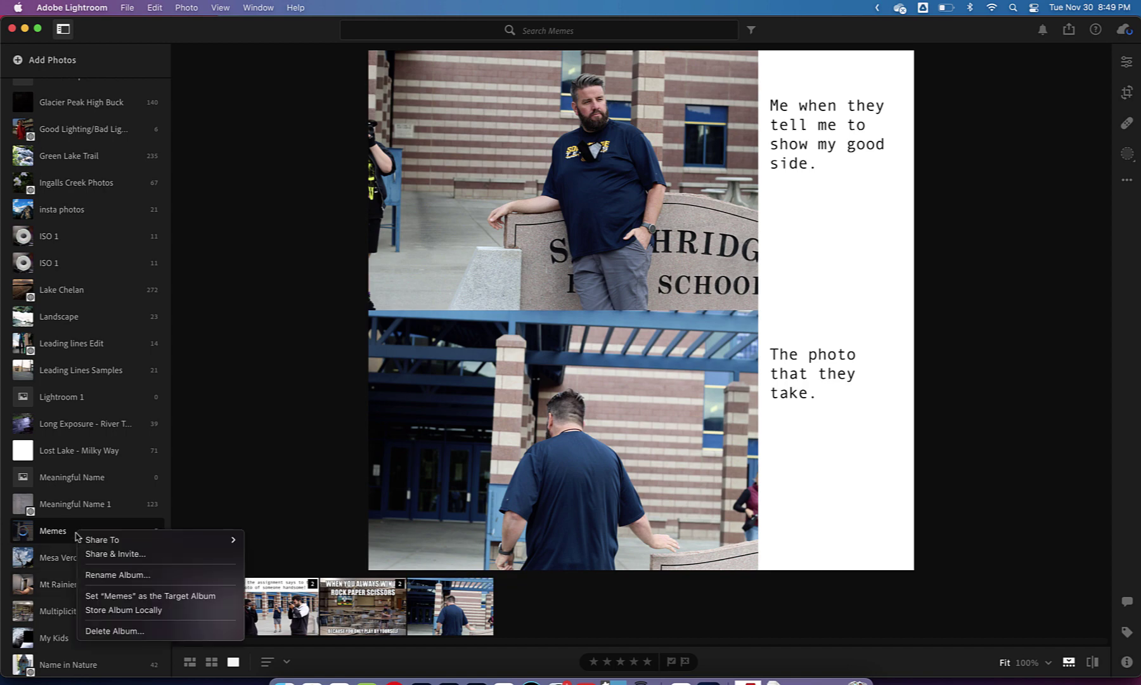
click(115, 553)
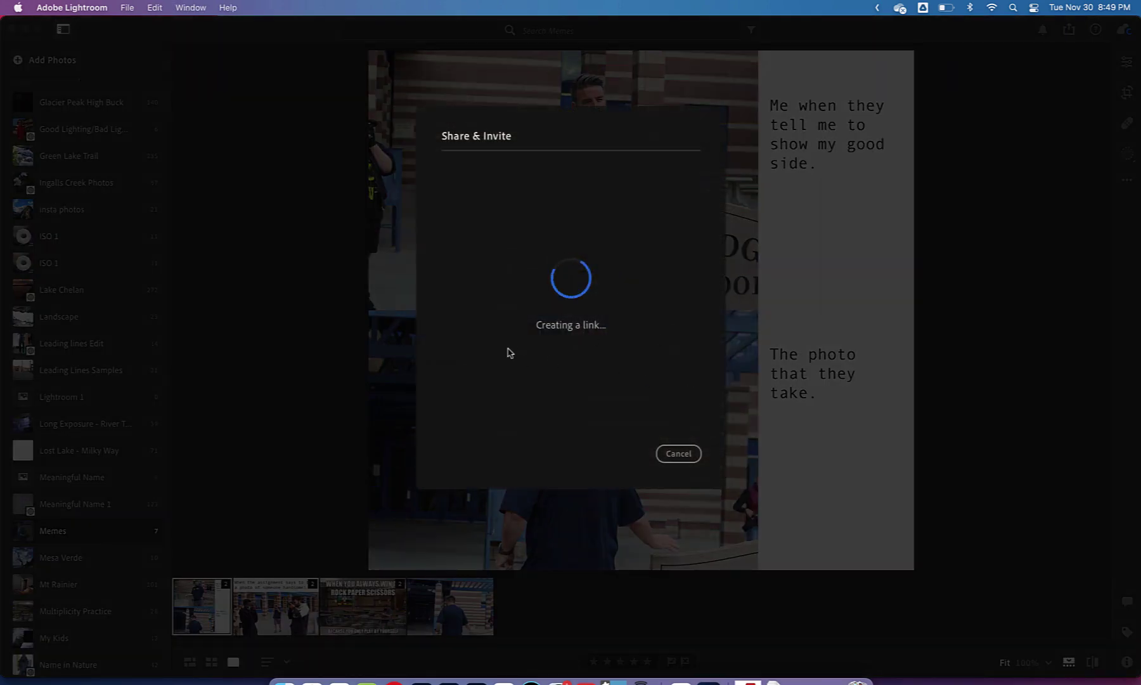